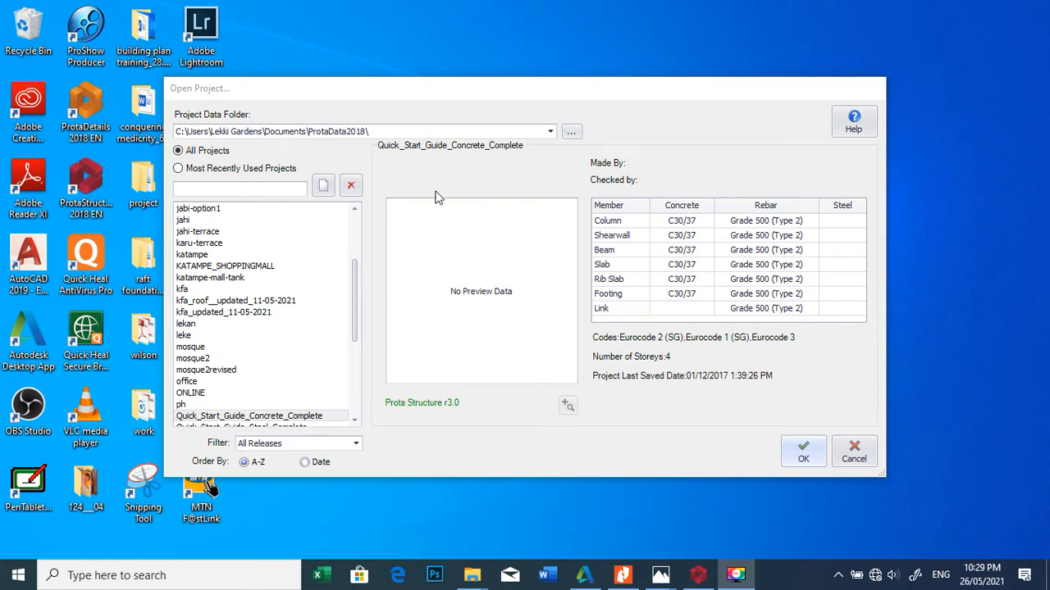
Step: Create a new project with the code pile and import the UK (BS8110) settings template
left_click(323, 187)
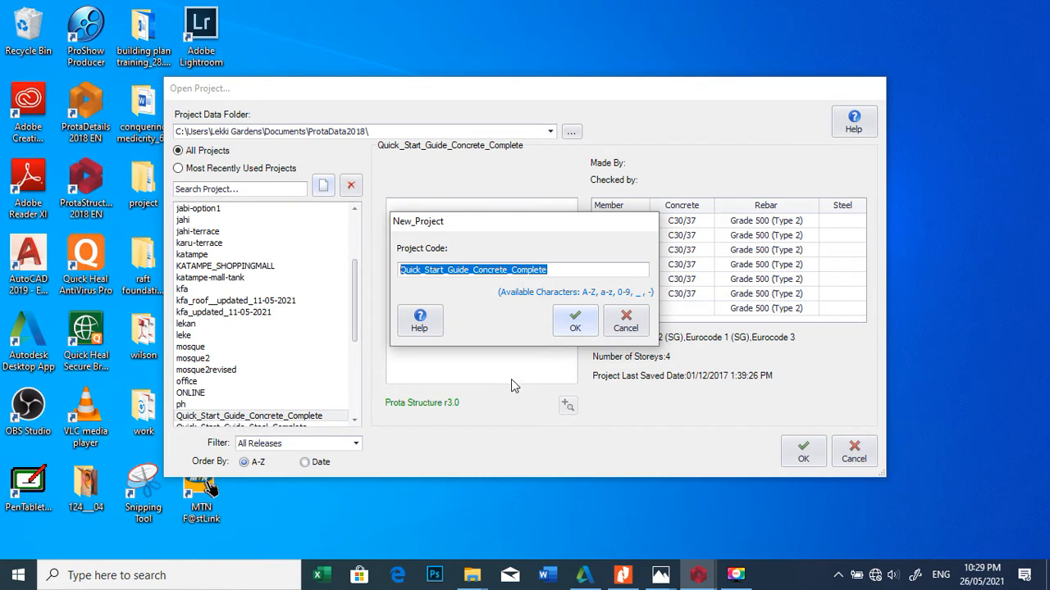
type("pile")
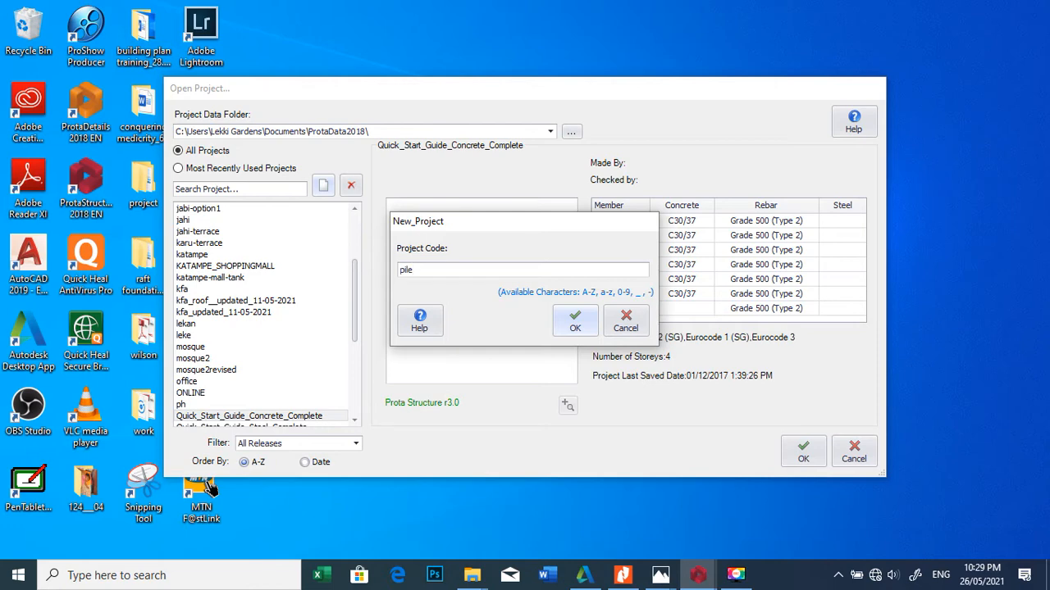
left_click(576, 322)
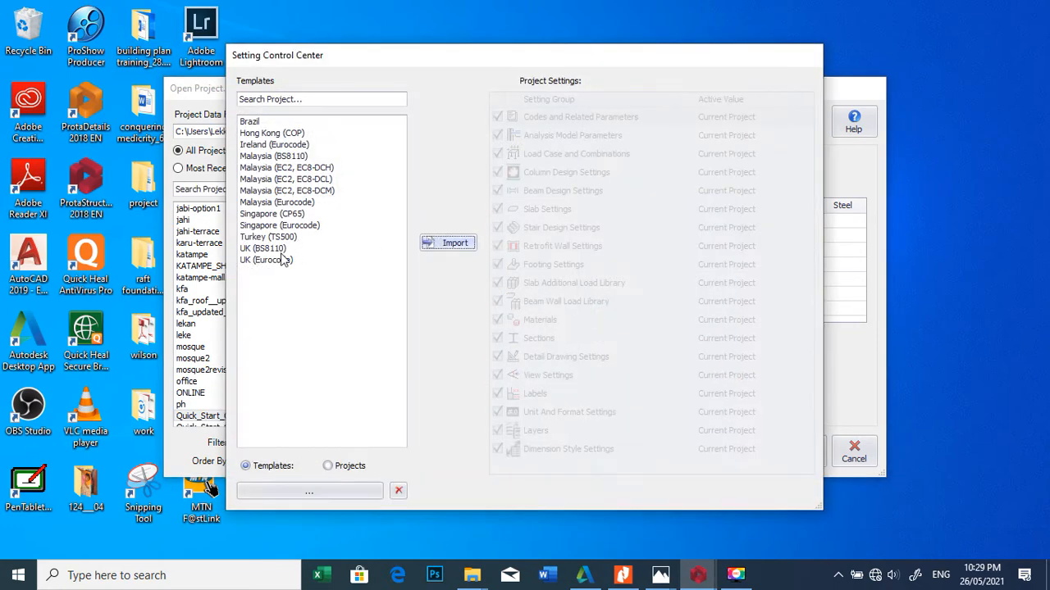
left_click(281, 254)
left_click(455, 245)
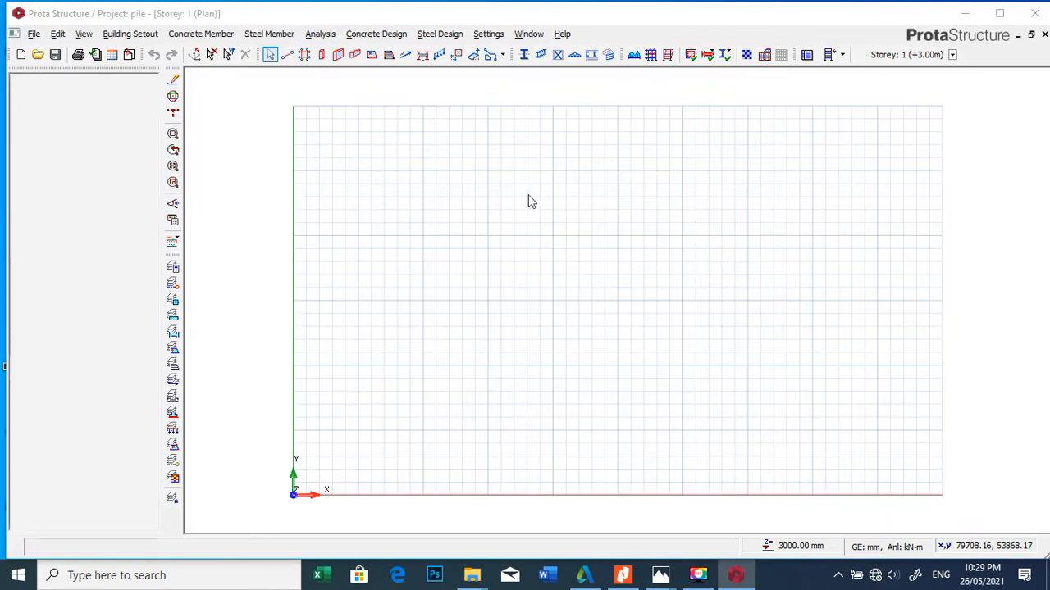
Step: Generate an orthogonal axis grid at about x 20500, y 18493, with axes A and 1 onward spaced 5000*3 in both directions
left_click(305, 58)
left_click(559, 255)
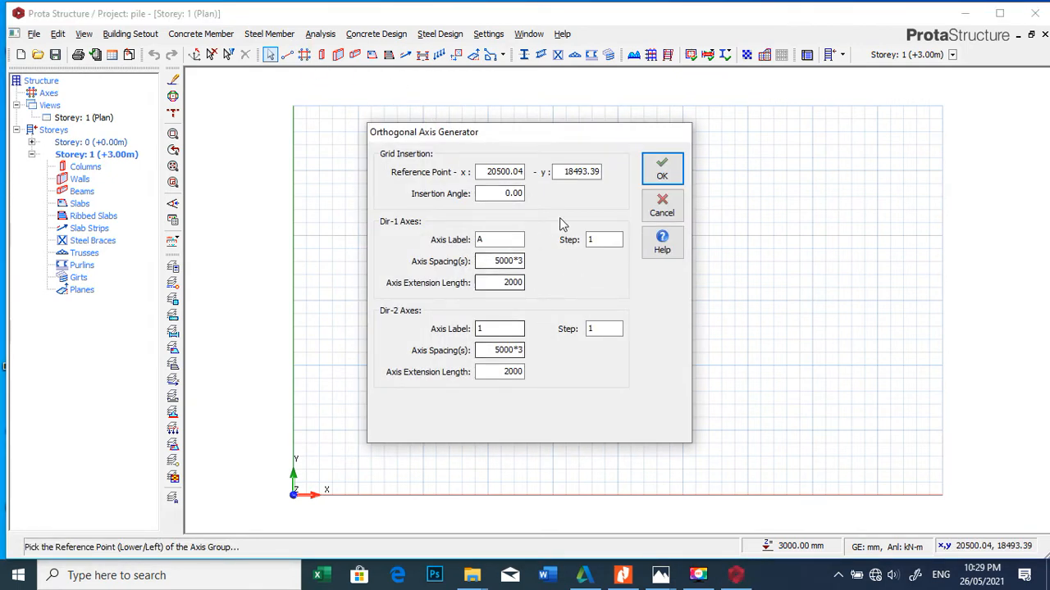
left_click(662, 168)
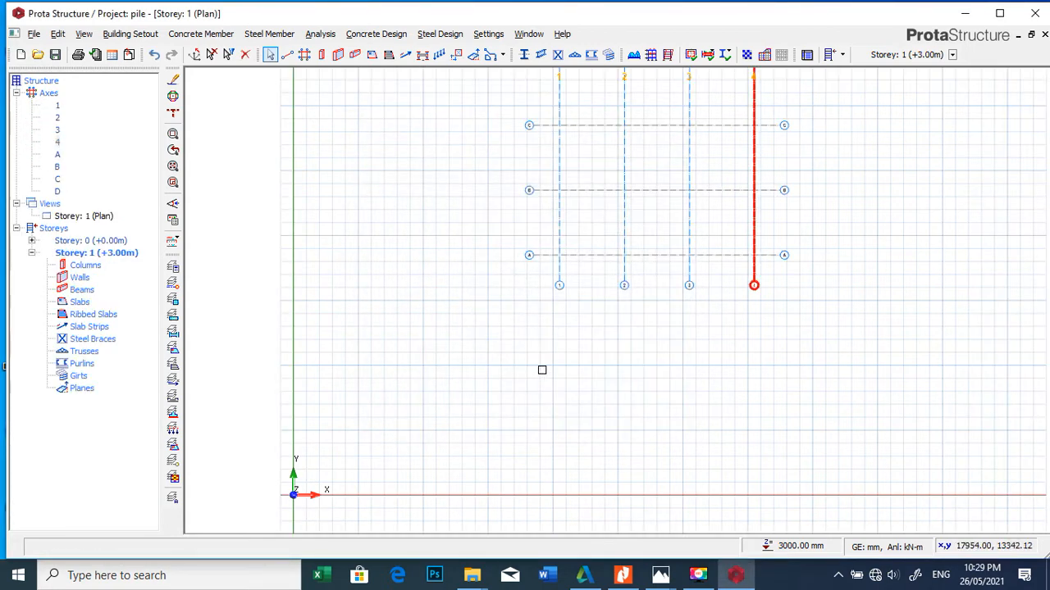
scroll(557, 353, "down", 4)
scroll(615, 260, "up", 8)
scroll(512, 255, "down", 1)
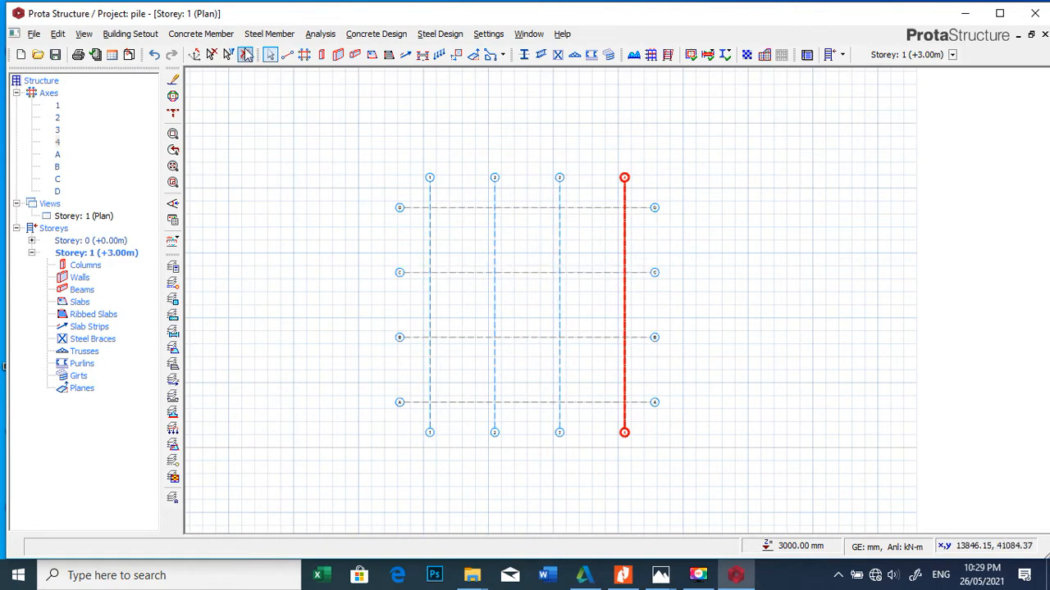
Step: Place 300 x 300 mm columns where axis D crosses axes 1, 2, 3 and 4
left_click(323, 55)
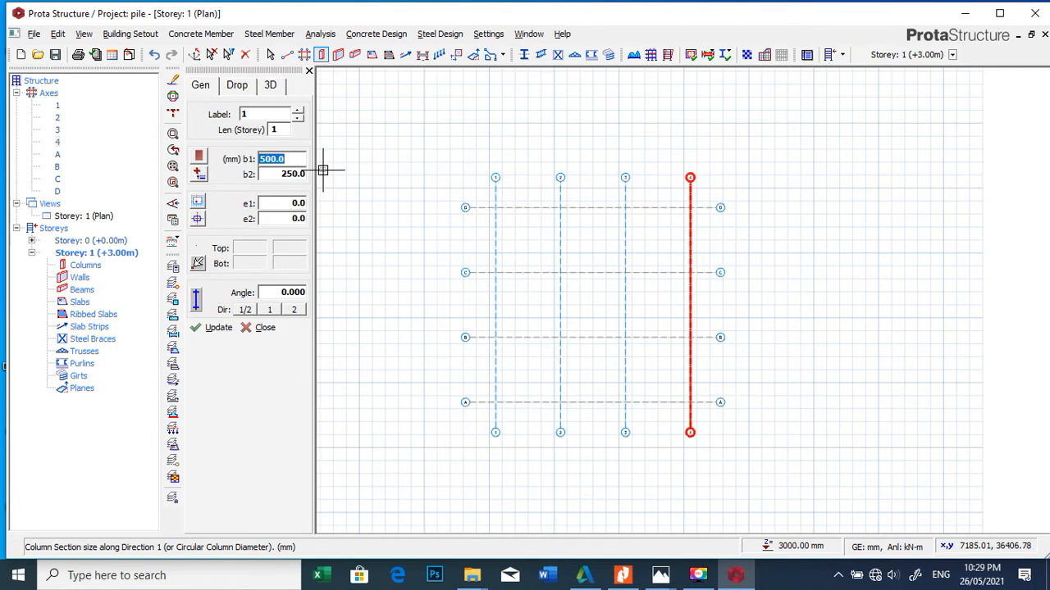
type("300")
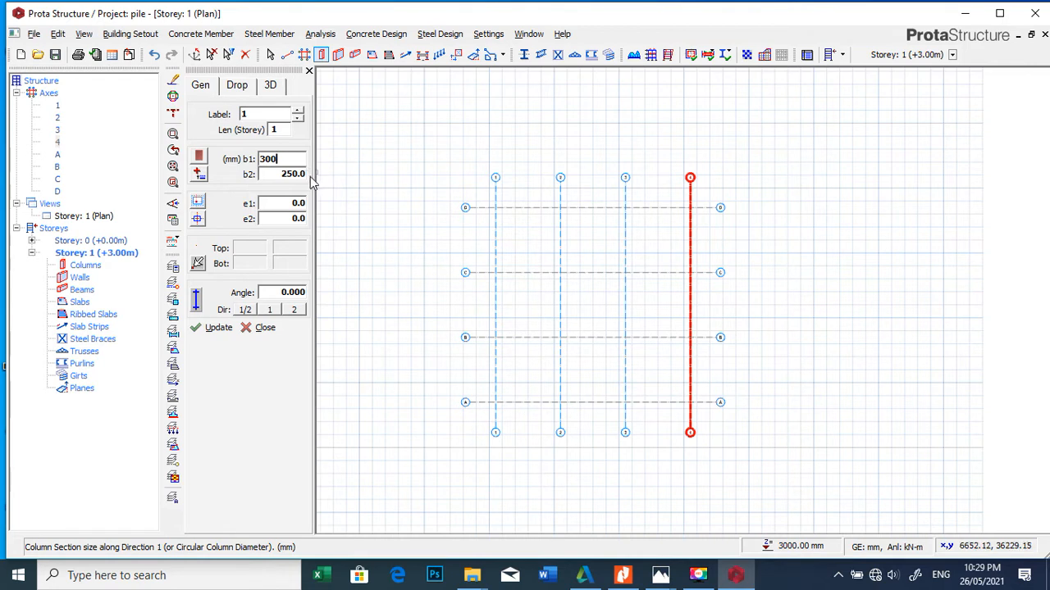
left_click(297, 174)
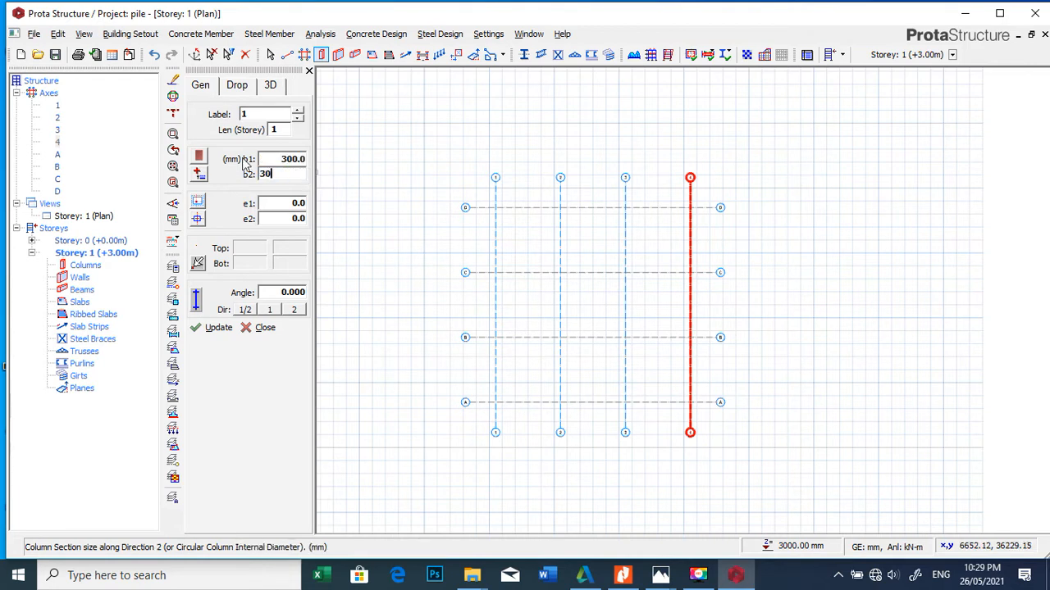
left_click(495, 208)
left_click(560, 207)
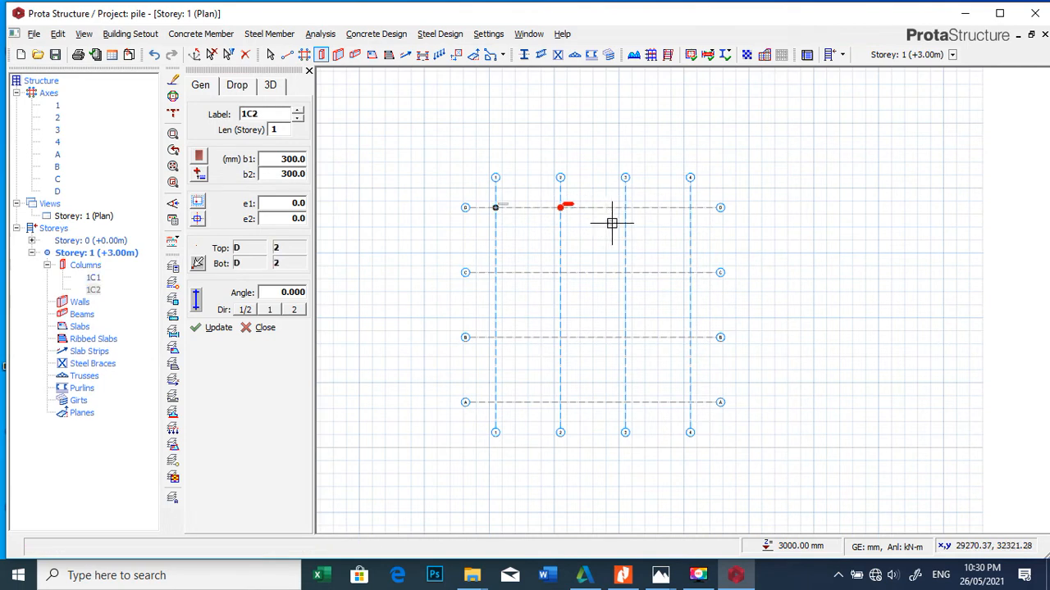
left_click(625, 207)
left_click(689, 207)
Step: Add matching columns at every intersection along axis C and axis B
left_click(690, 273)
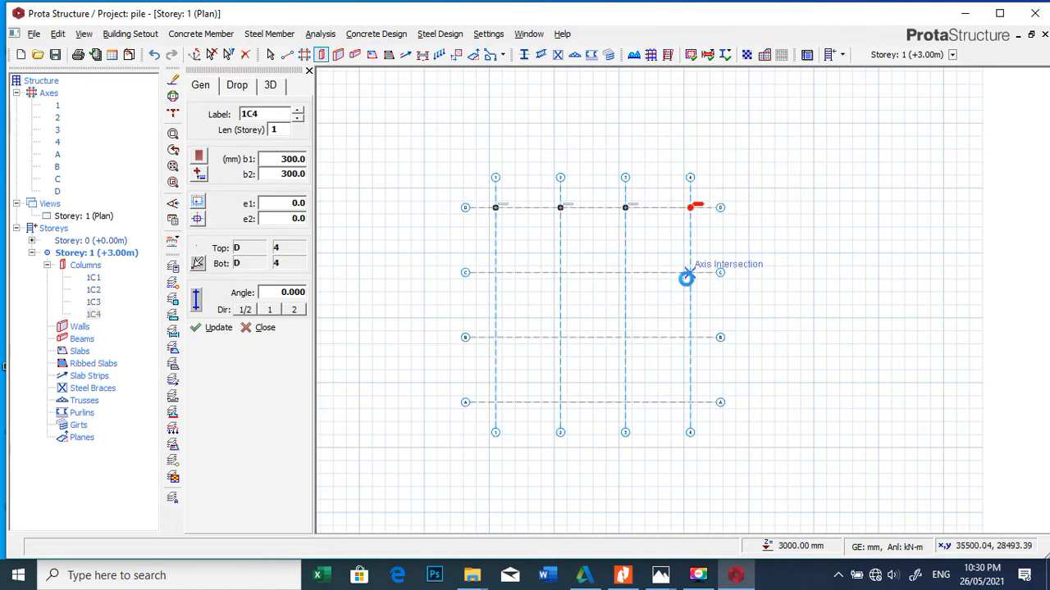
left_click(624, 272)
left_click(560, 272)
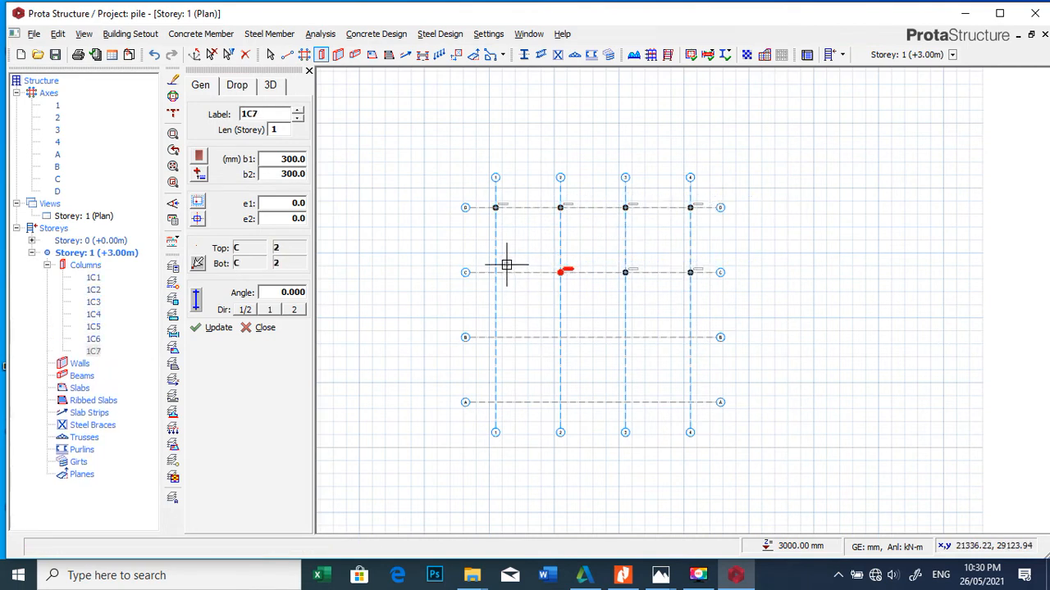
left_click(496, 273)
left_click(495, 337)
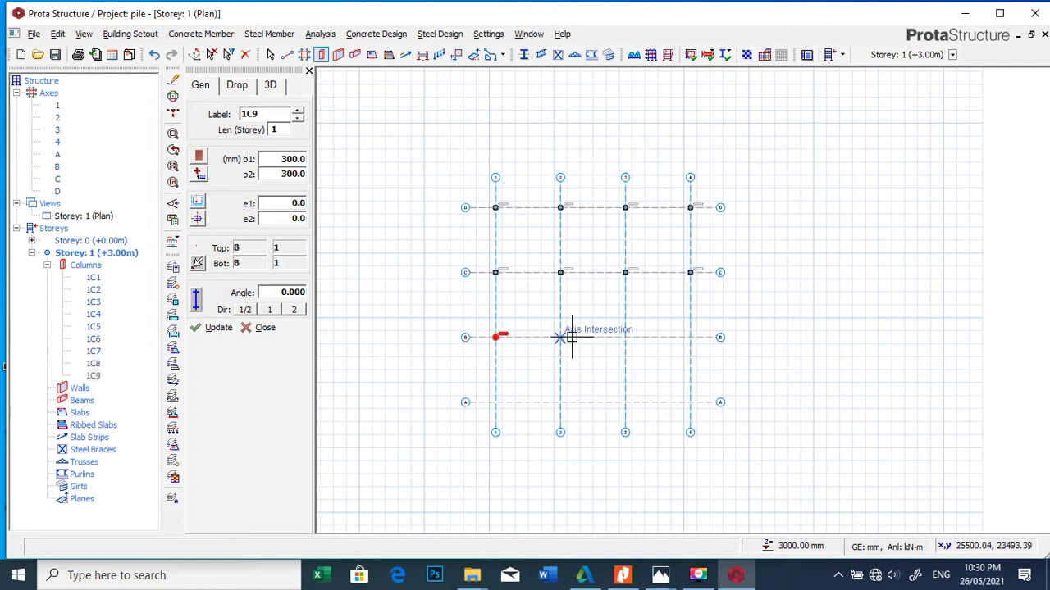
left_click(560, 337)
left_click(626, 337)
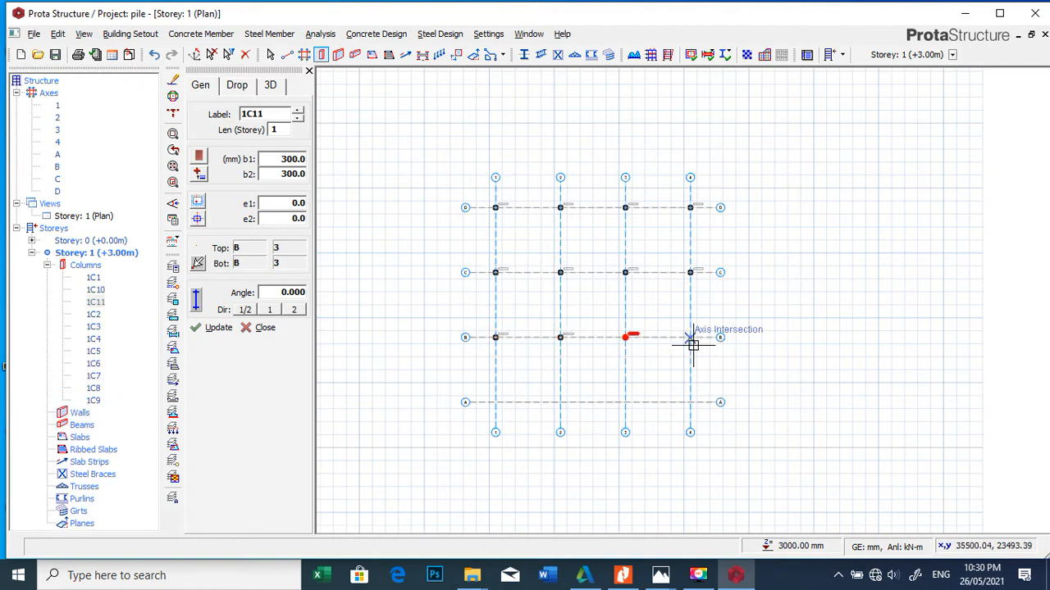
left_click(690, 337)
Step: Add the last row of columns at the four intersections along axis A
left_click(690, 402)
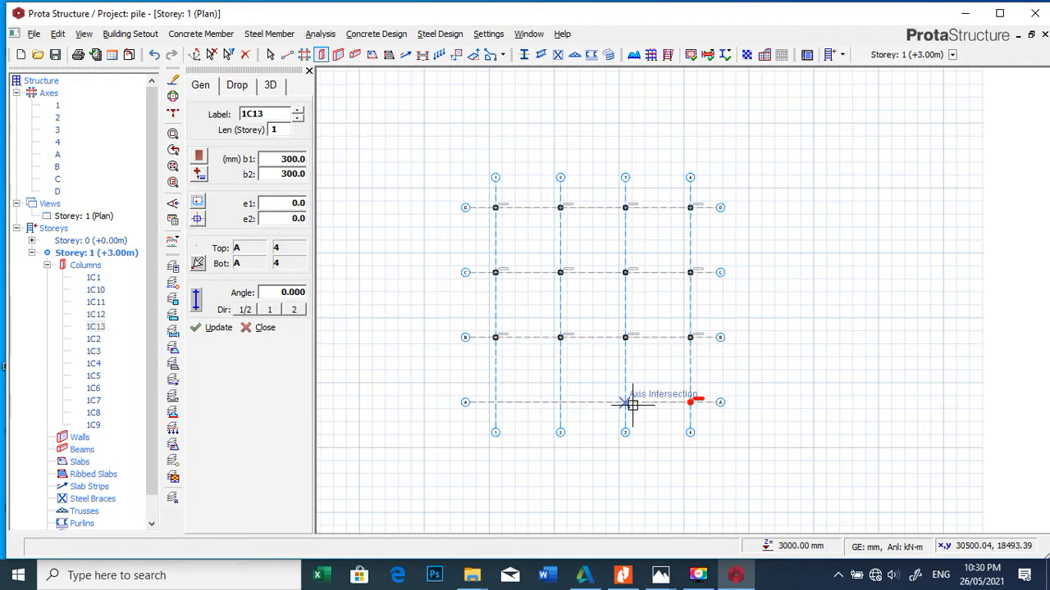
left_click(625, 401)
left_click(560, 401)
left_click(495, 402)
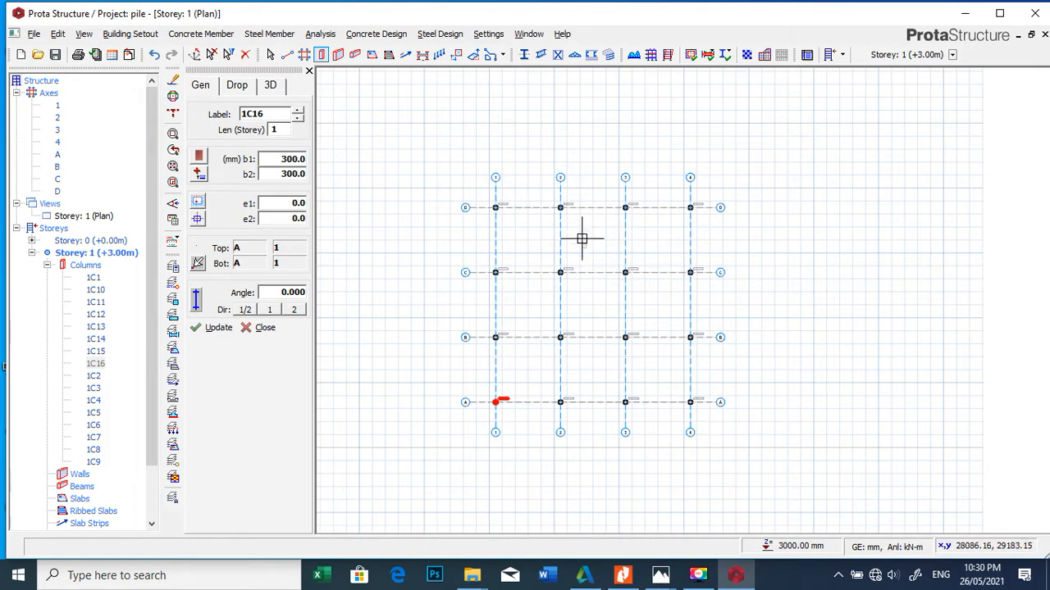
scroll(547, 202, "up", 2)
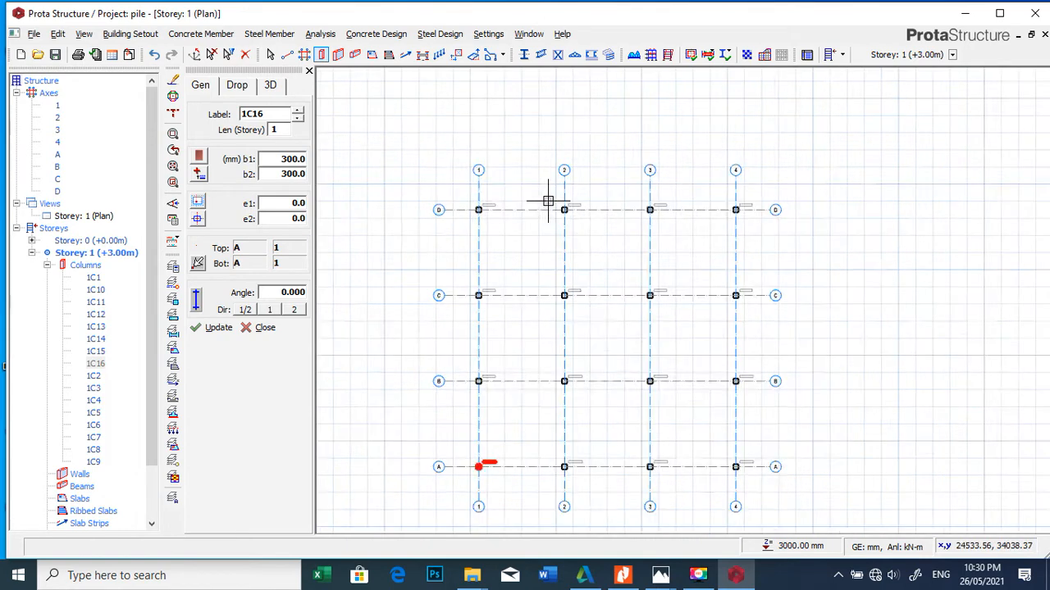
scroll(623, 201, "down", 2)
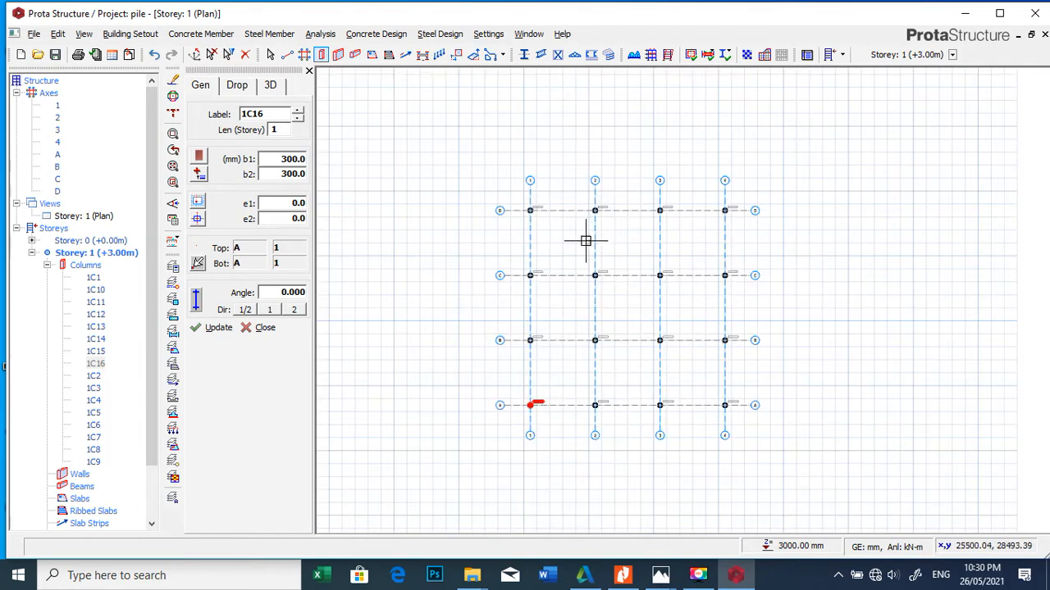
scroll(582, 207, "up", 4)
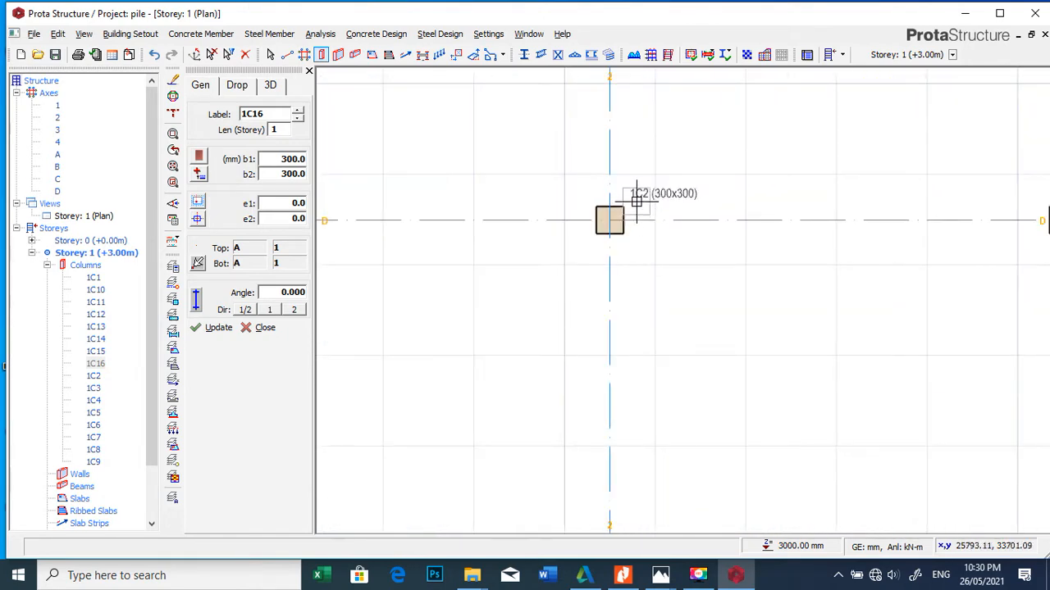
scroll(635, 204, "down", 3)
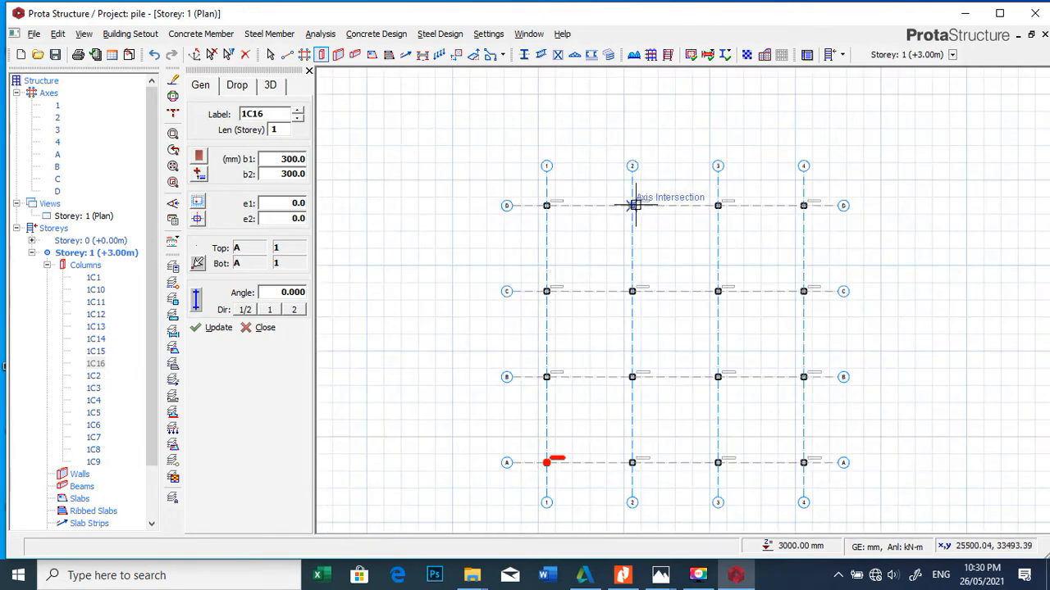
Step: Insert beams 230 mm wide and 450 mm deep between all columns along every axis of the grid
left_click(355, 55)
double_click(284, 159)
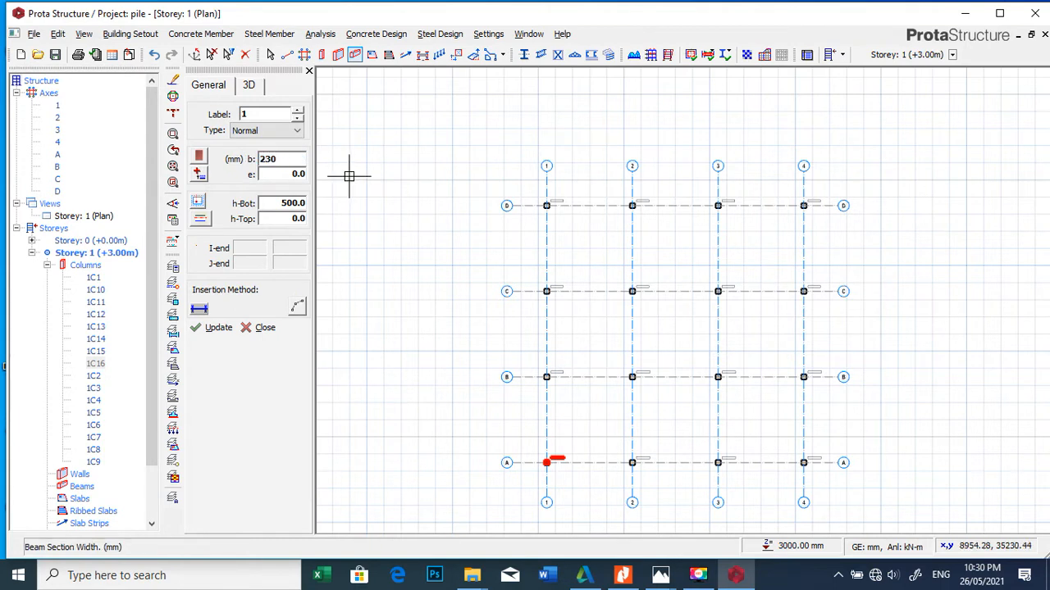
double_click(283, 203)
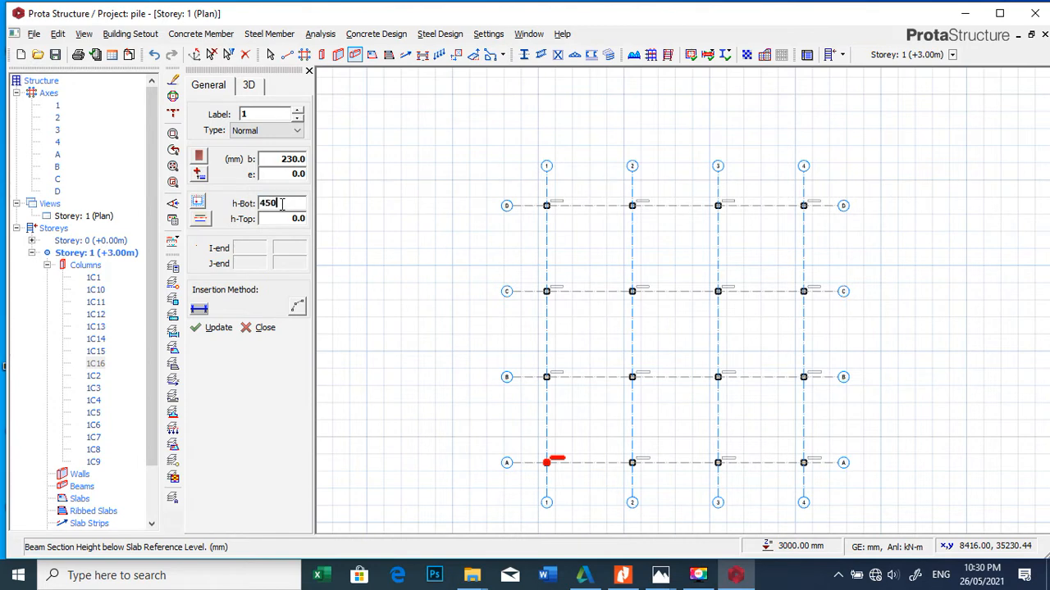
type("450")
scroll(413, 159, "down", 3)
scroll(468, 197, "up", 2)
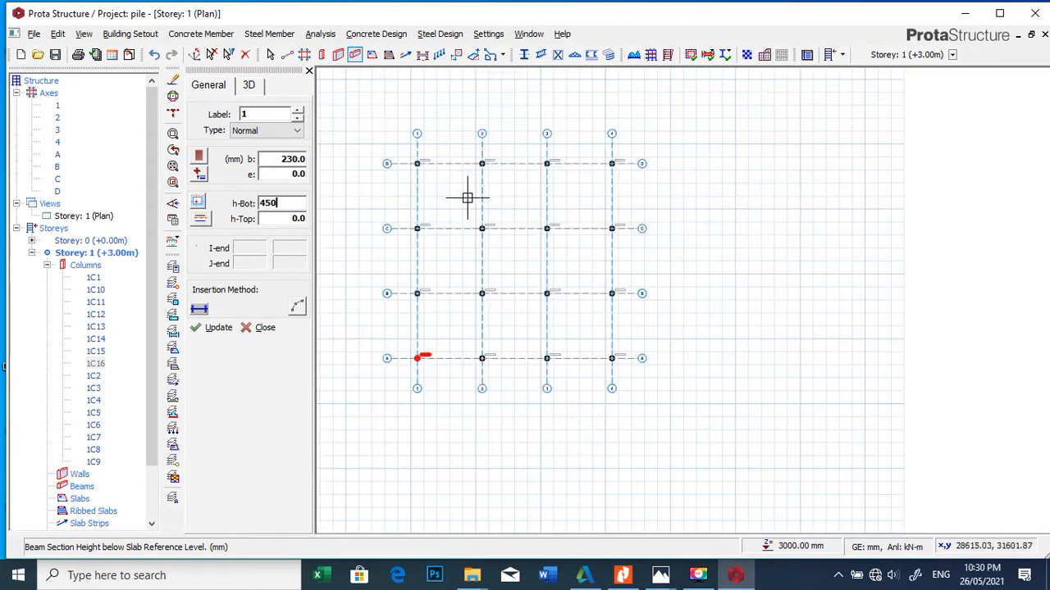
left_click_drag(406, 145, 629, 375)
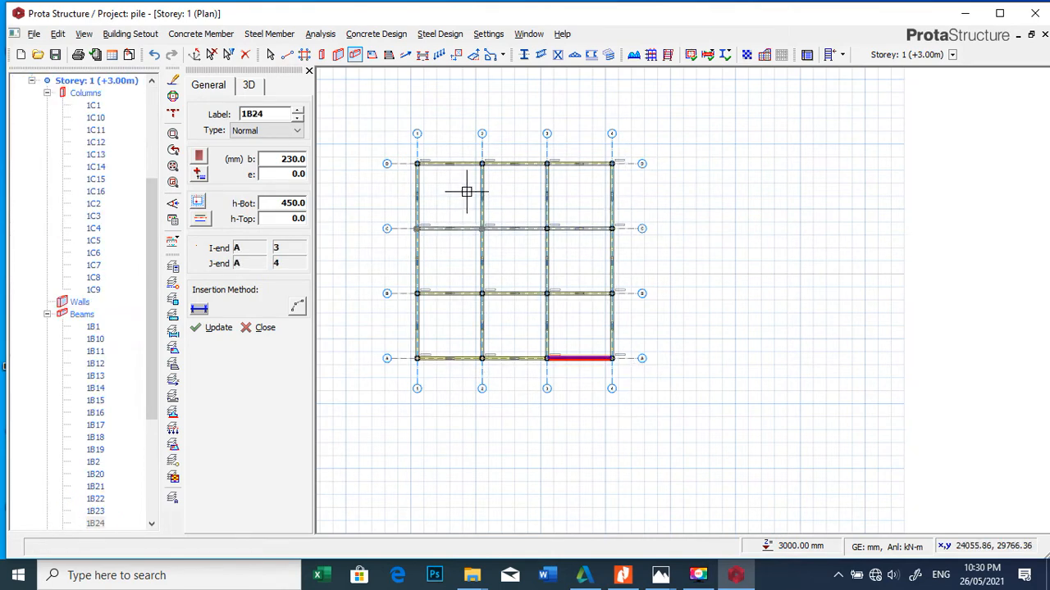
scroll(466, 192, "up", 6)
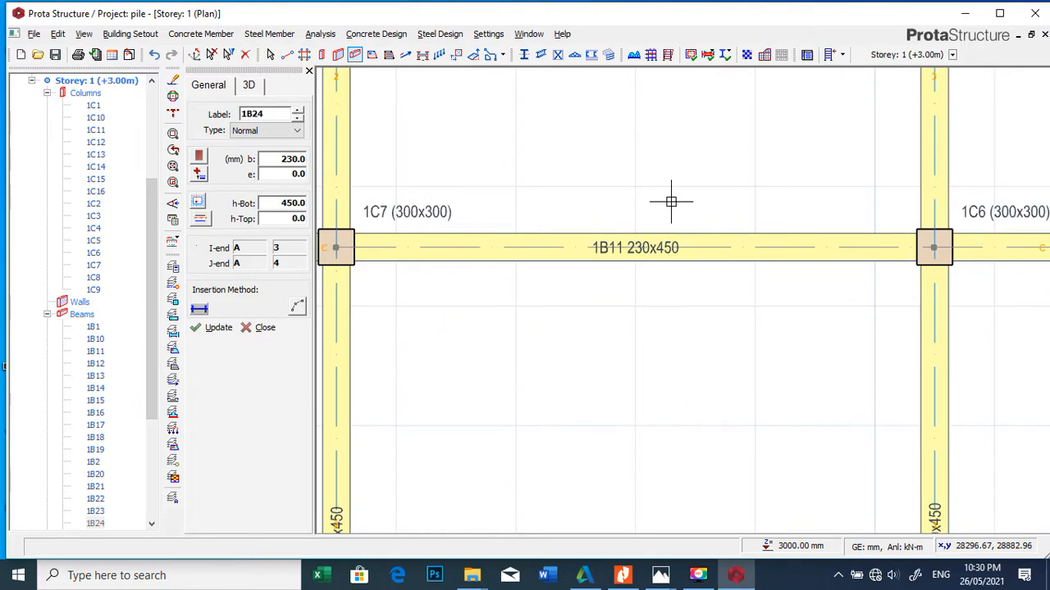
scroll(670, 201, "down", 5)
scroll(678, 243, "down", 3)
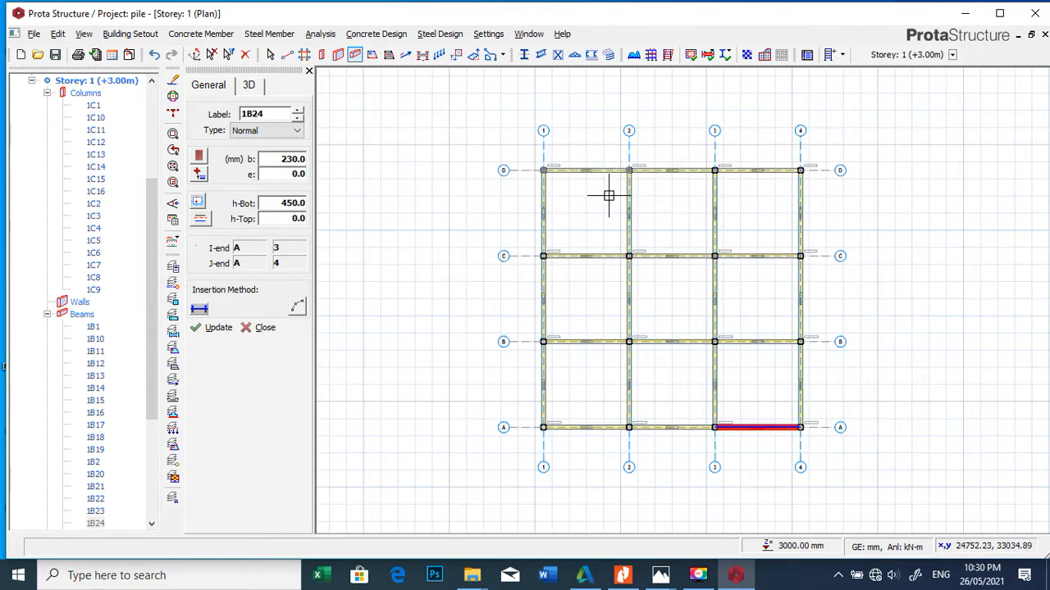
scroll(566, 150, "up", 3)
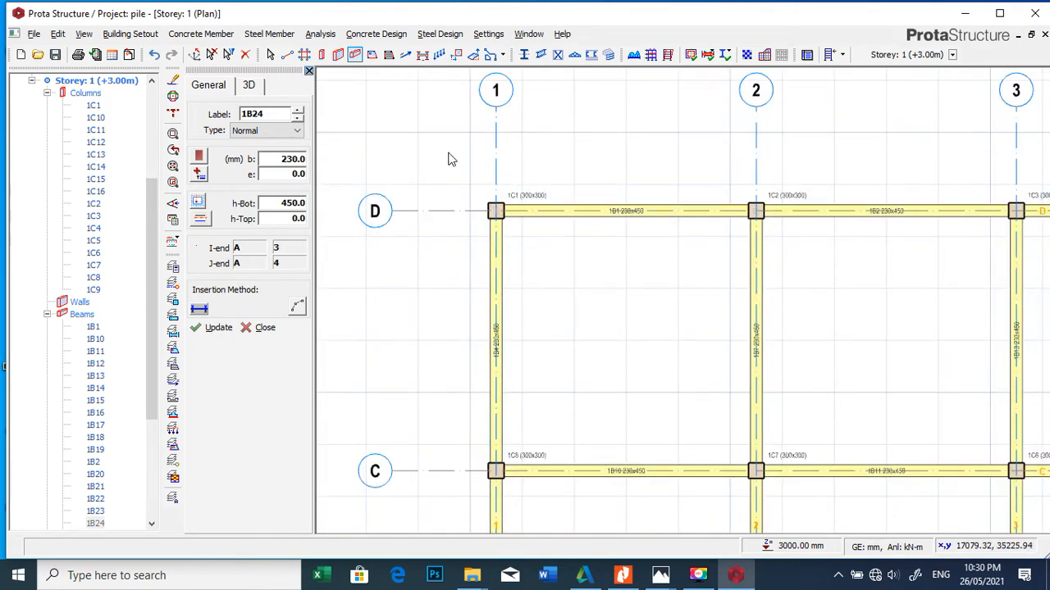
key("Escape")
Step: Assign a wall load to the axis D beam between axes 1 and 2 with unit weight 3.47 kN/m2, height 2.7 m and a wall thickness
scroll(530, 218, "up", 4)
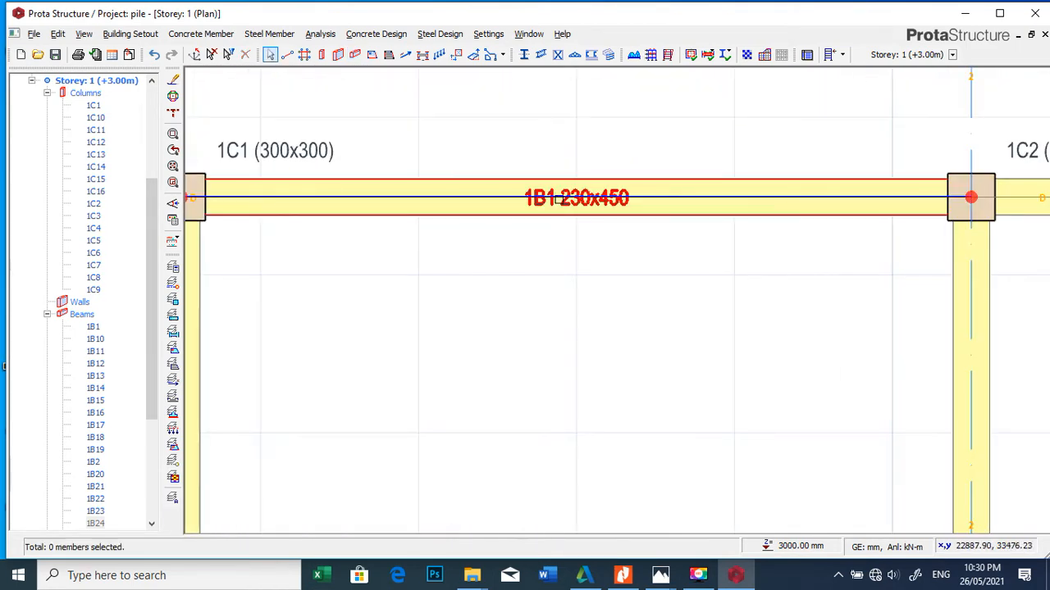
right_click(560, 199)
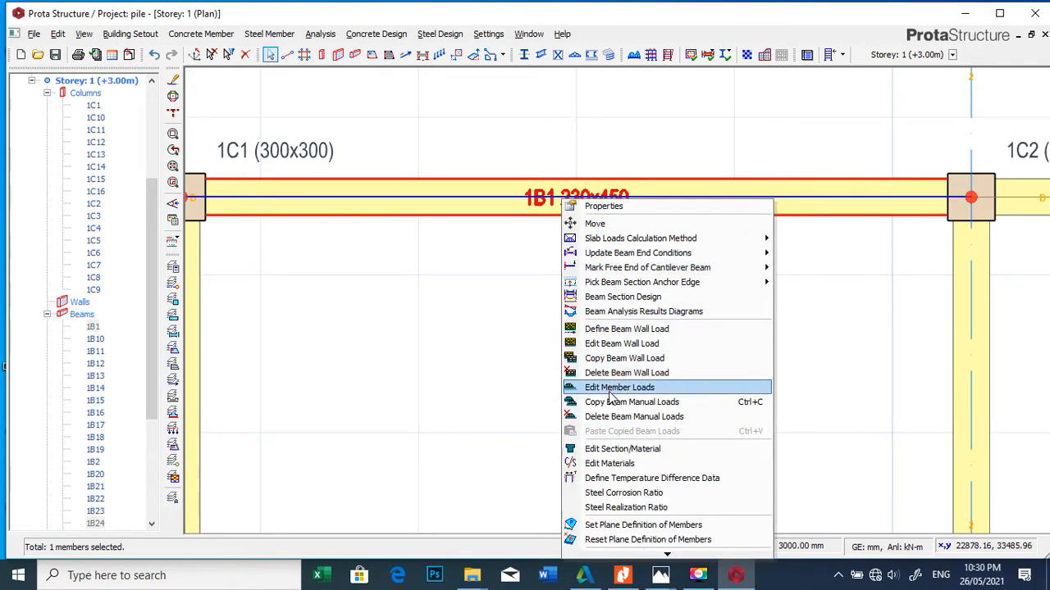
left_click(605, 344)
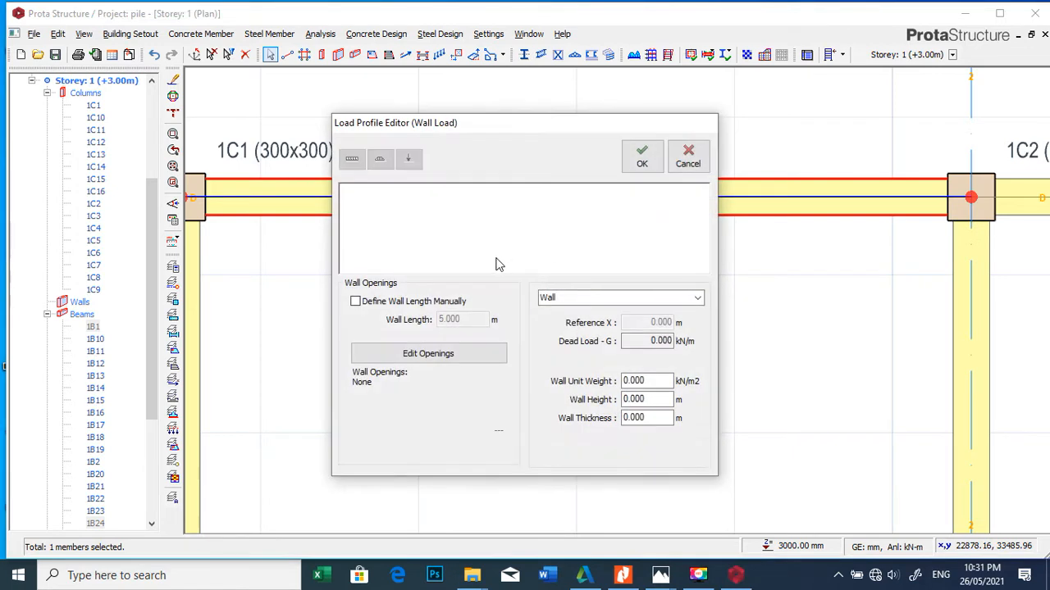
double_click(644, 379)
double_click(647, 399)
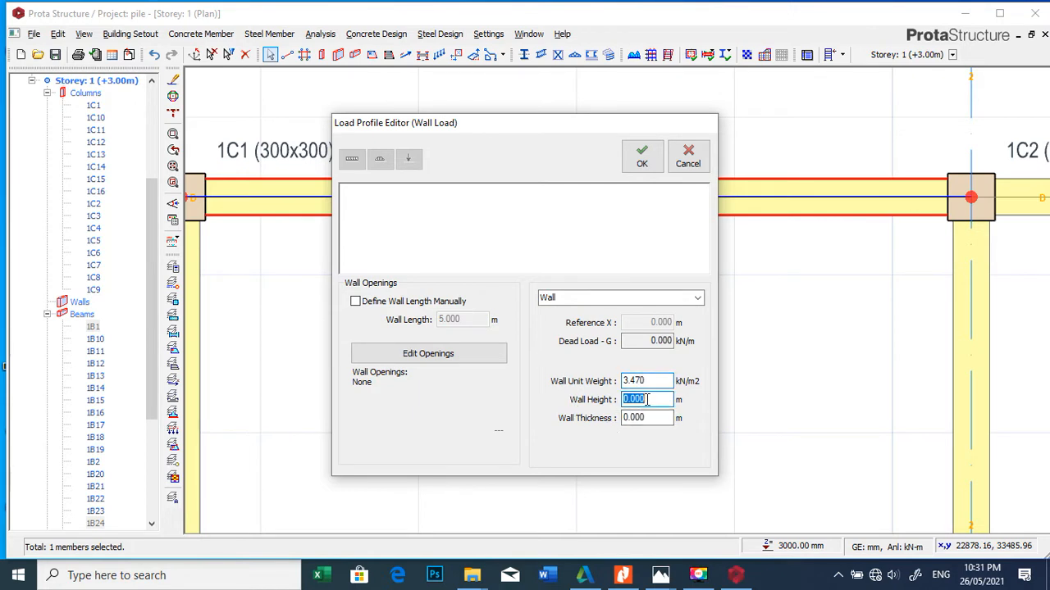
type("2.7")
double_click(655, 418)
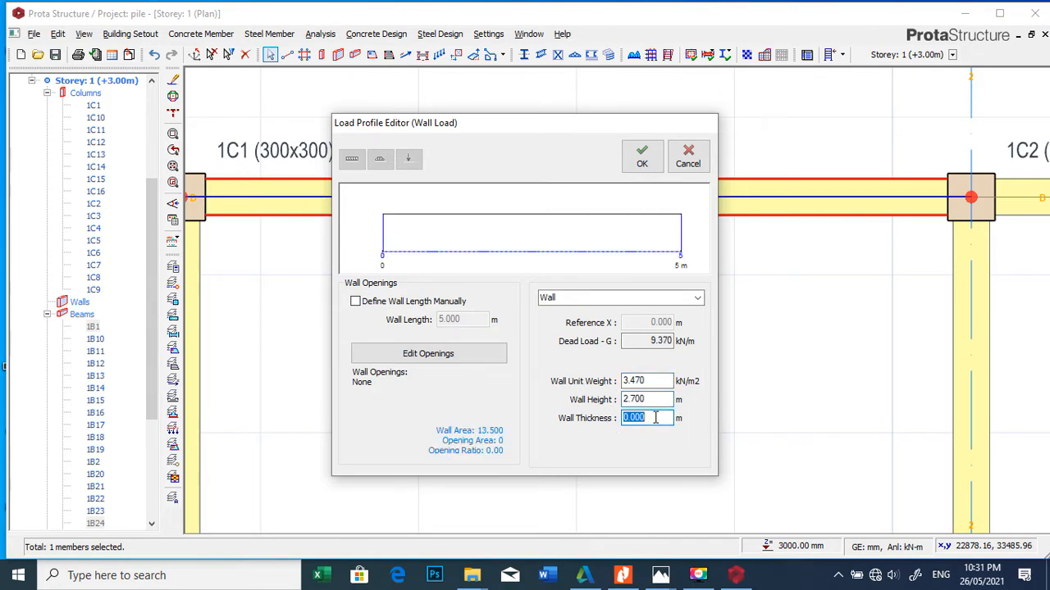
type(".23")
left_click(642, 156)
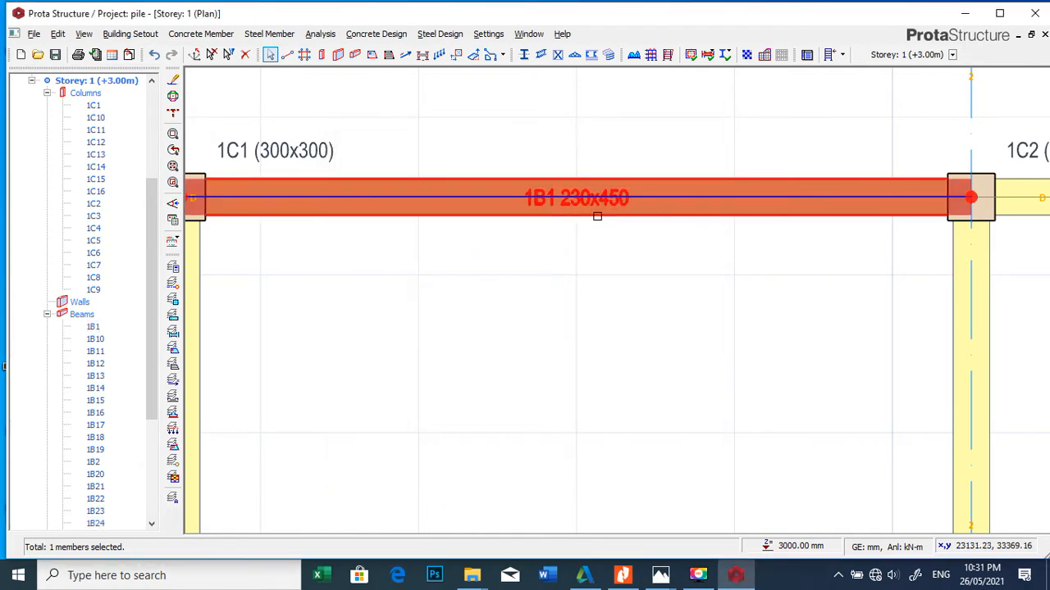
Step: Copy the wall load of the axis D beam between axes 1 and 2 and paste it onto all beams of the storey
right_click(607, 206)
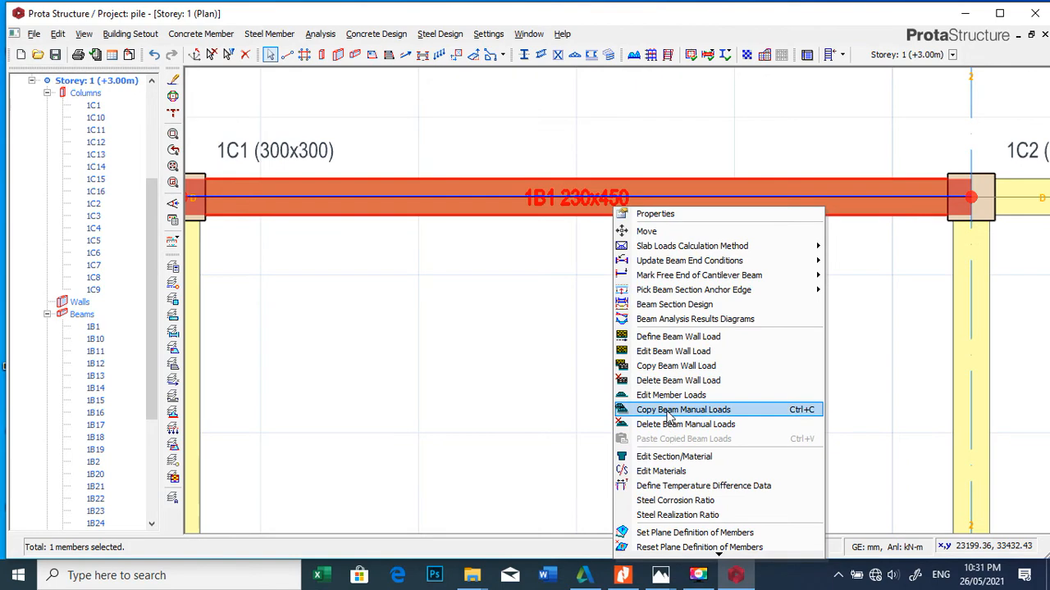
left_click(675, 366)
scroll(502, 174, "down", 10)
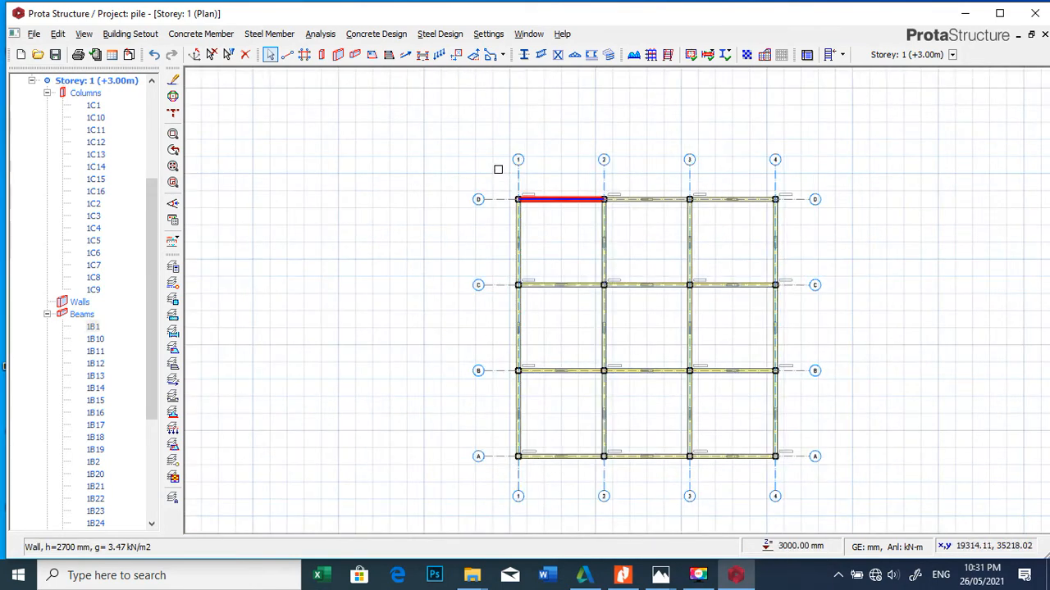
left_click_drag(497, 169, 810, 478)
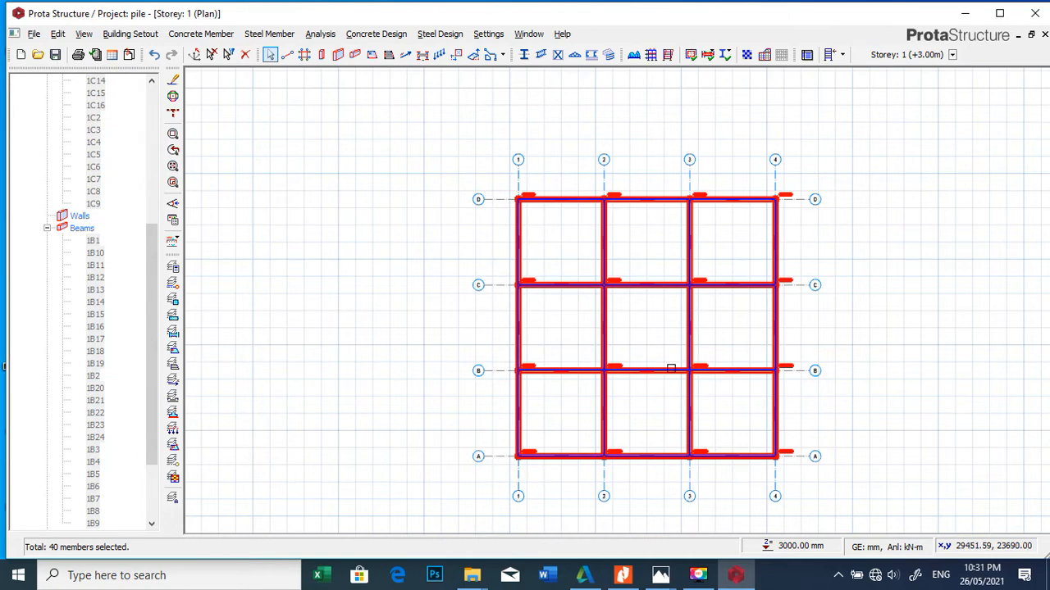
scroll(615, 354, "up", 2)
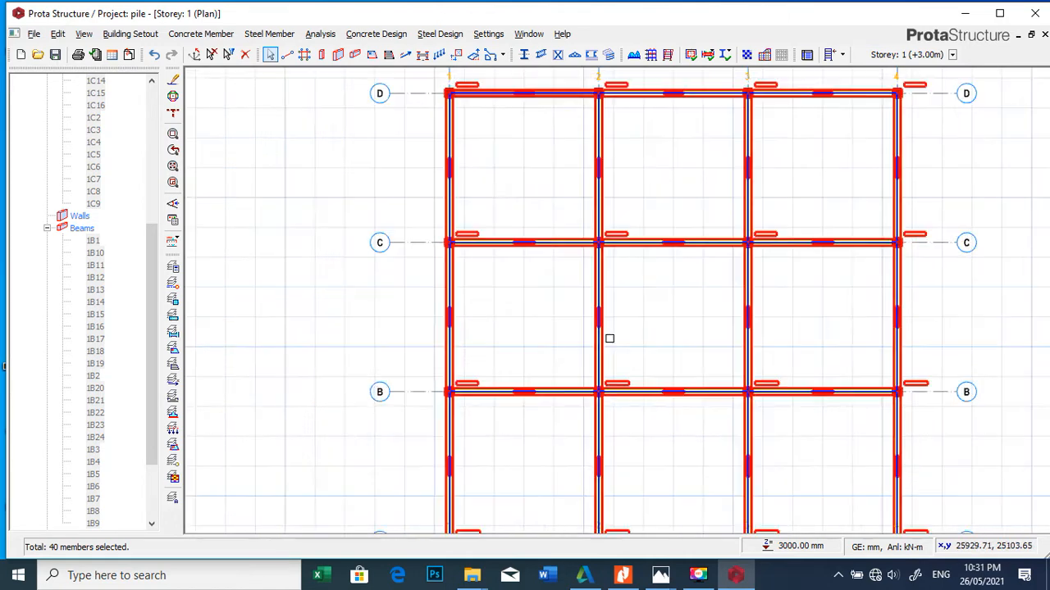
right_click(605, 336)
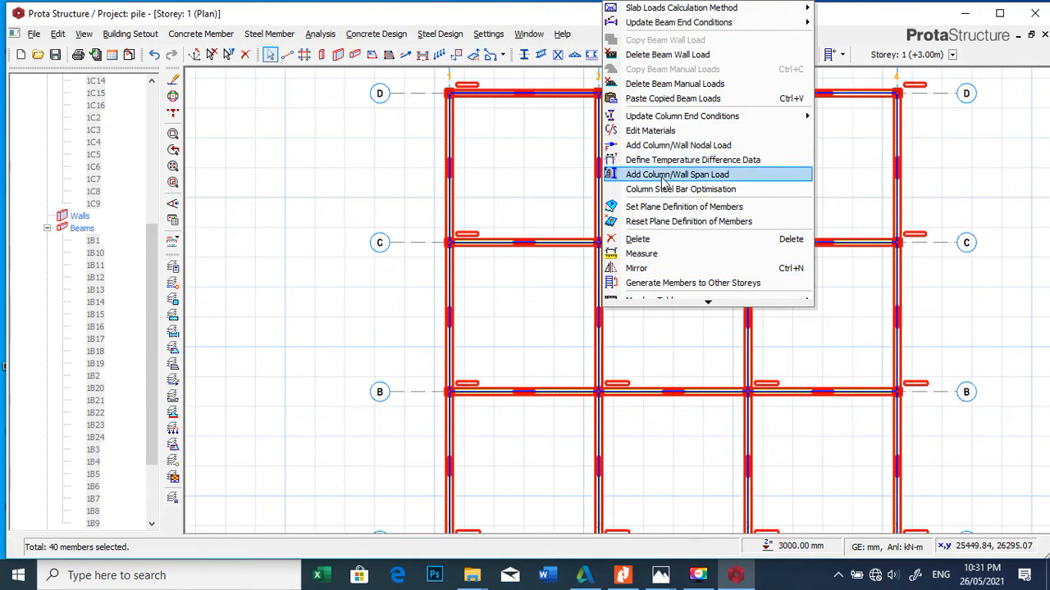
left_click(673, 98)
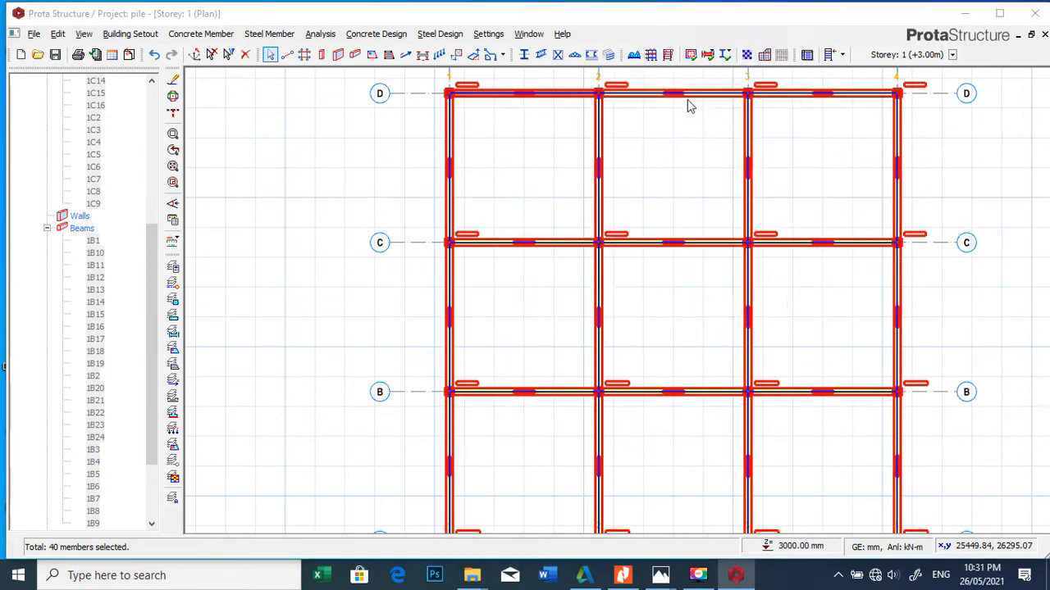
left_click(584, 337)
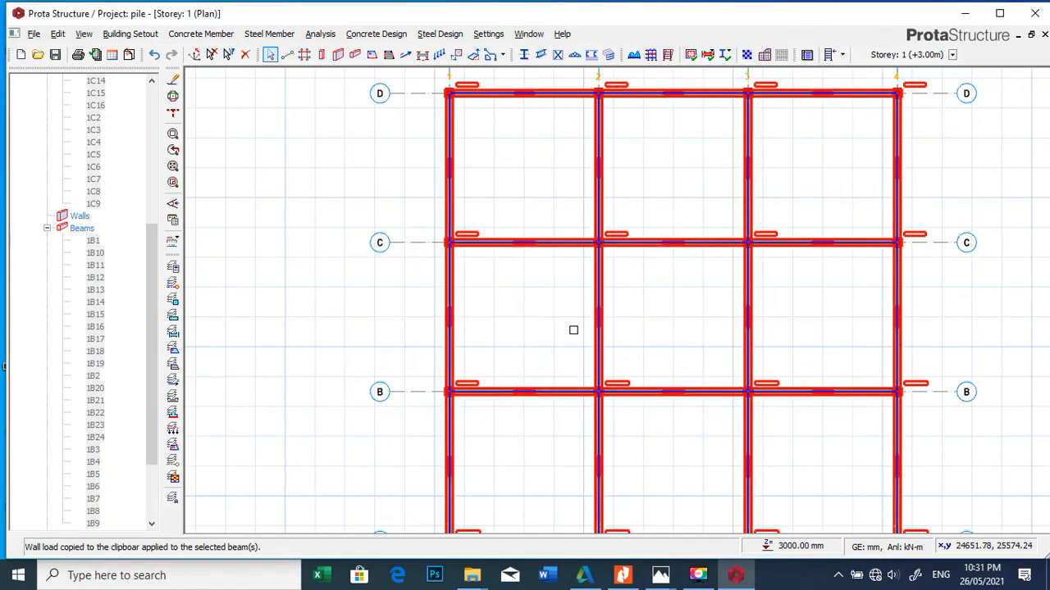
left_click(378, 288)
scroll(507, 246, "up", 3)
scroll(511, 235, "down", 8)
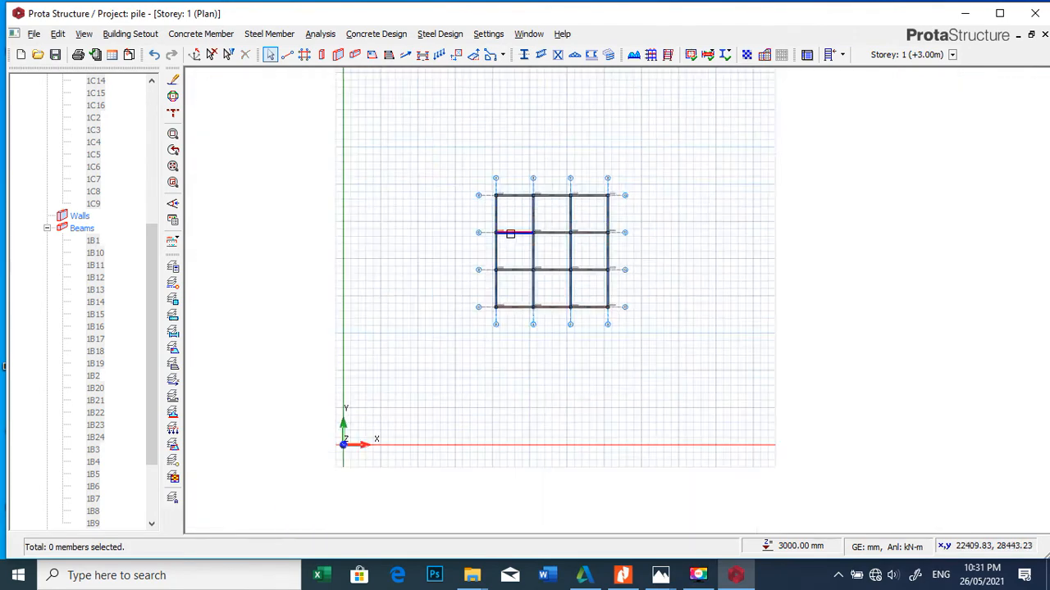
scroll(518, 196, "up", 6)
scroll(528, 170, "down", 7)
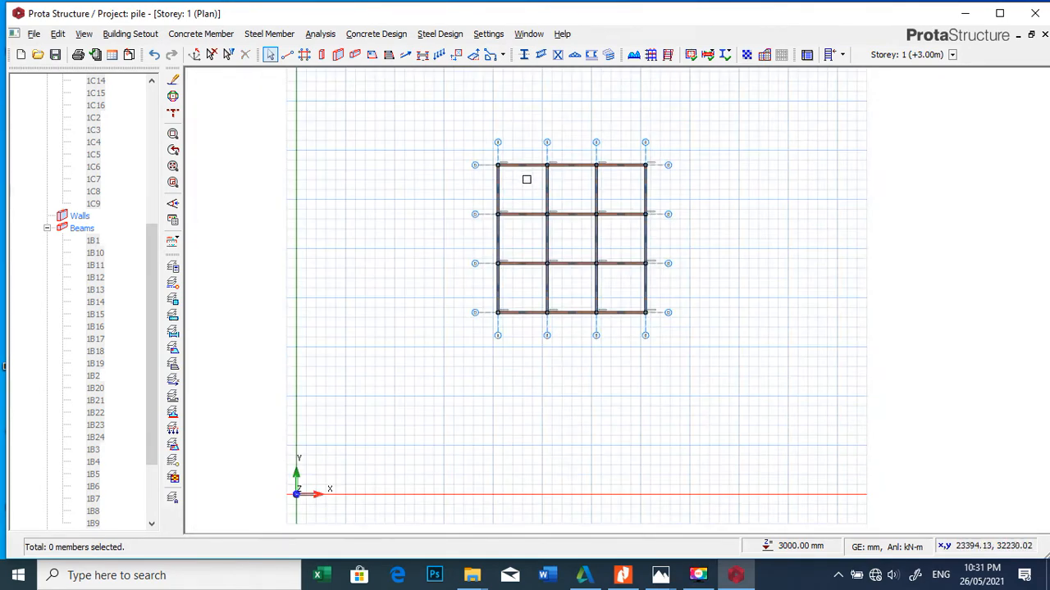
scroll(525, 169, "up", 3)
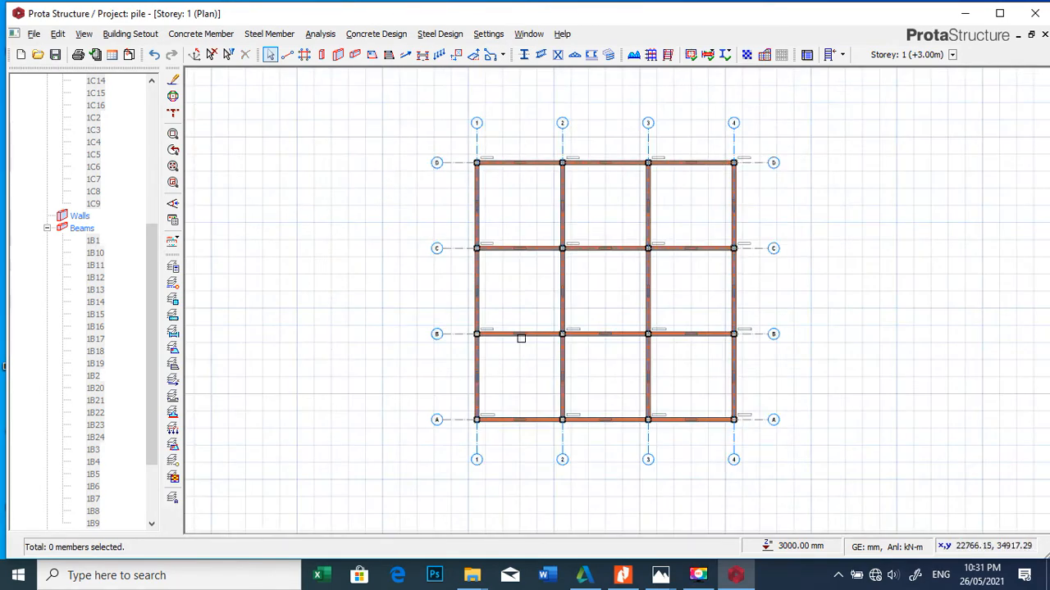
Step: Insert storeys on top of the building, setting the total number of storeys to 8
left_click(130, 34)
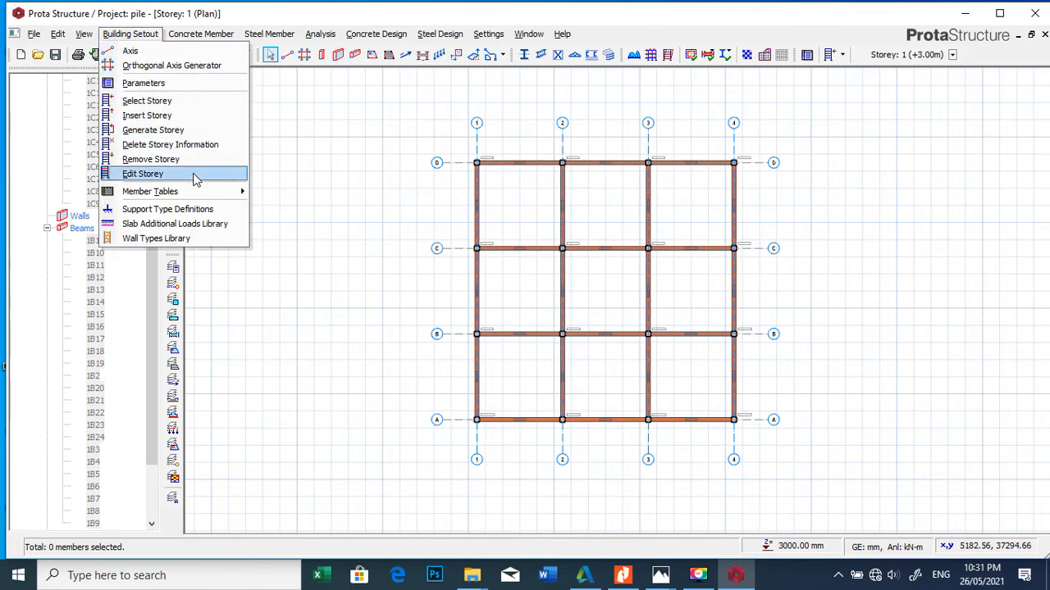
left_click(161, 116)
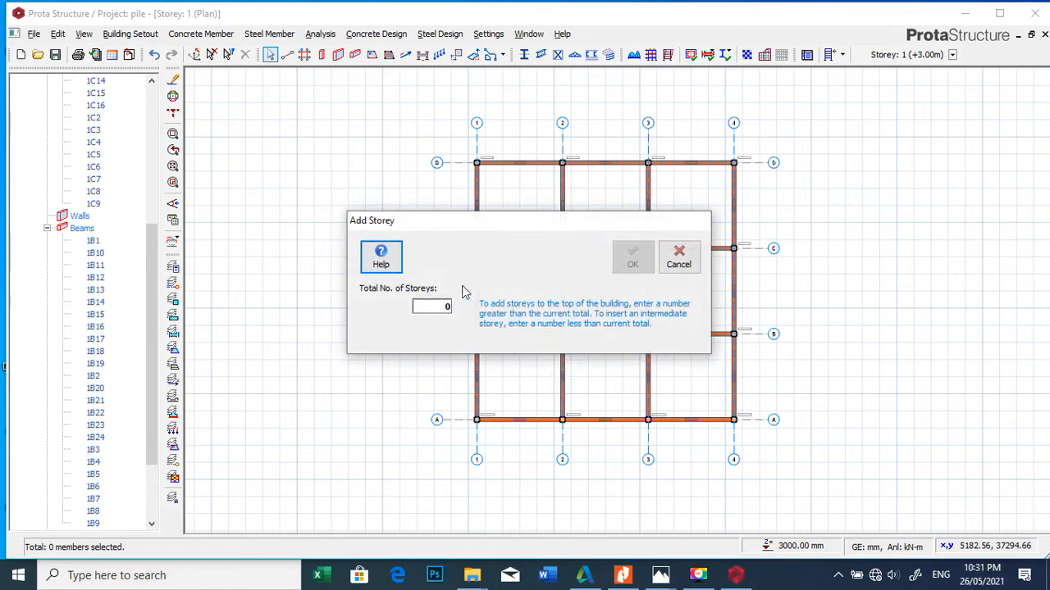
left_click(432, 306)
type("8")
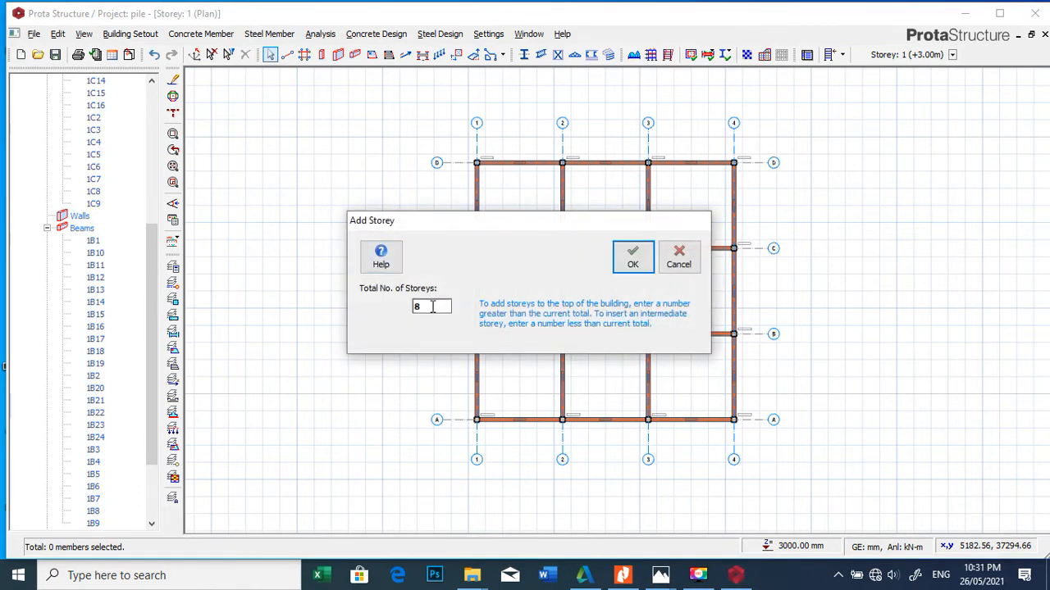
left_click(634, 261)
left_click(587, 340)
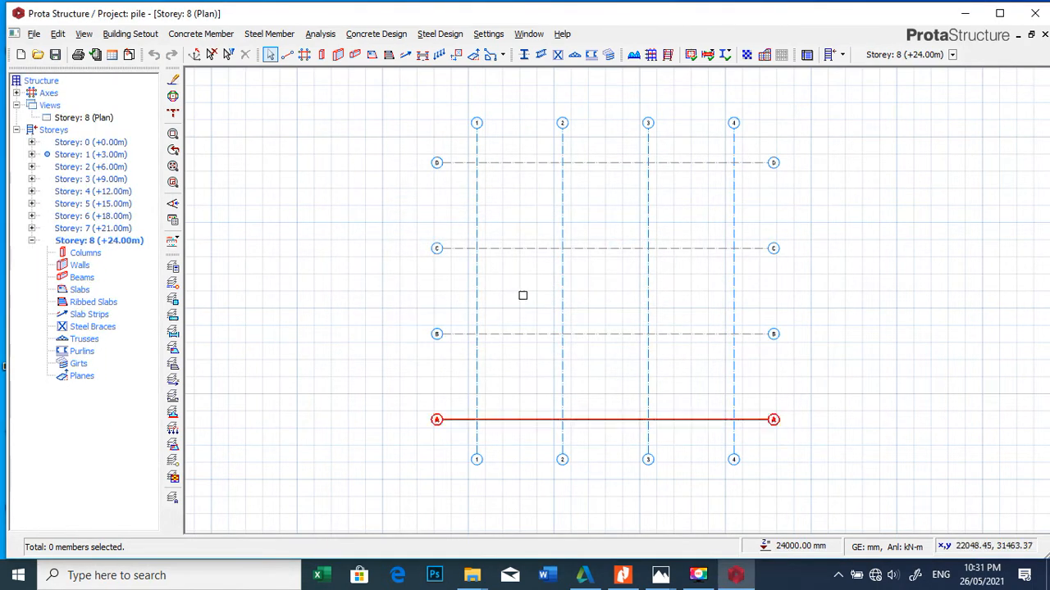
Step: Return to the Storey 1 plan and start a new slab with a depth of 150 mm
double_click(115, 155)
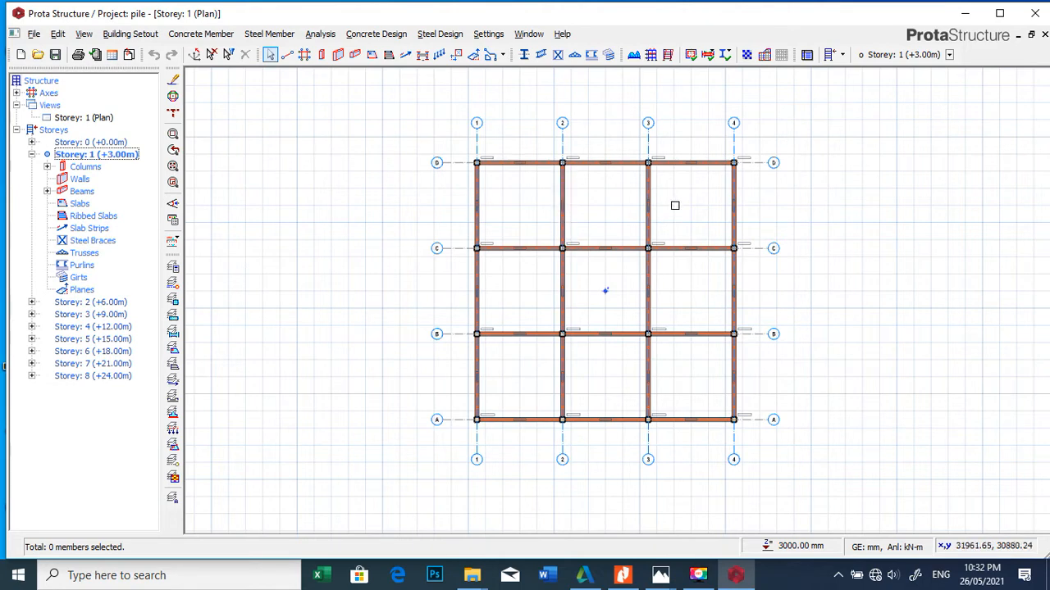
scroll(670, 173, "up", 2)
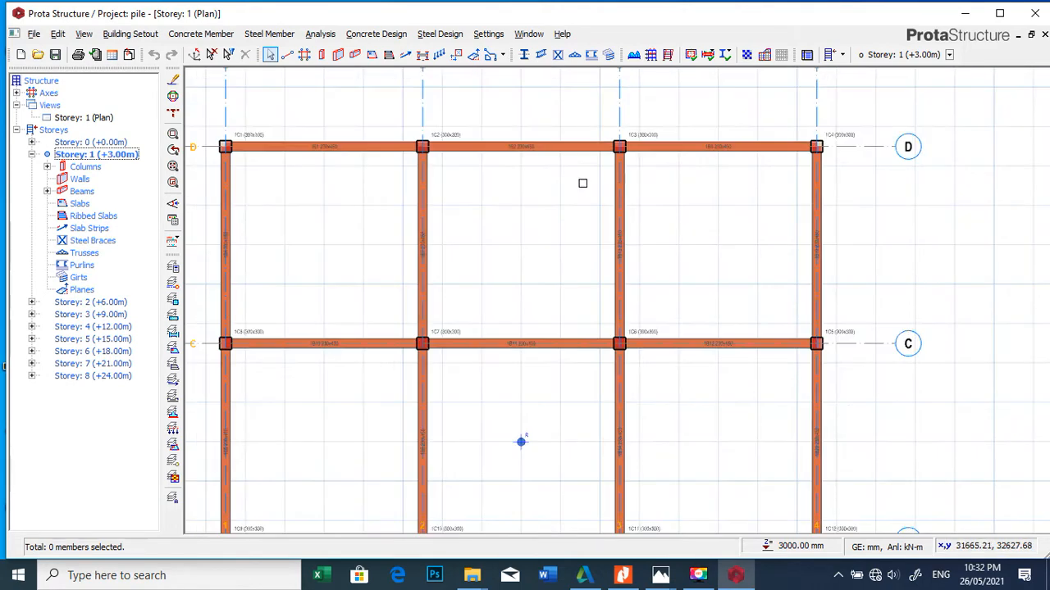
scroll(582, 183, "down", 2)
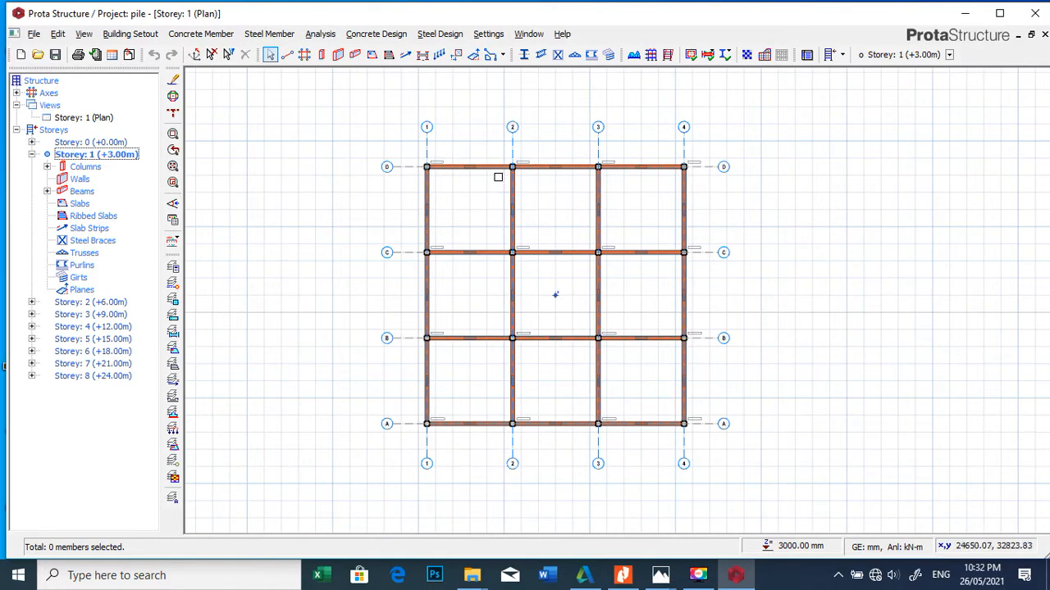
scroll(506, 193, "up", 1)
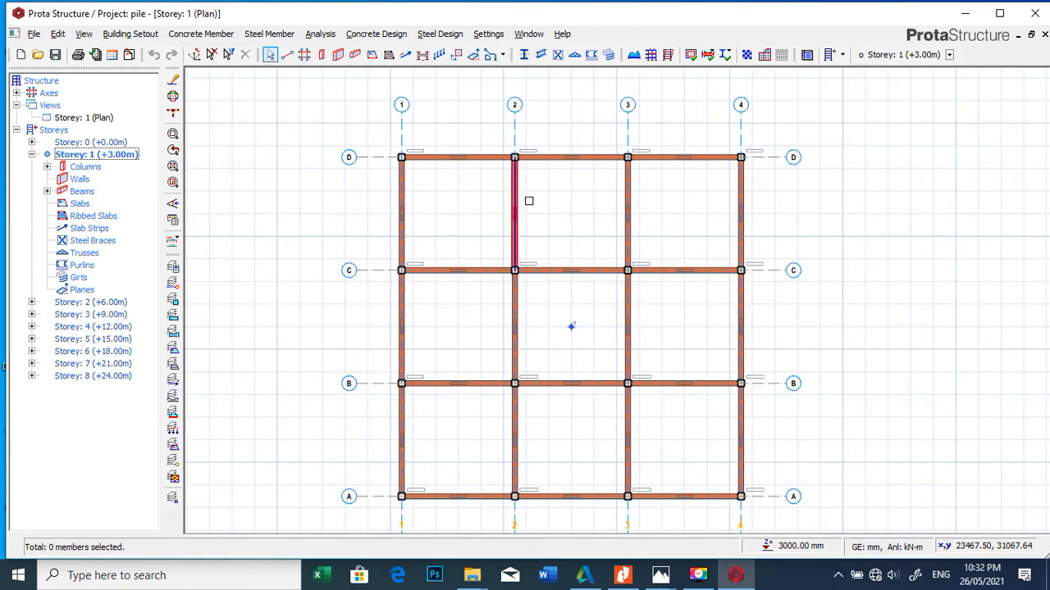
left_click(372, 55)
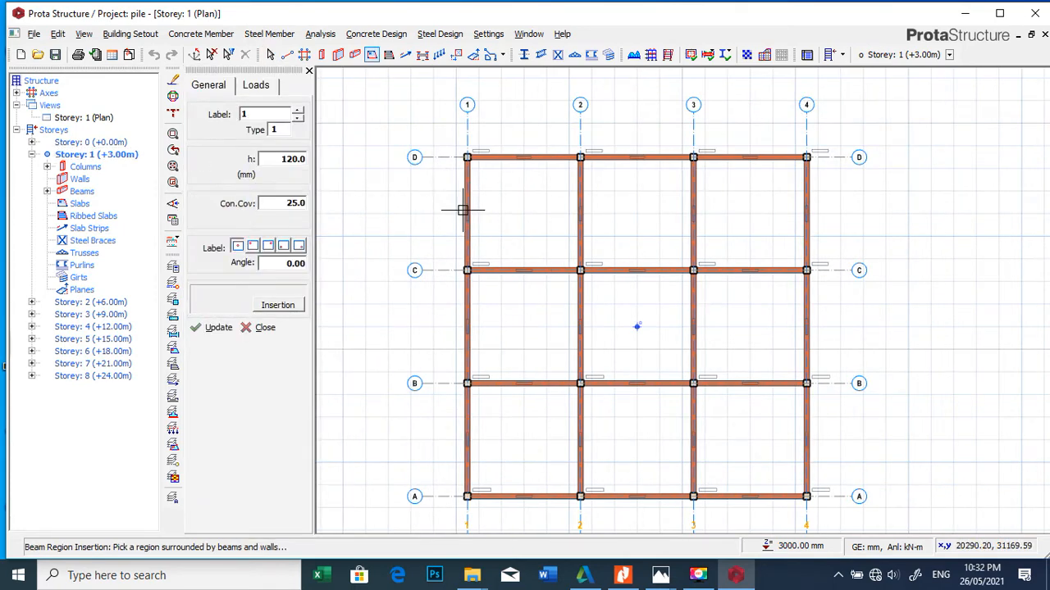
double_click(293, 159)
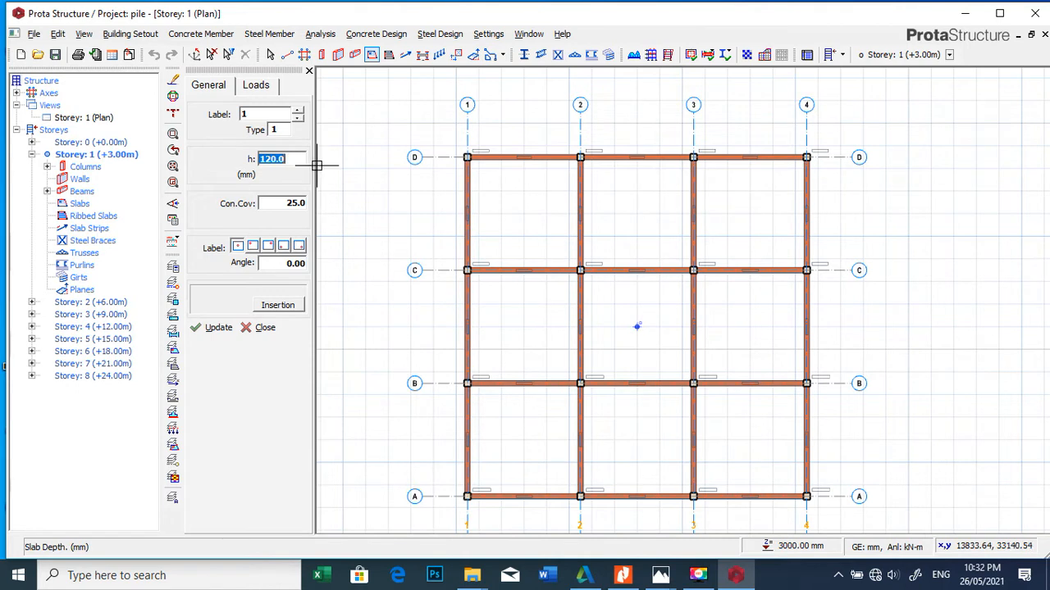
type("150")
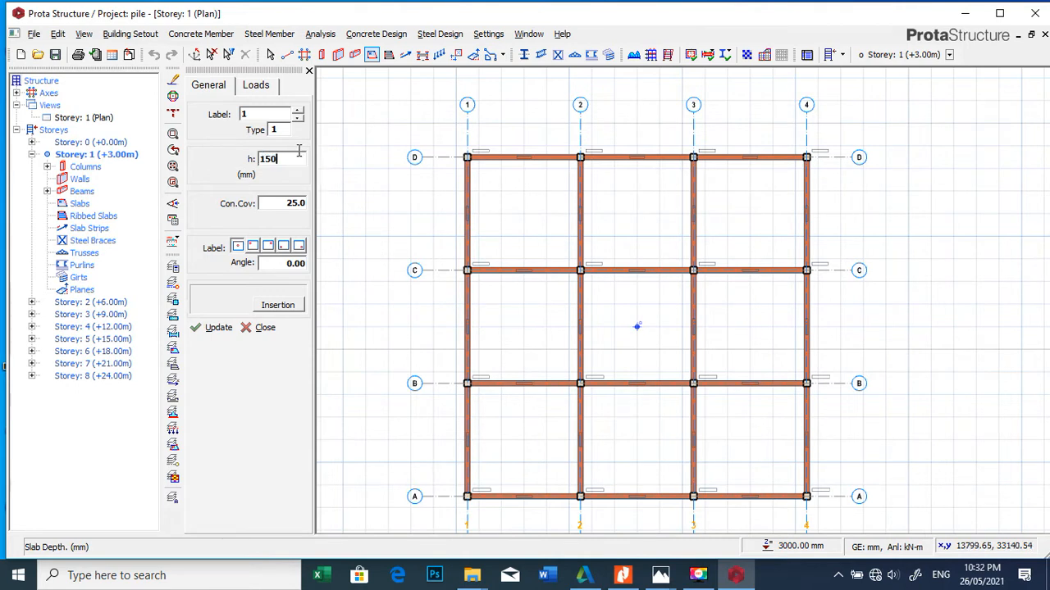
Step: Set the slab's additional dead load type to Room and its imposed load to 1.500 kN/m2 for general domestic use
left_click(250, 90)
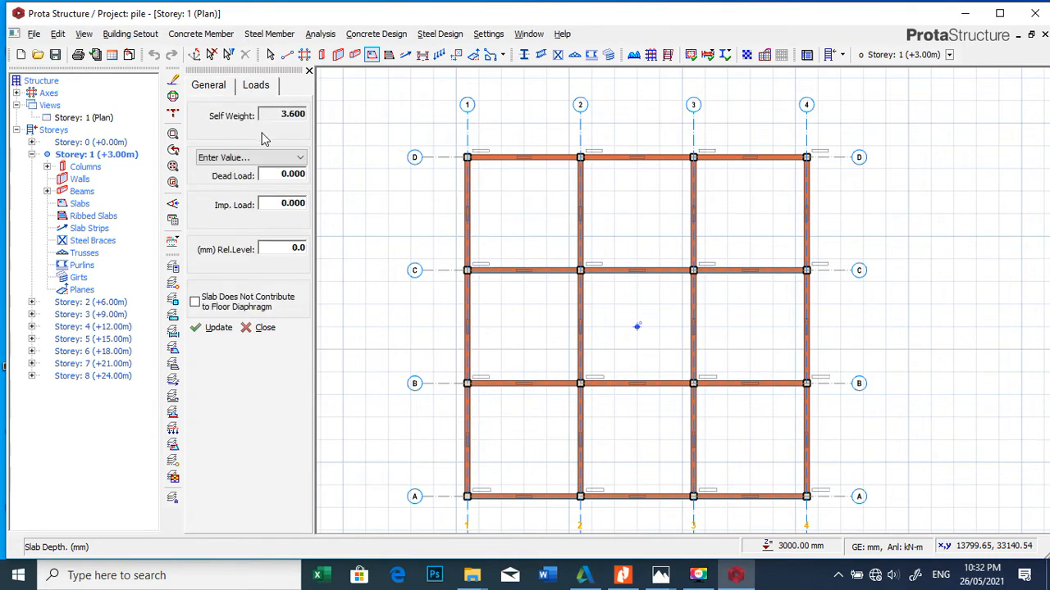
double_click(278, 178)
right_click(278, 174)
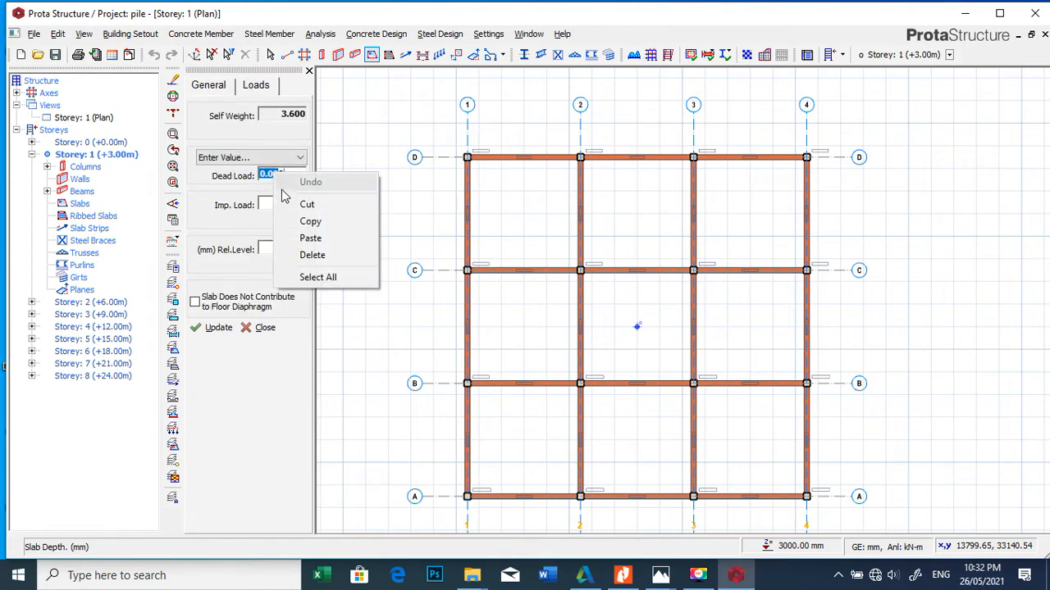
left_click(266, 157)
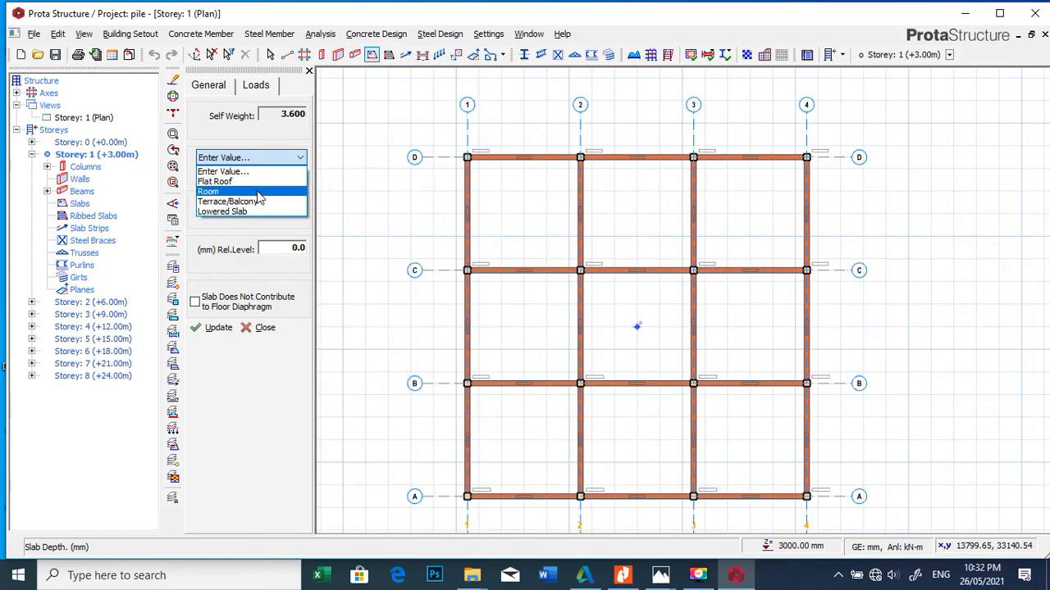
left_click(265, 192)
double_click(279, 208)
right_click(279, 210)
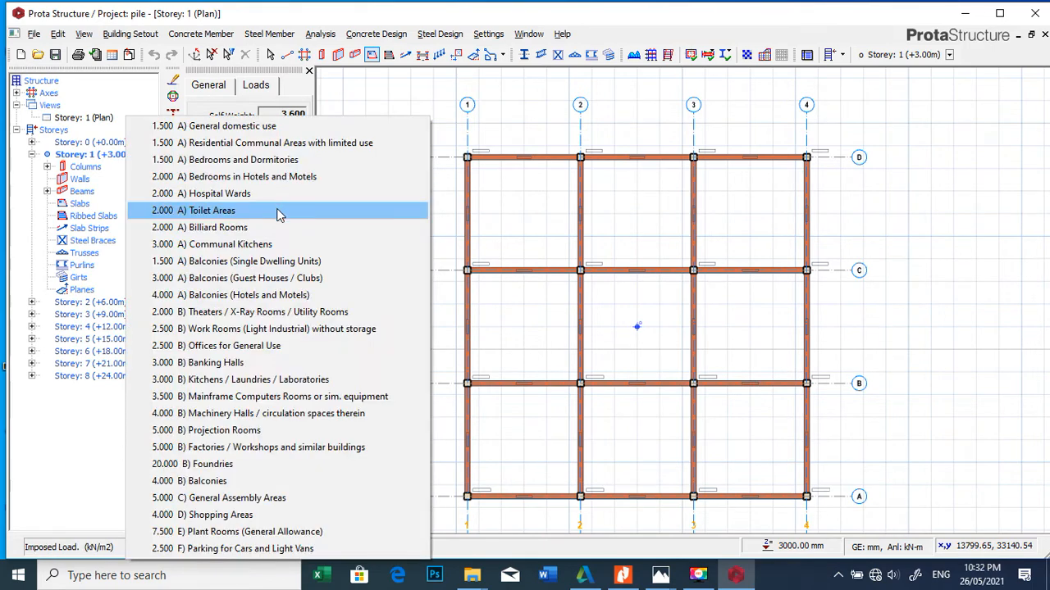
left_click(226, 128)
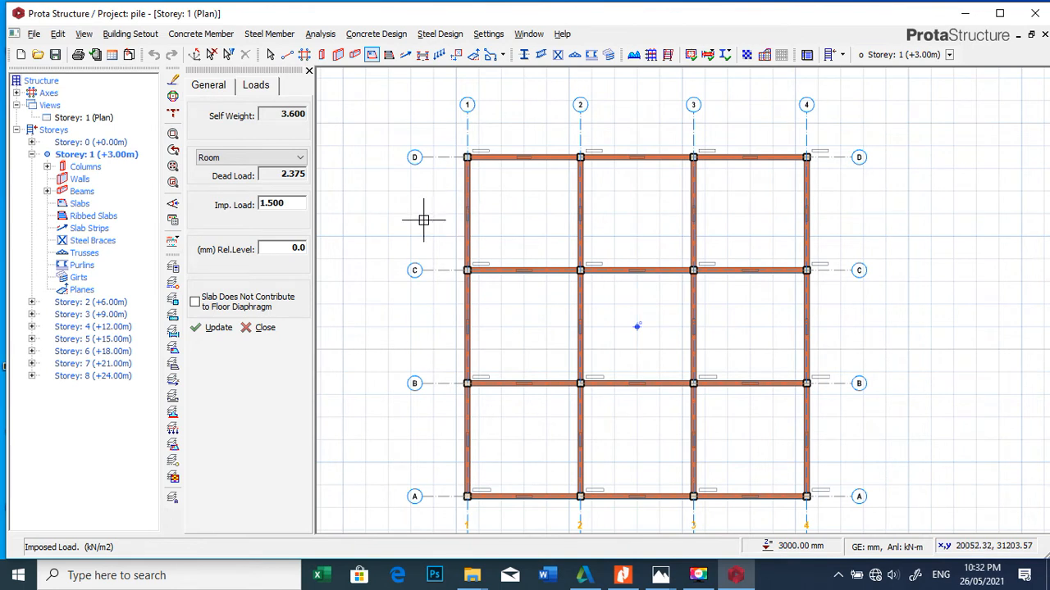
Step: Insert the slab in all nine beam-enclosed bays between axes 1-4 and A-D, and save the project
left_click(532, 202)
left_click(636, 218)
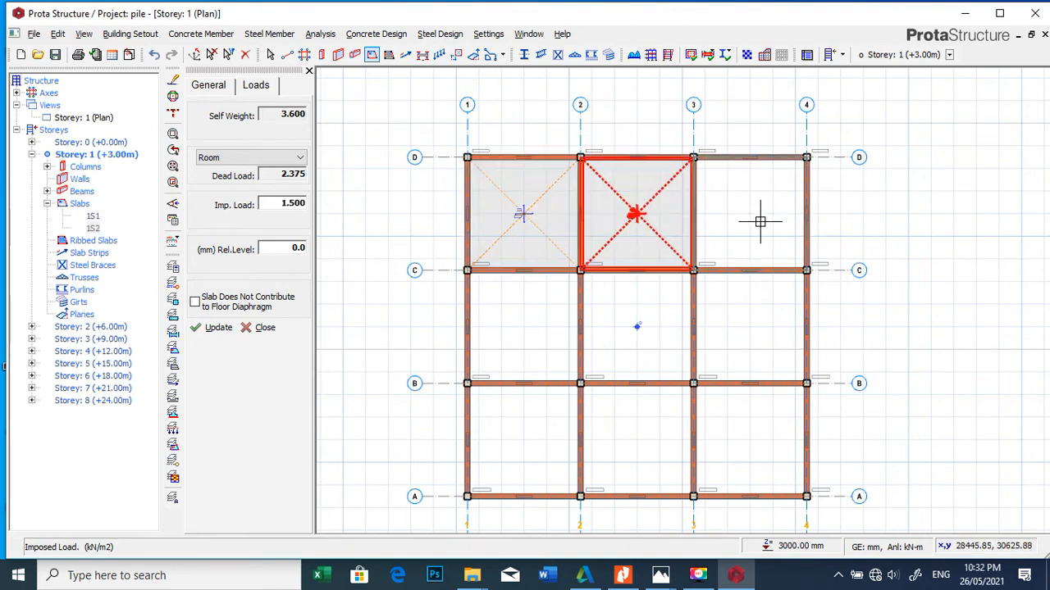
left_click(752, 220)
left_click(742, 336)
left_click(653, 343)
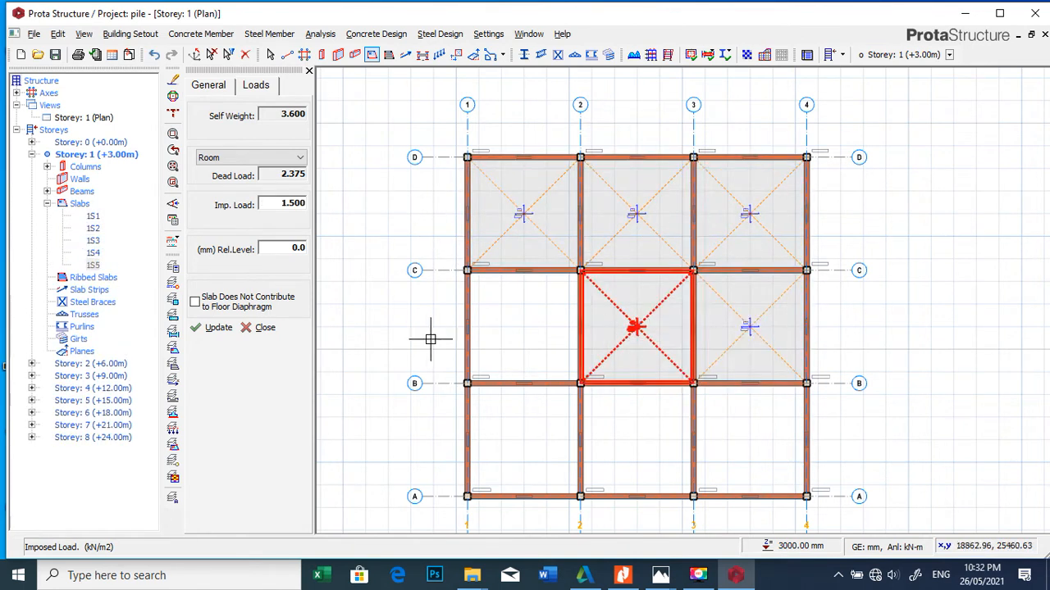
left_click(499, 336)
left_click(516, 406)
left_click(623, 425)
left_click(722, 426)
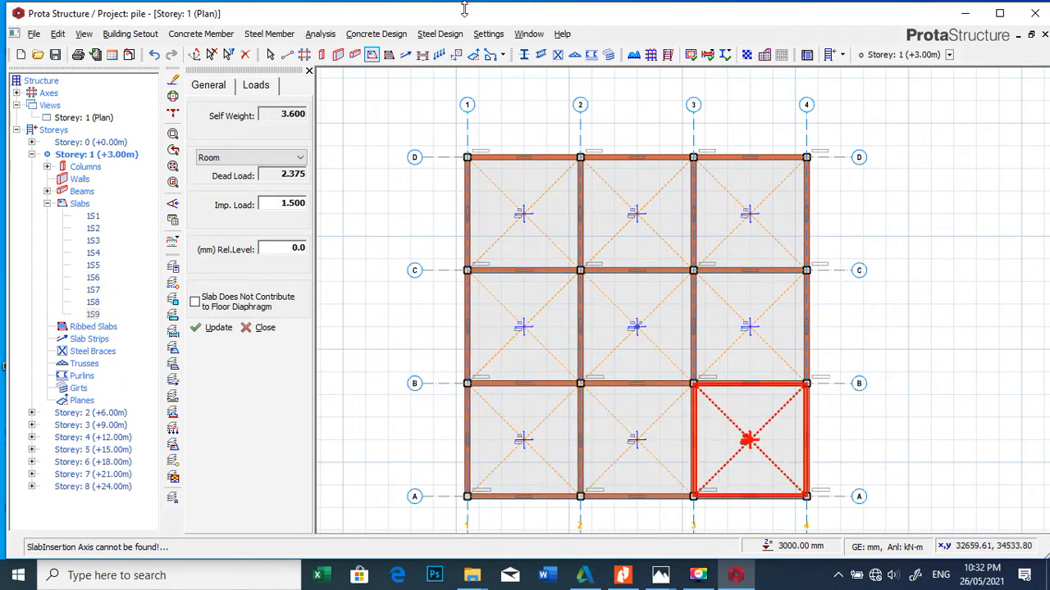
left_click(309, 71)
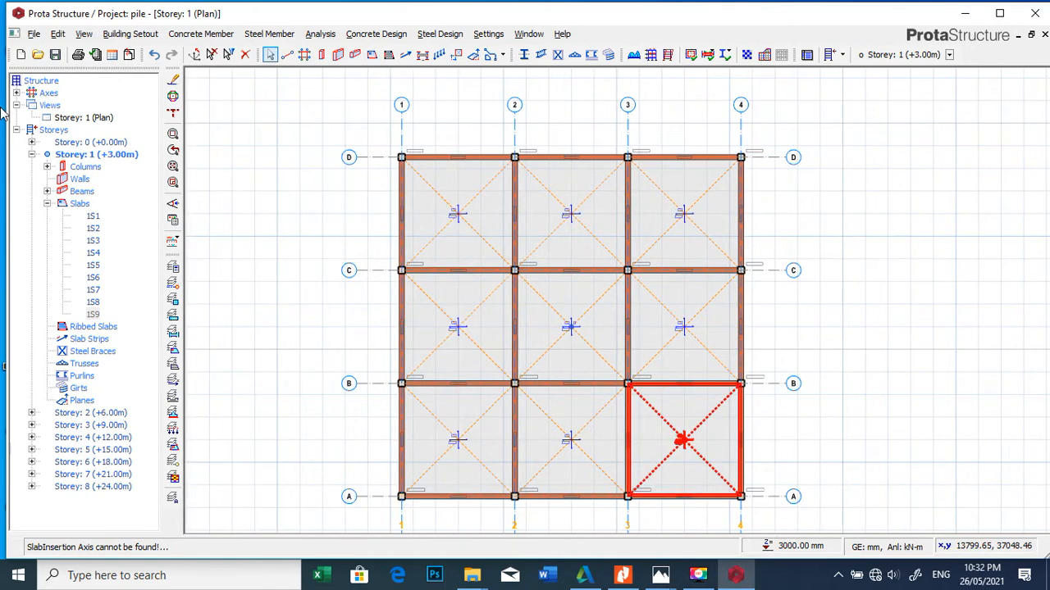
left_click(54, 55)
scroll(354, 168, "down", 2)
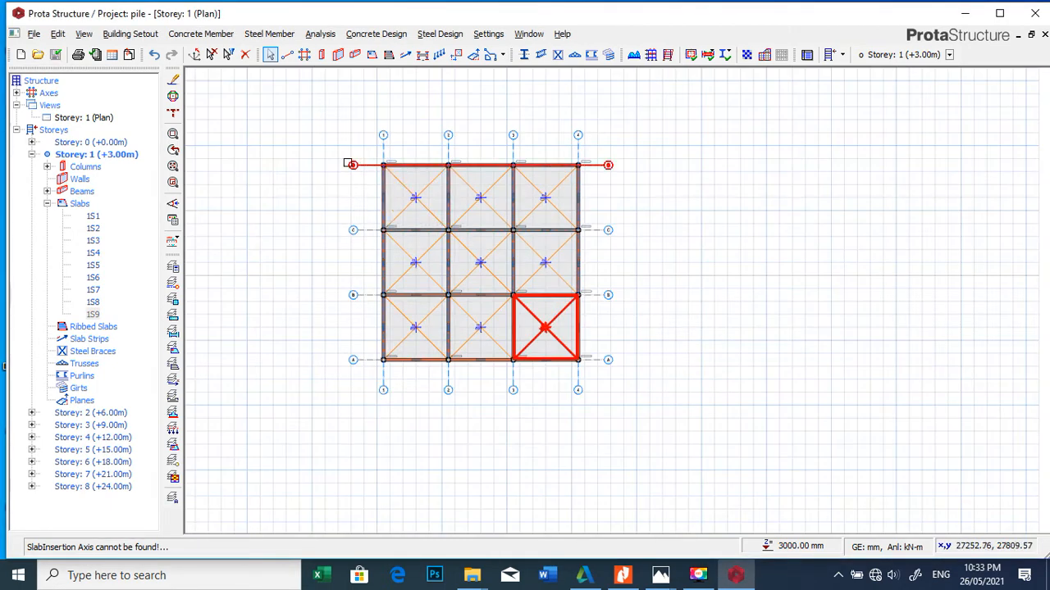
left_click(130, 34)
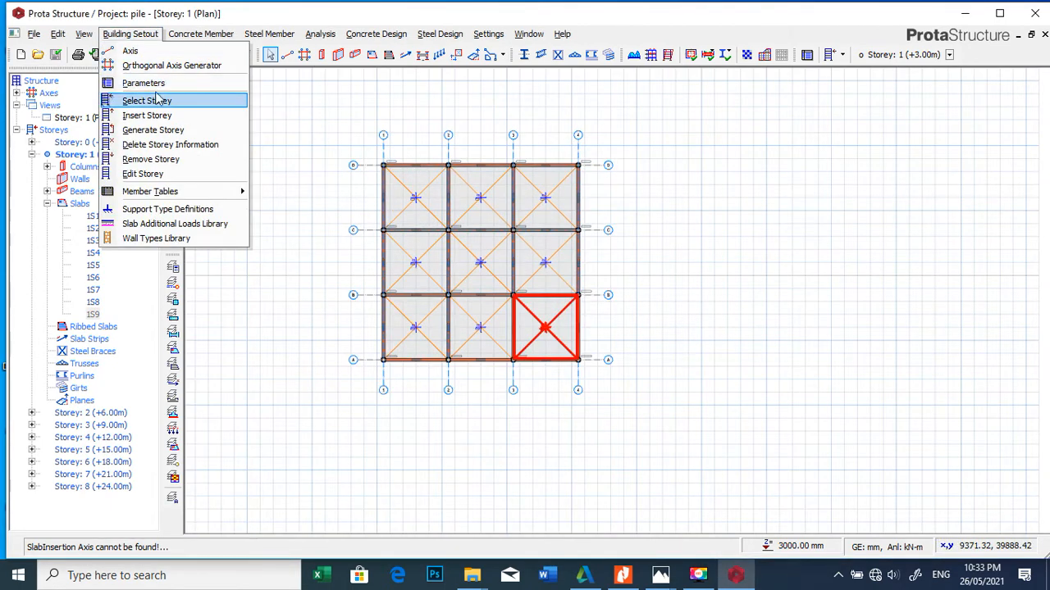
left_click(165, 131)
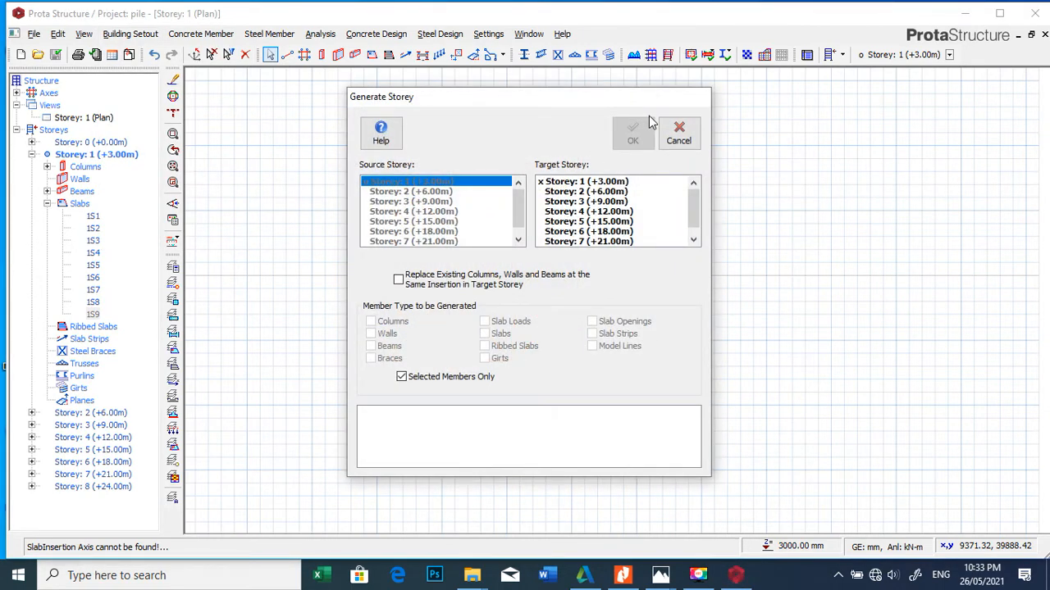
left_click(678, 133)
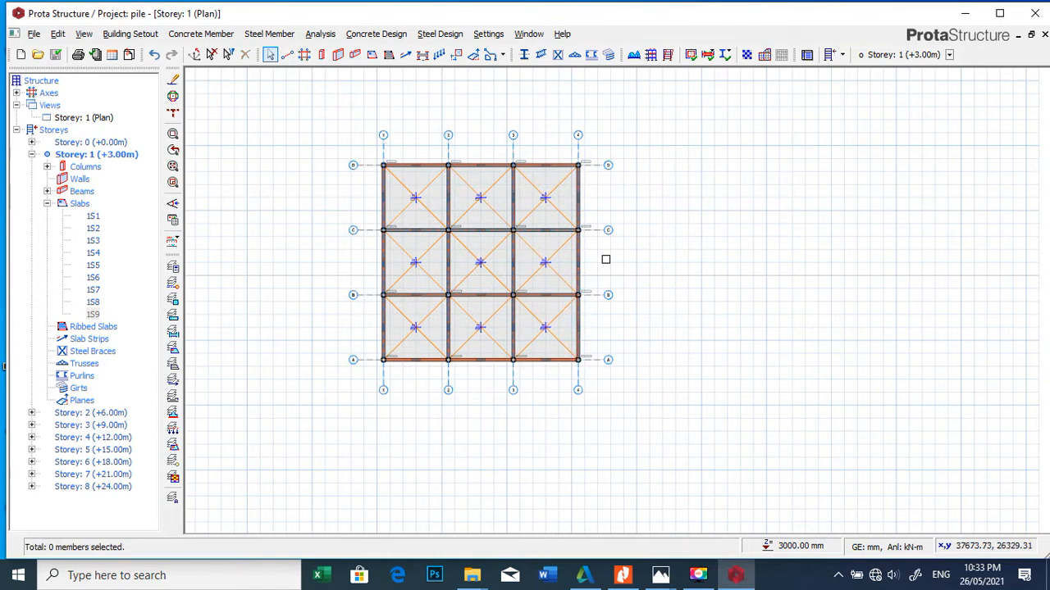
Step: Generate all member types from Storey 1 to Storeys 2 through 7 and accept that the process cannot be undone
left_click(129, 34)
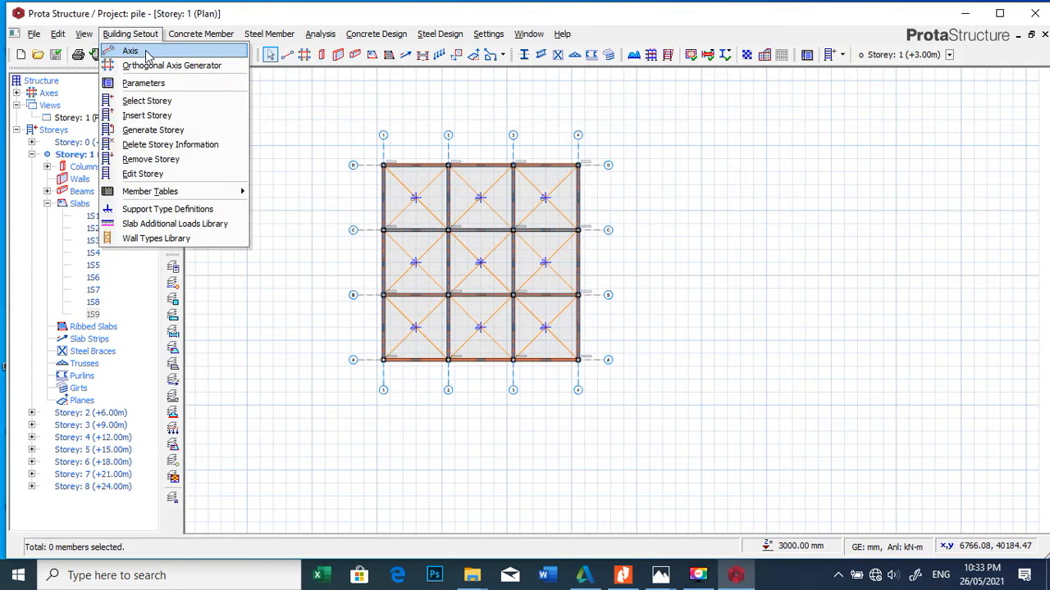
left_click(153, 129)
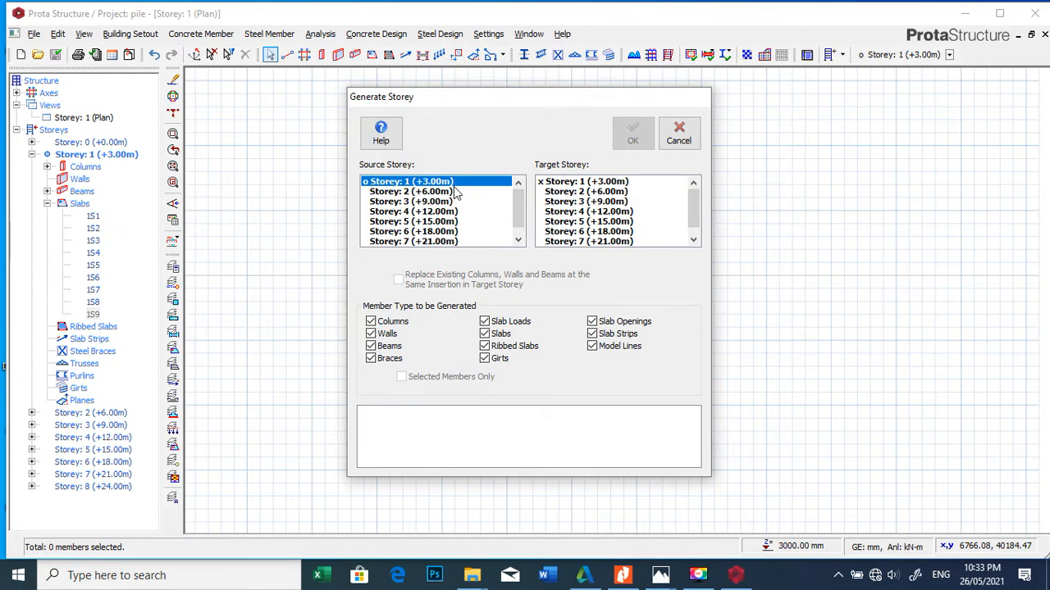
left_click(578, 194)
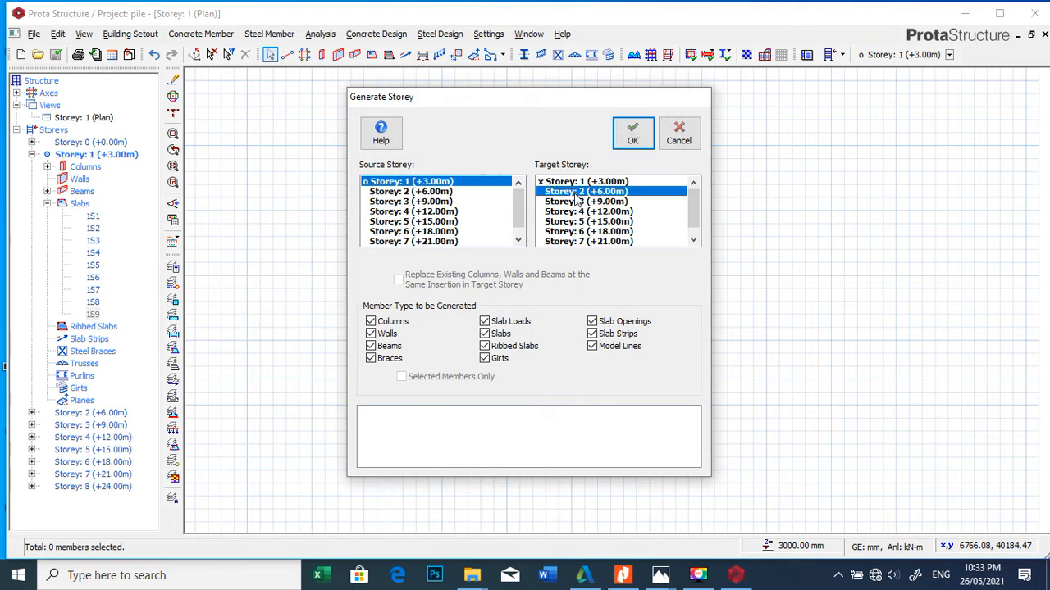
left_click(574, 201)
left_click(571, 221)
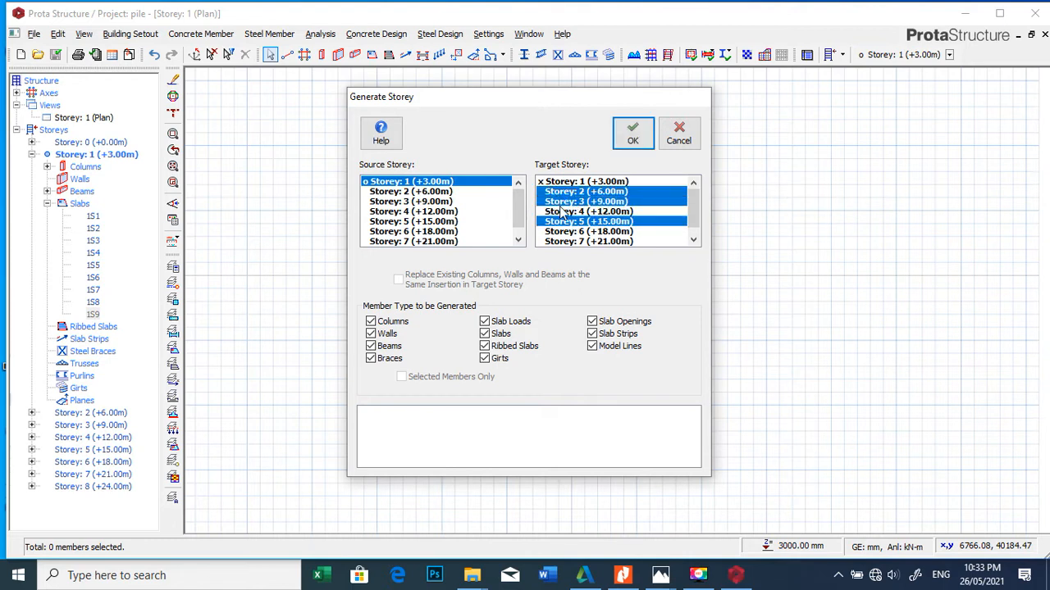
left_click(565, 212)
left_click(568, 231)
scroll(594, 229, "down", 1)
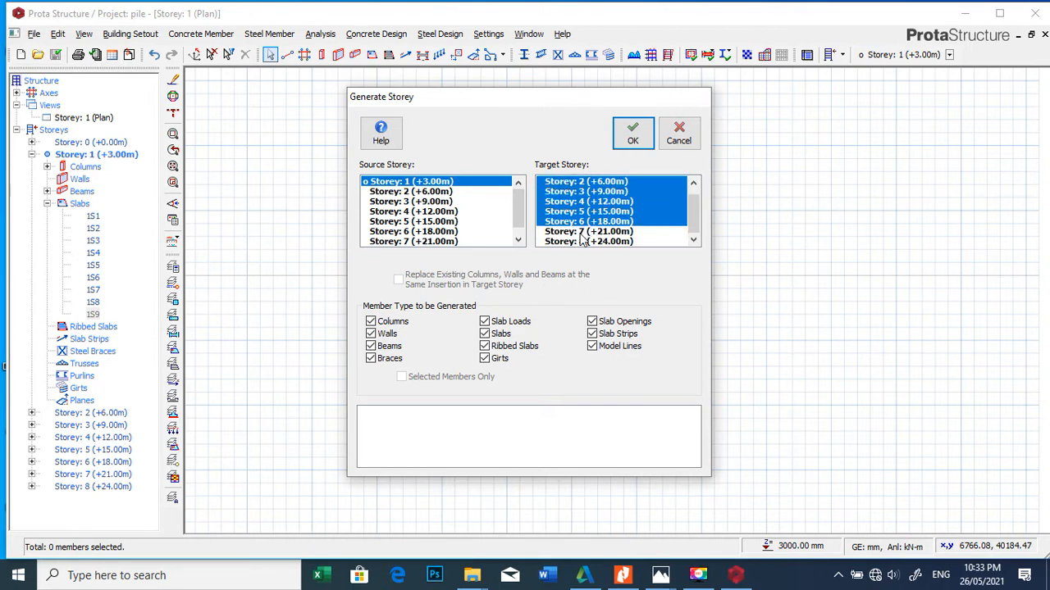
left_click(580, 232)
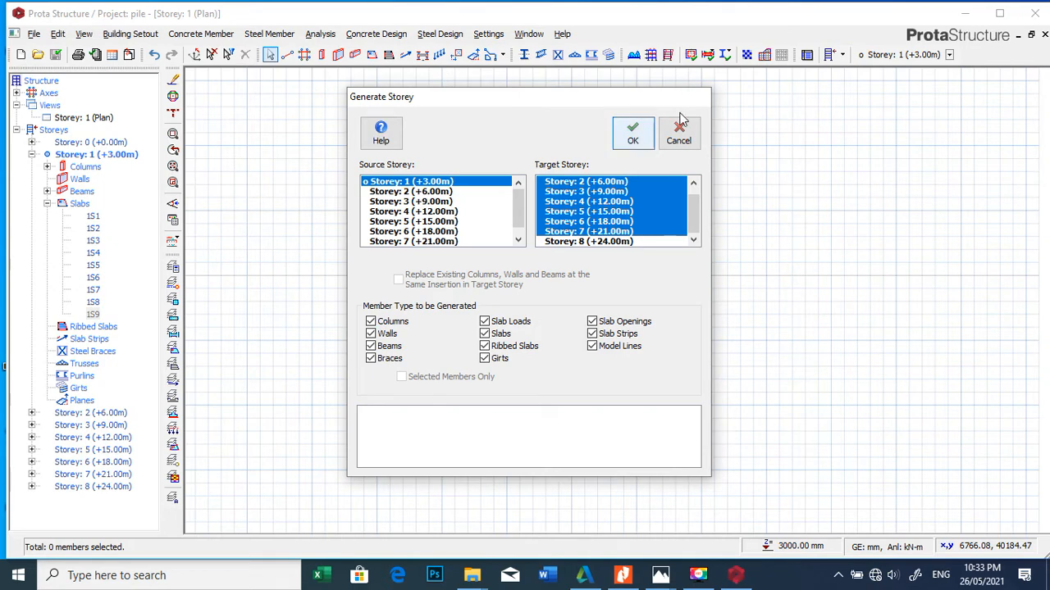
left_click(632, 138)
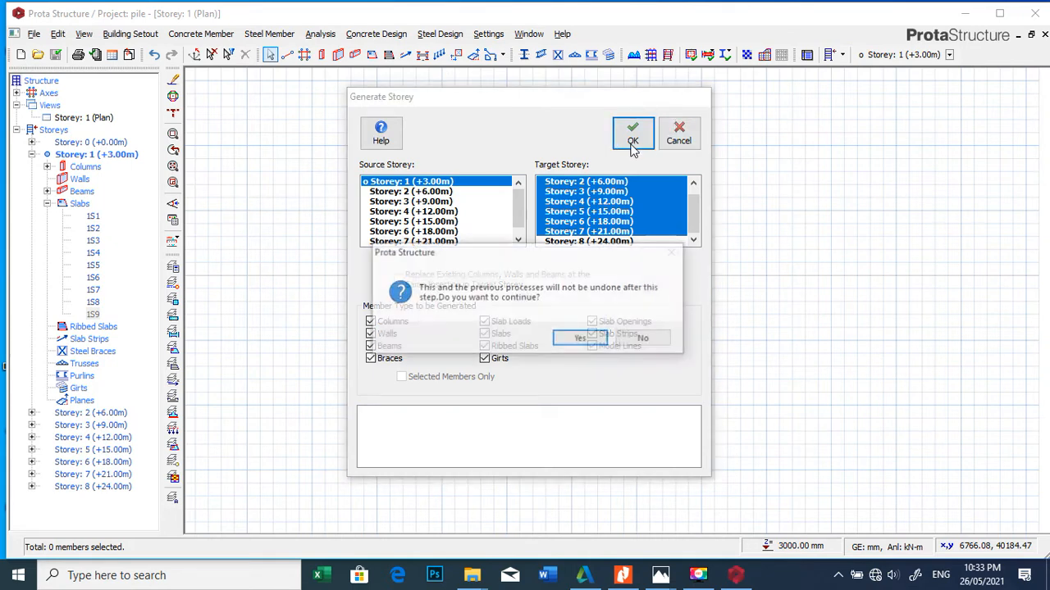
left_click(579, 340)
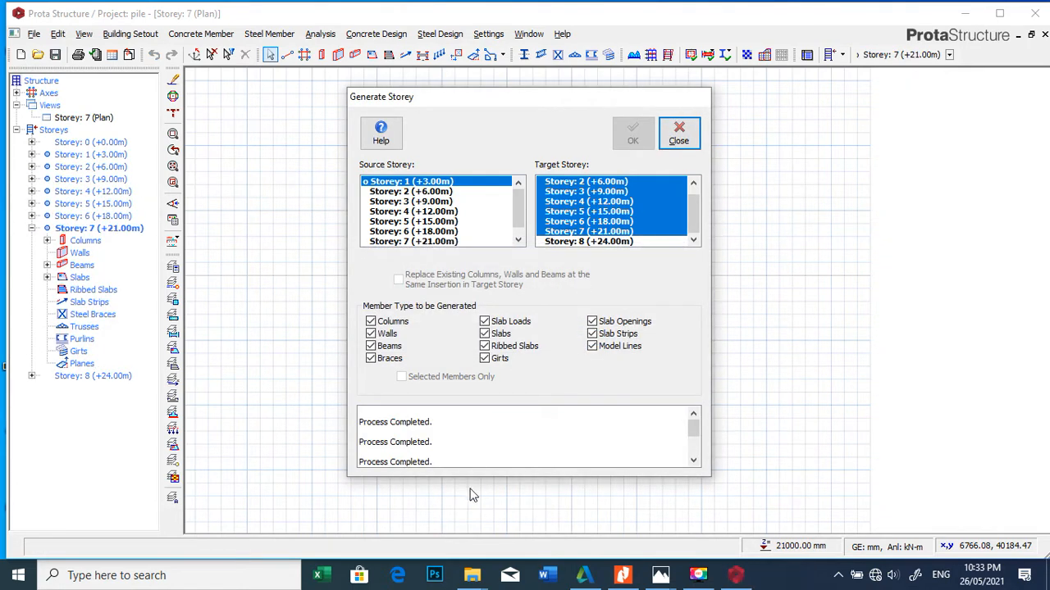
Step: Generate only the columns, walls, beams and braces of Storey 1 to Storey 8, leaving out slabs, slab loads and all other member types
left_click(600, 243)
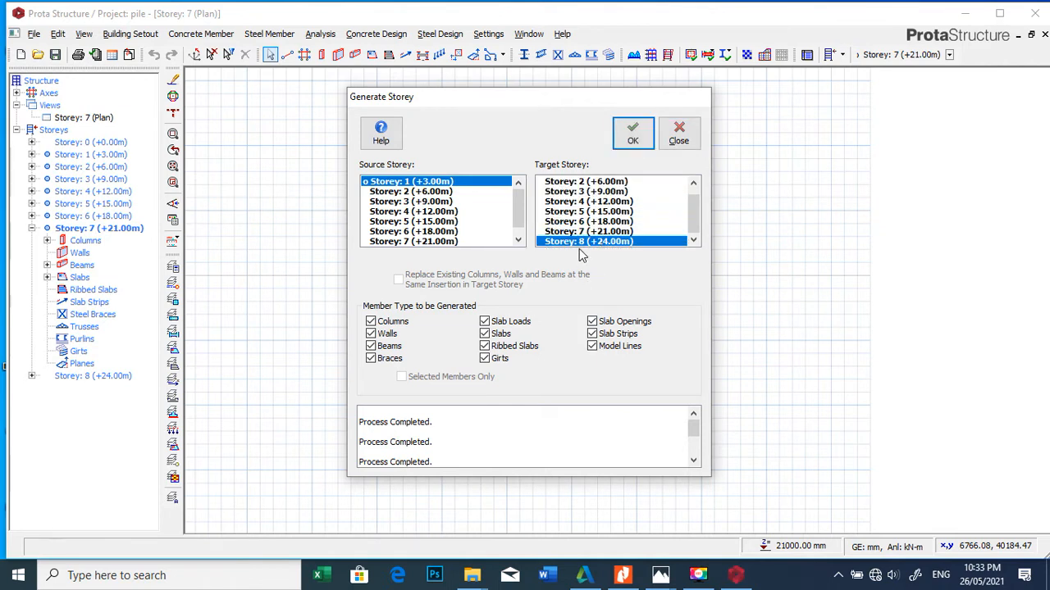
left_click(592, 347)
left_click(607, 339)
left_click(595, 322)
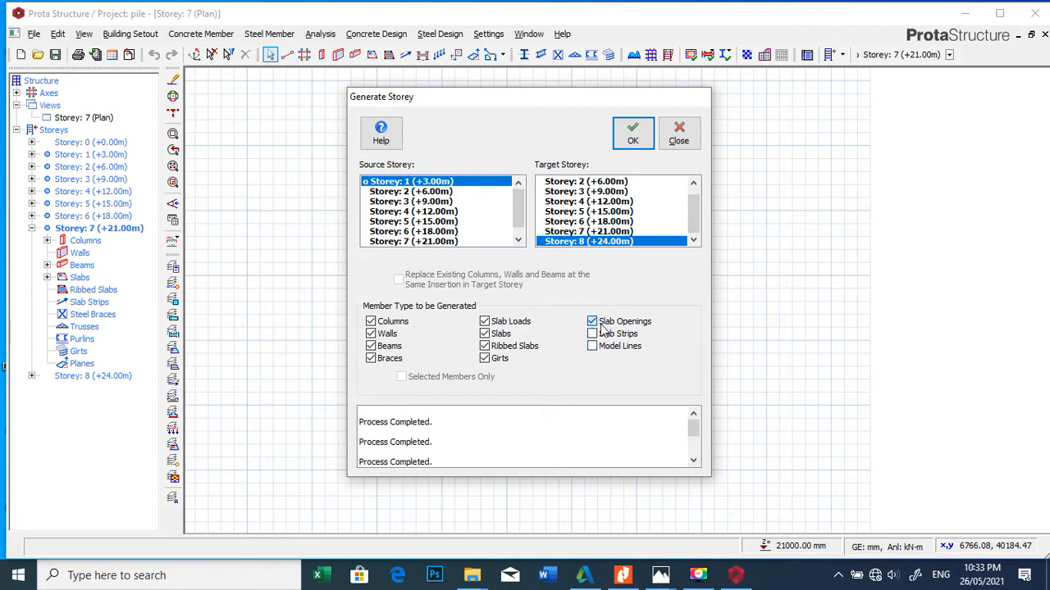
left_click(505, 346)
left_click(509, 323)
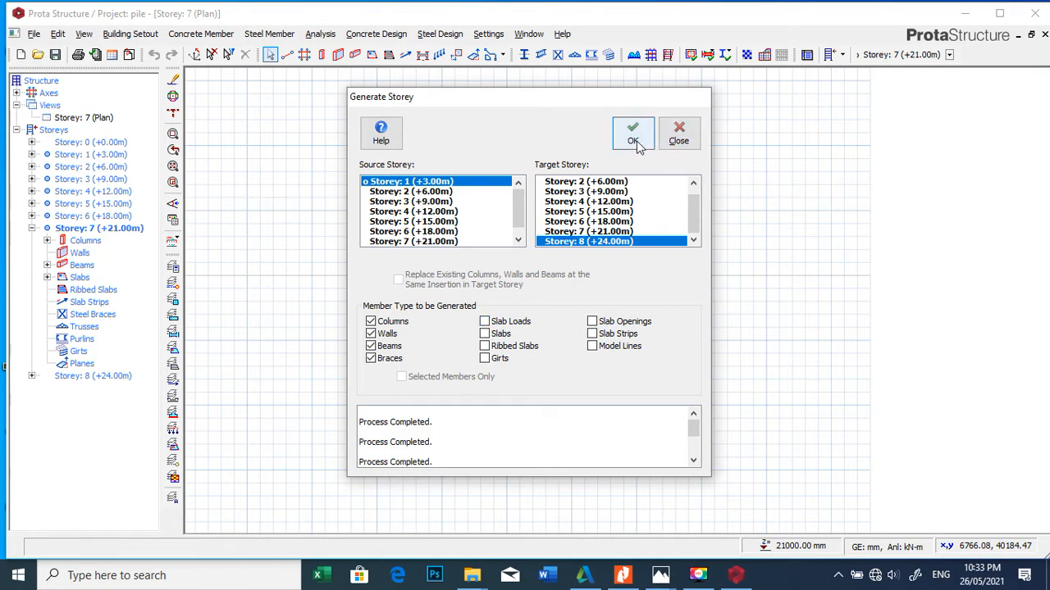
left_click(633, 136)
left_click(378, 335)
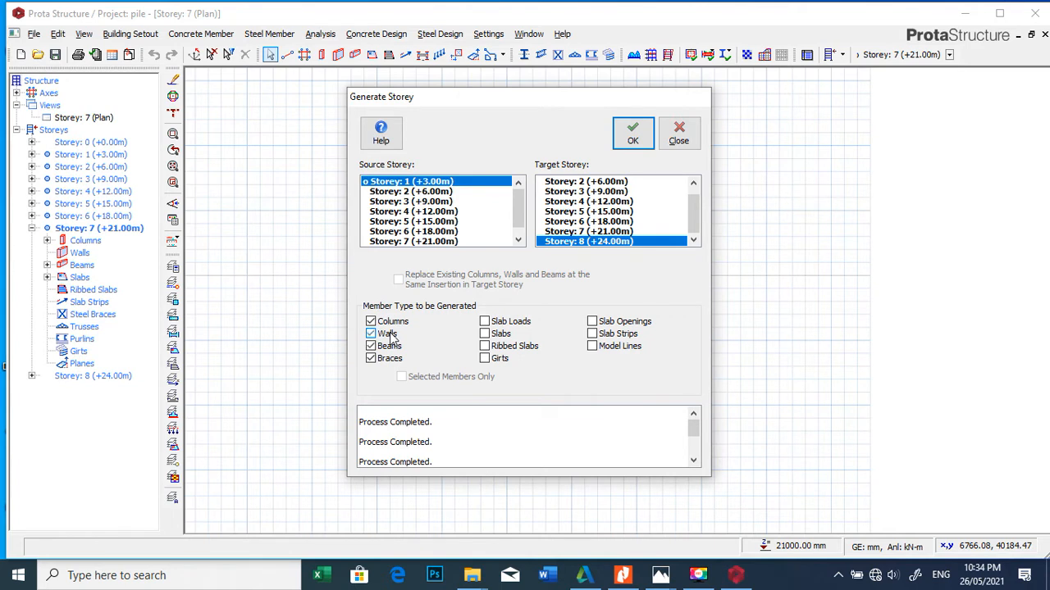
left_click(633, 134)
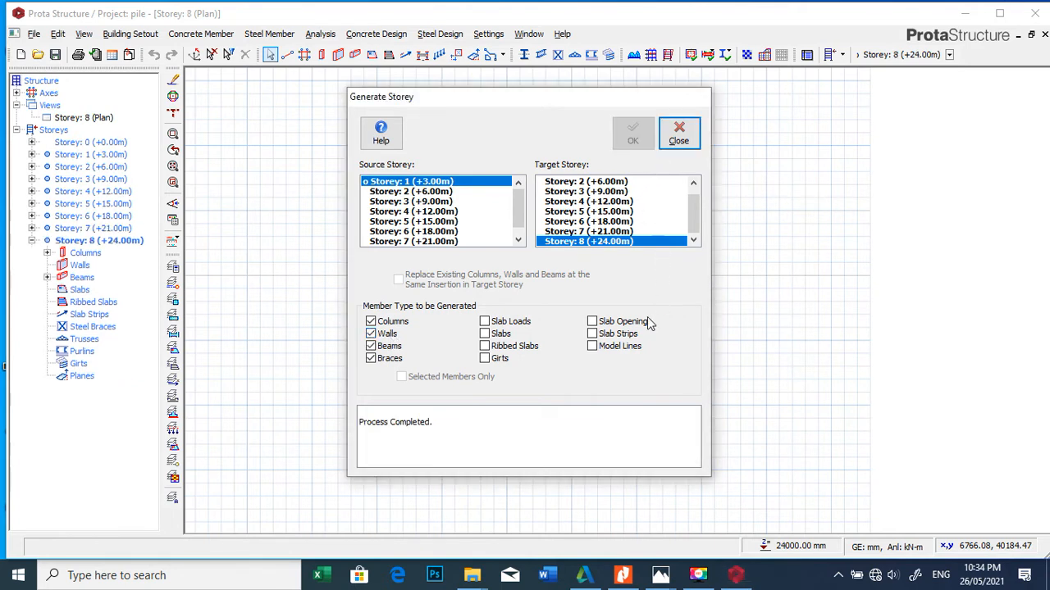
left_click(679, 133)
Step: Examine the generated beams and columns and their section labels on the Storey 8 plan
scroll(460, 205, "up", 5)
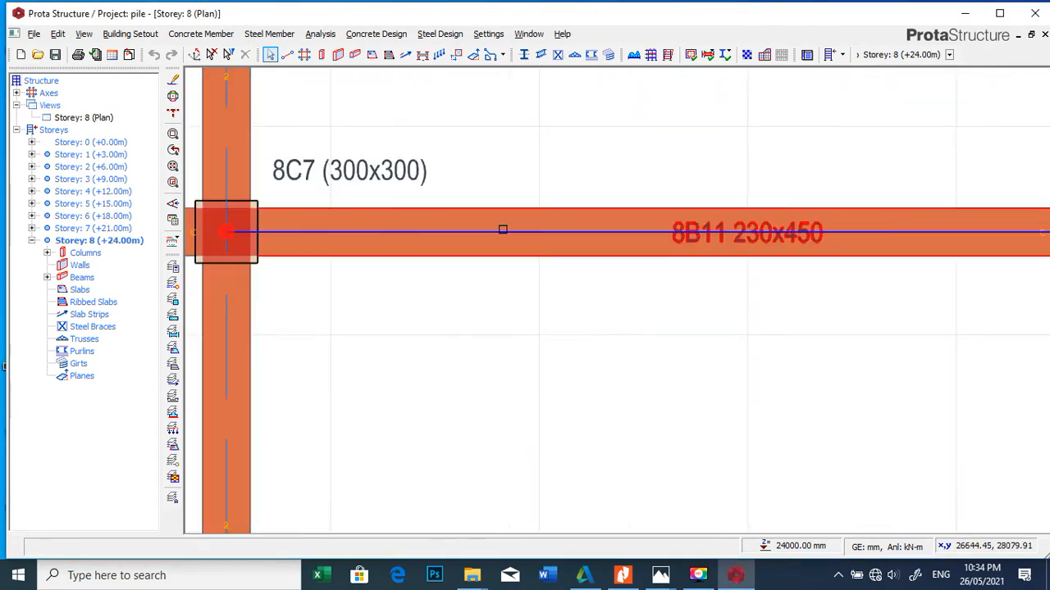
scroll(501, 230, "down", 3)
scroll(628, 197, "up", 3)
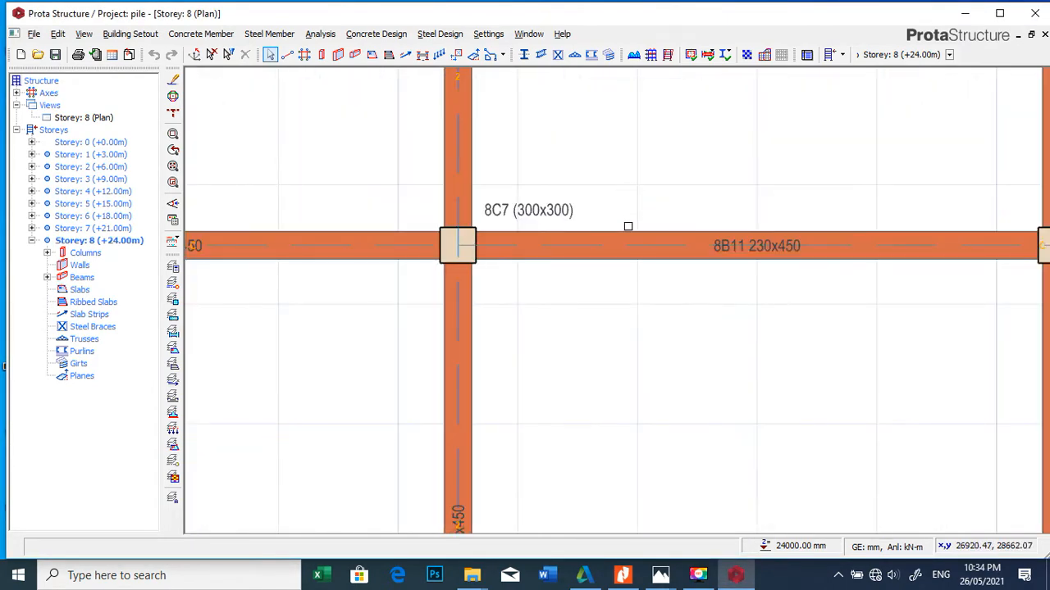
scroll(627, 227, "down", 2)
scroll(628, 226, "up", 2)
scroll(619, 150, "down", 5)
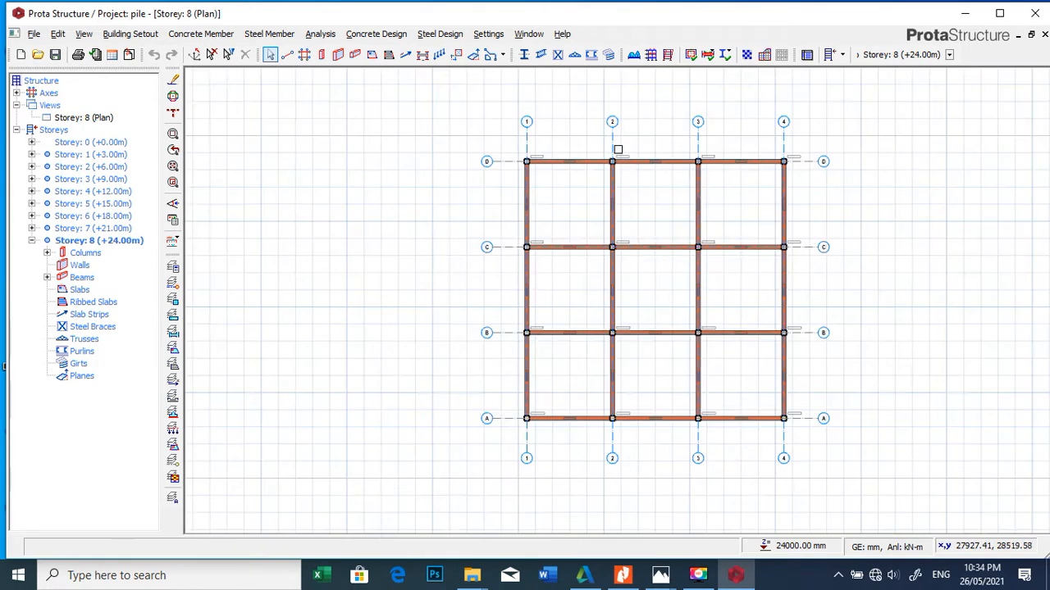
scroll(504, 186, "up", 5)
scroll(503, 218, "down", 3)
scroll(517, 214, "up", 3)
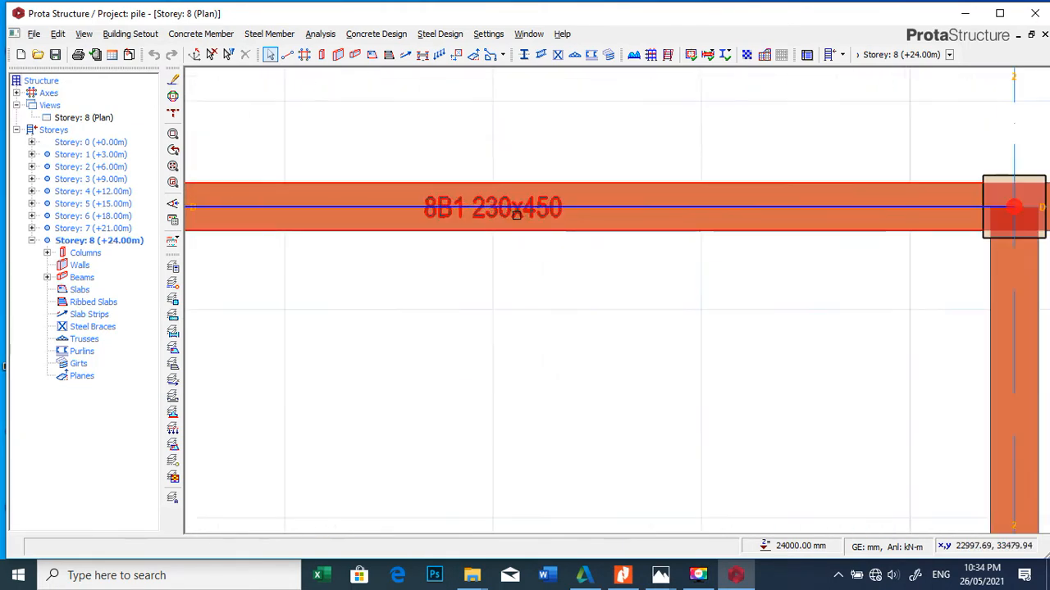
scroll(499, 173, "down", 5)
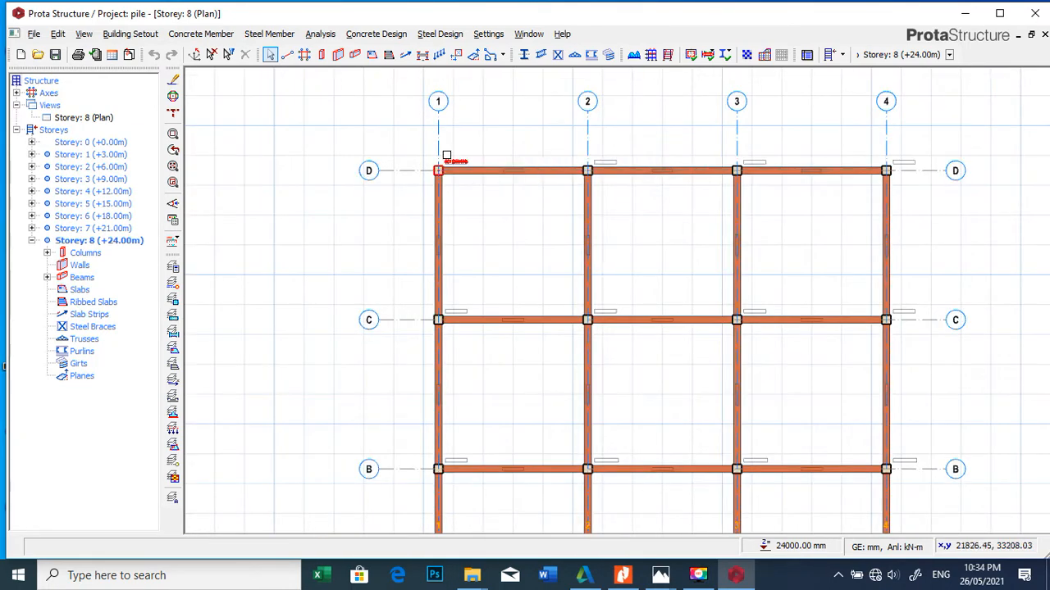
Step: Delete the wall loads from all beams on Storey 8 and clear the selection
scroll(446, 155, "down", 2)
left_click_drag(422, 140, 725, 454)
right_click(502, 235)
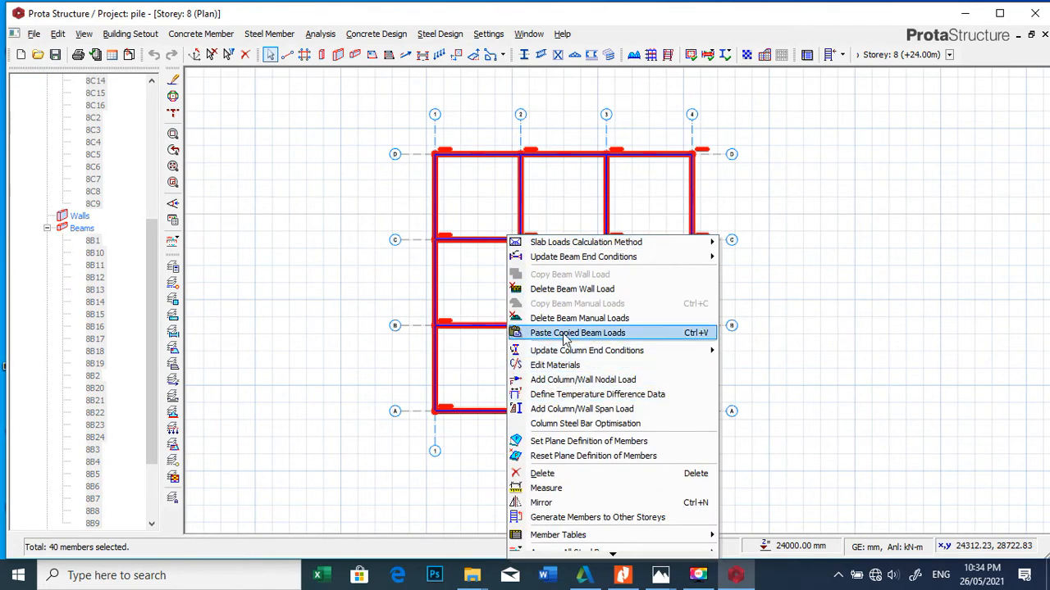
left_click(578, 294)
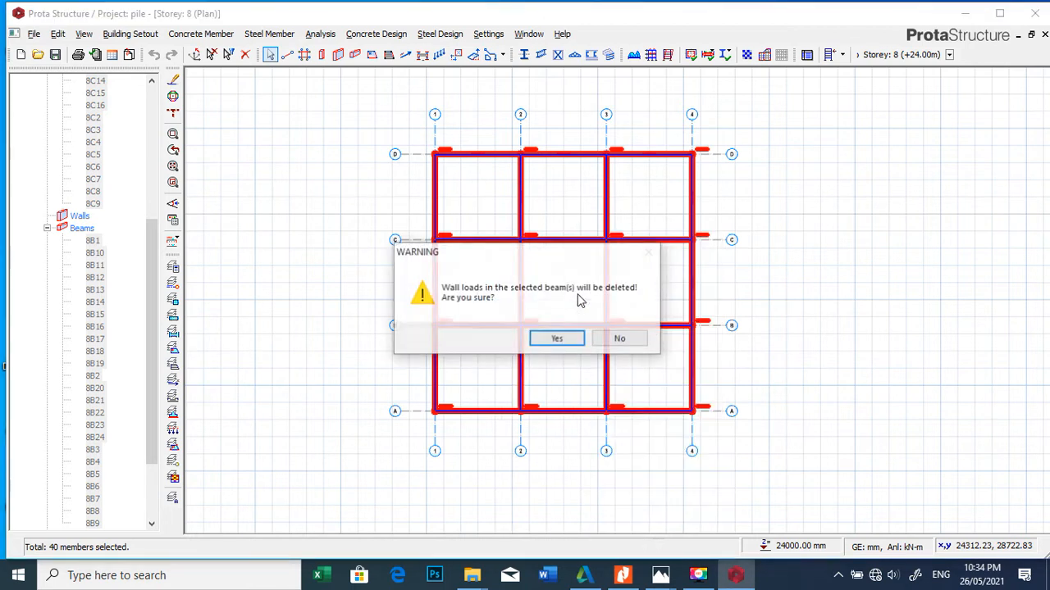
left_click(556, 337)
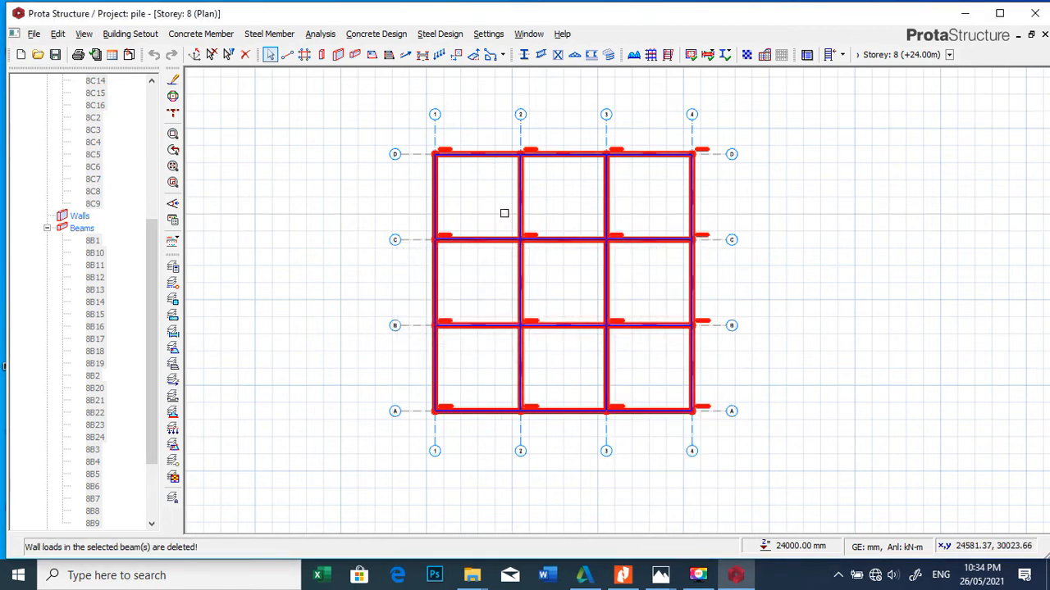
left_click(775, 224)
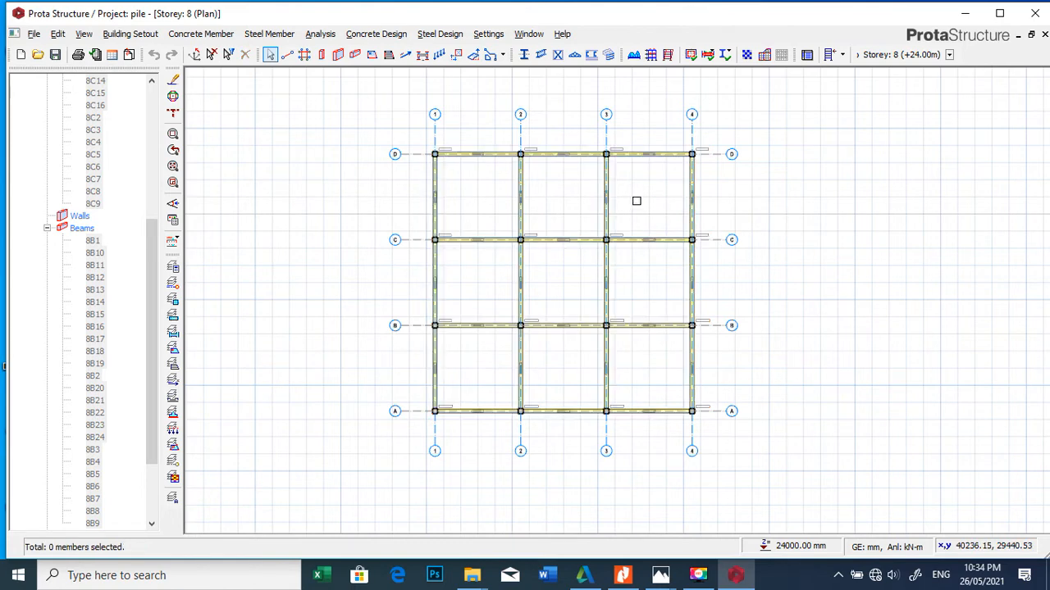
Step: Inspect the section and property details of the beam on axis D between axes 1 and 2 on Storey 8
scroll(618, 179, "up", 3)
scroll(611, 175, "down", 4)
scroll(494, 167, "up", 5)
scroll(517, 123, "up", 3)
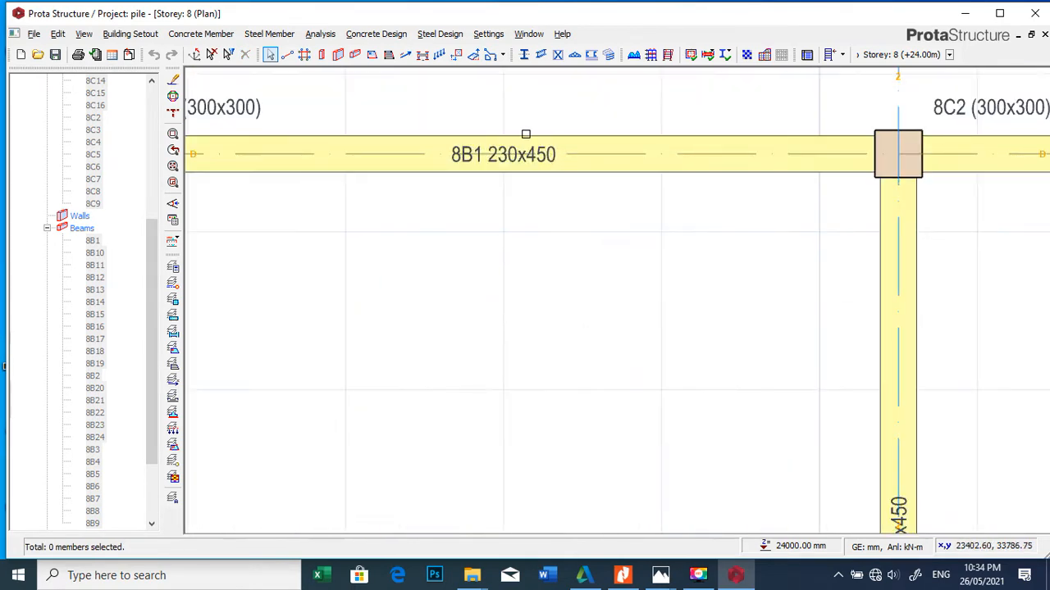
scroll(525, 135, "down", 3)
scroll(512, 143, "up", 2)
scroll(510, 150, "up", 2)
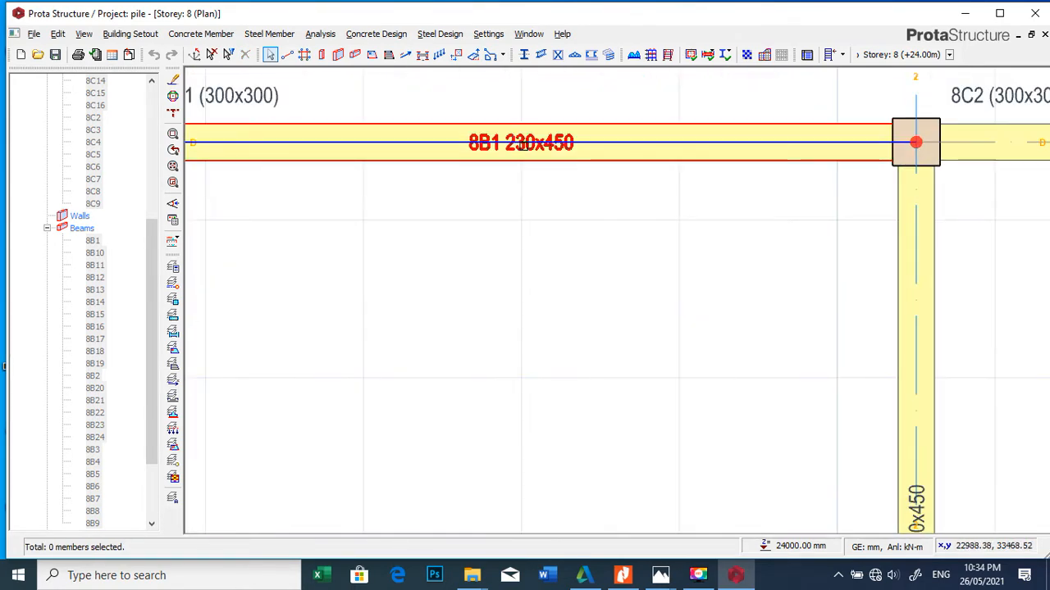
scroll(525, 144, "down", 4)
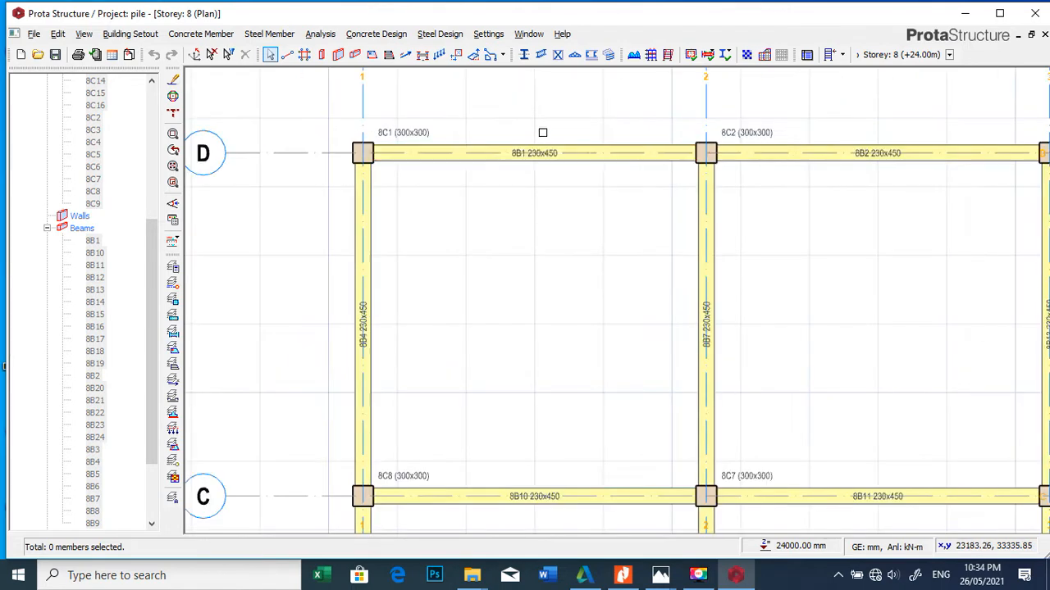
scroll(549, 164, "up", 5)
scroll(557, 179, "up", 2)
scroll(570, 189, "down", 4)
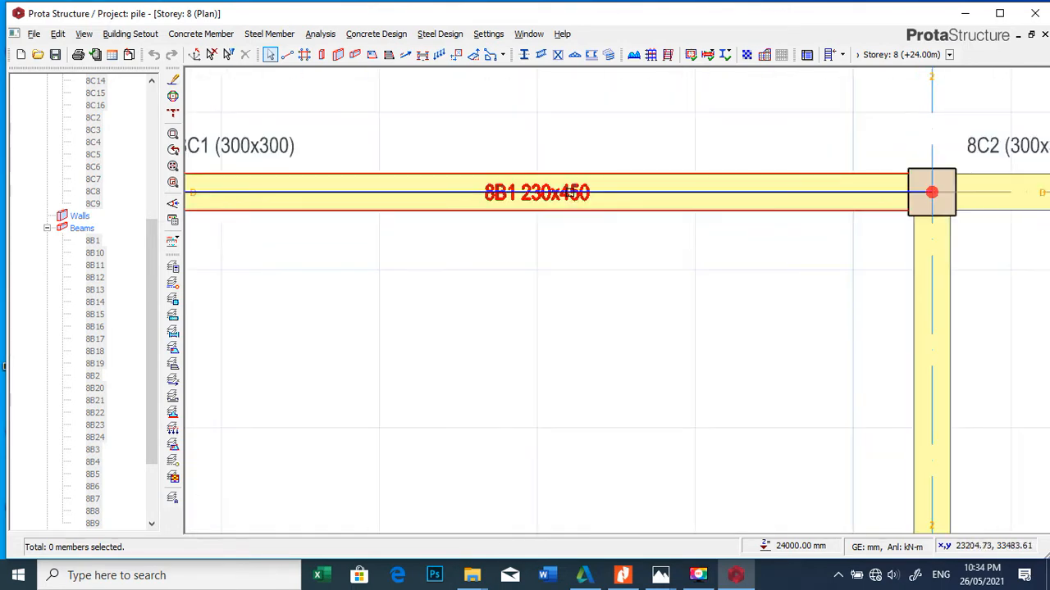
mouse_move(571, 191)
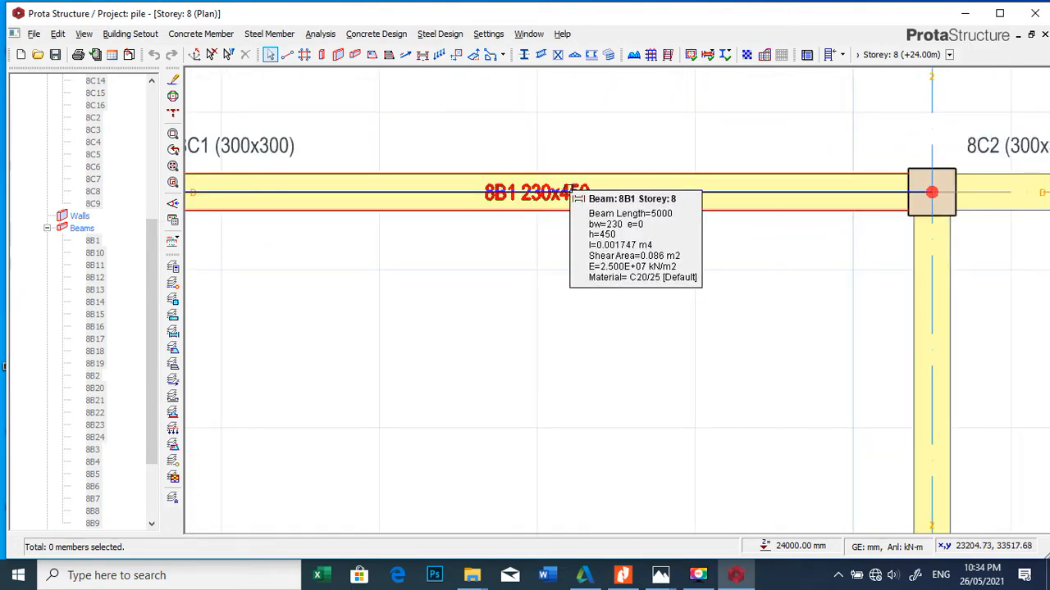
scroll(575, 195, "down", 5)
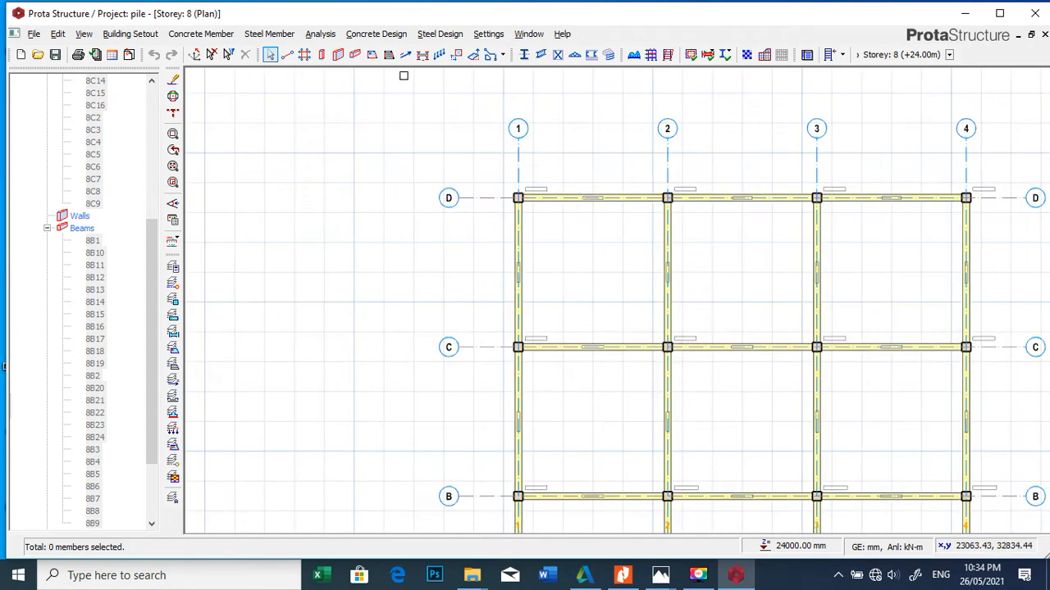
Step: Set the section height H of all Storey 8 beams, 8B1 through 8B24, to 300 mm
left_click(94, 241)
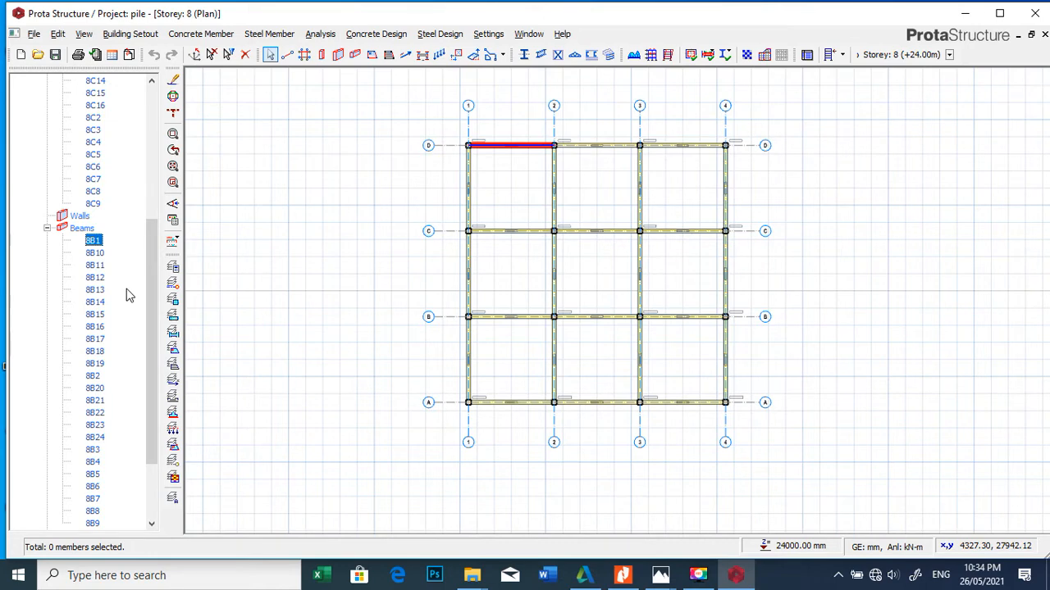
scroll(135, 297, "down", 2)
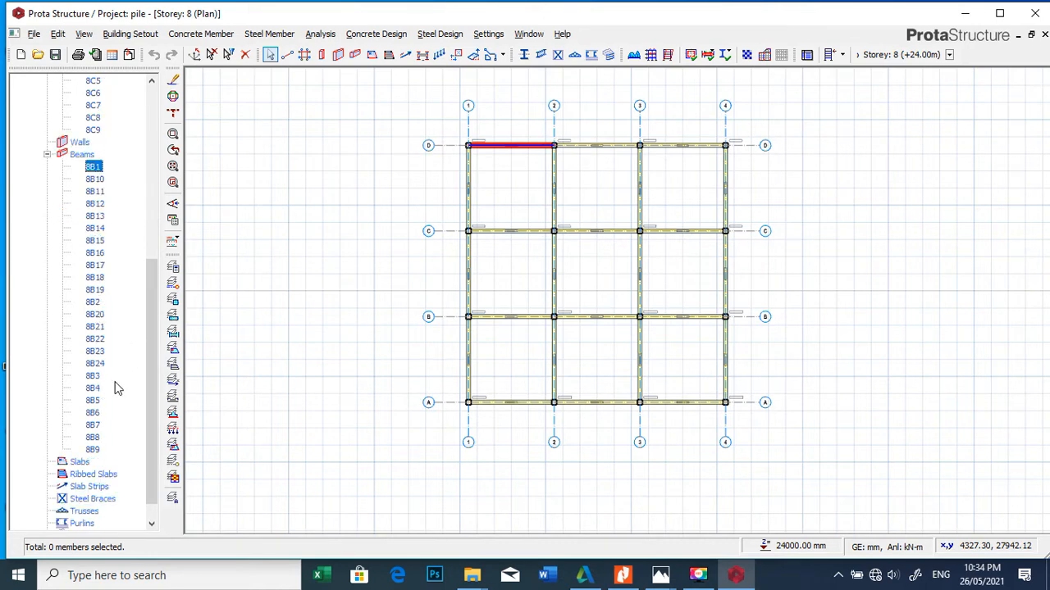
left_click(92, 449, "shift")
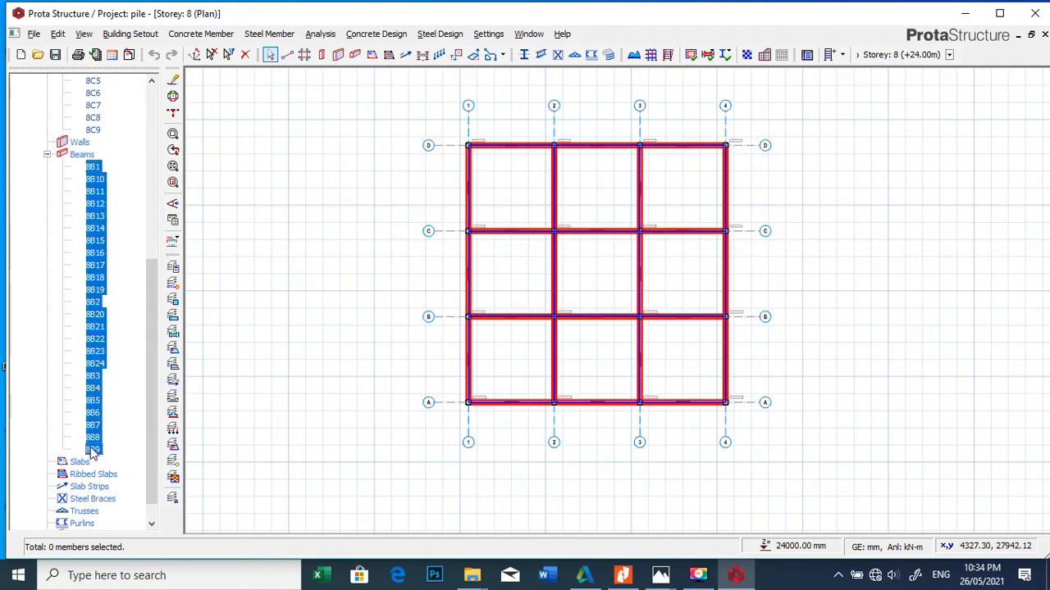
right_click(100, 354)
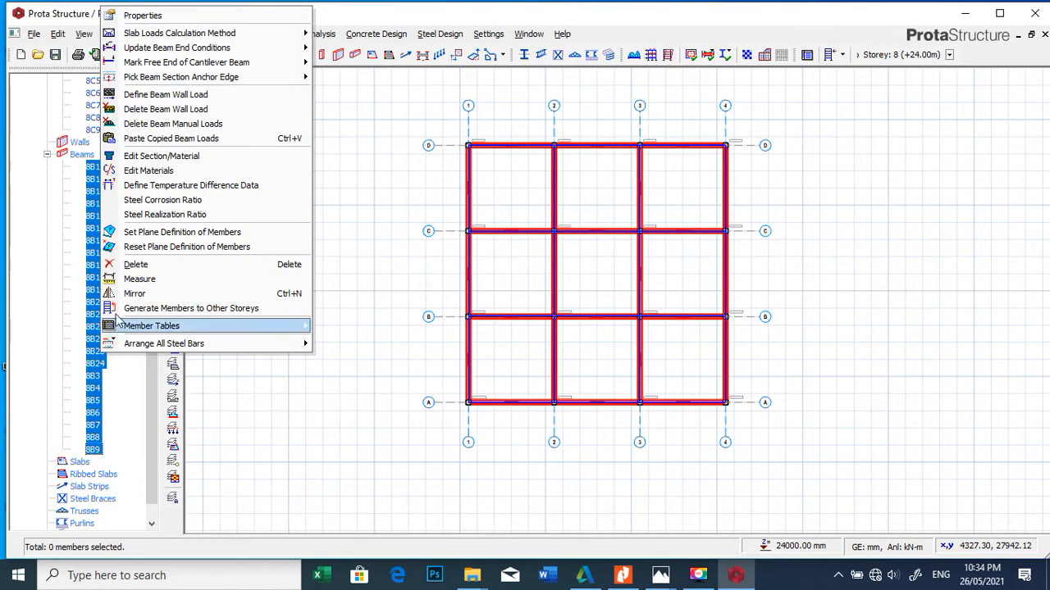
left_click(175, 157)
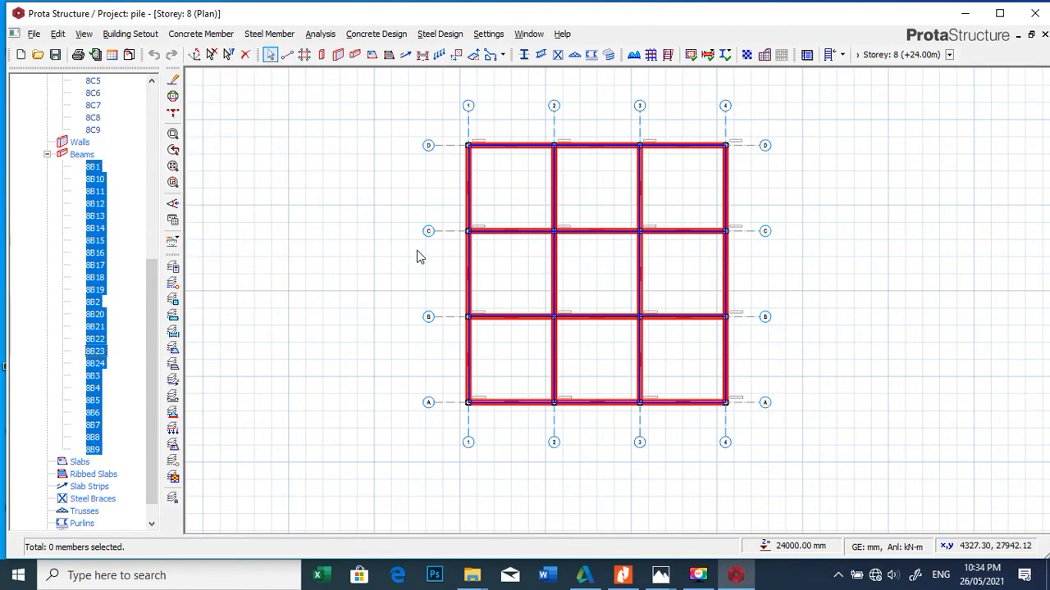
left_click(527, 133)
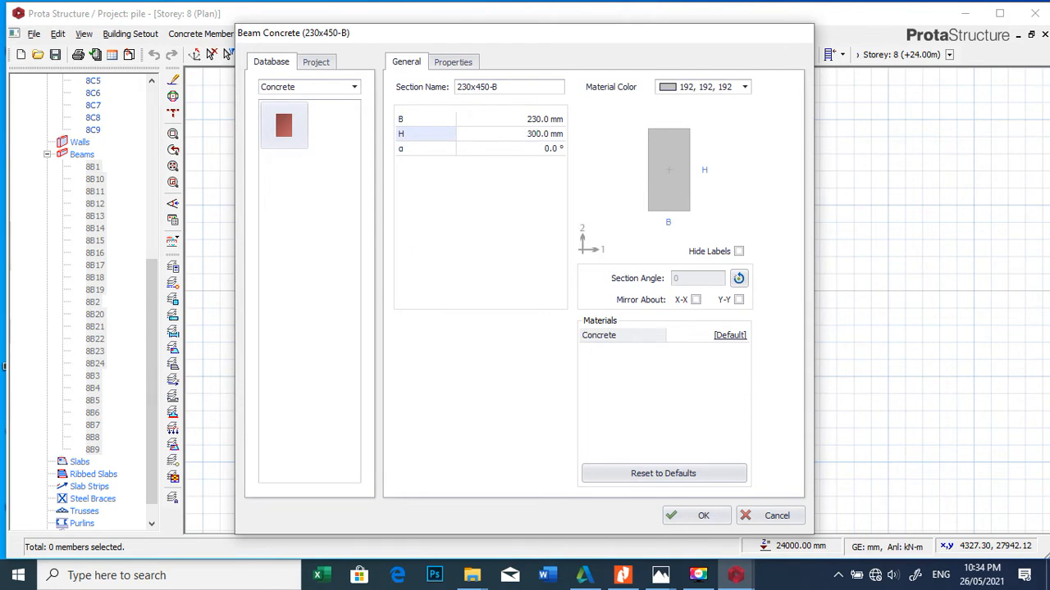
left_click(691, 517)
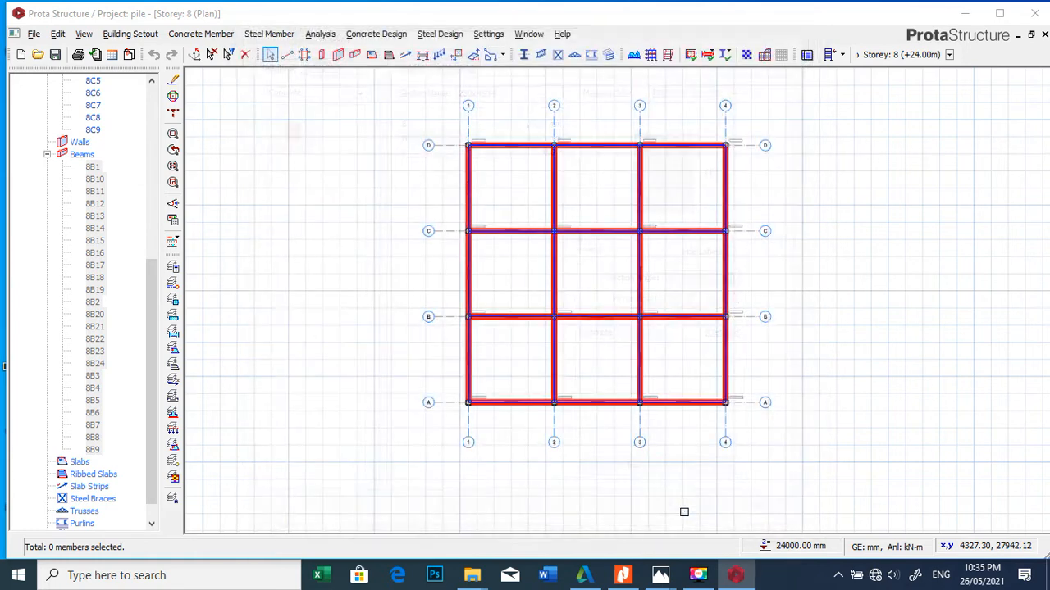
scroll(641, 225, "up", 1)
scroll(713, 238, "up", 5)
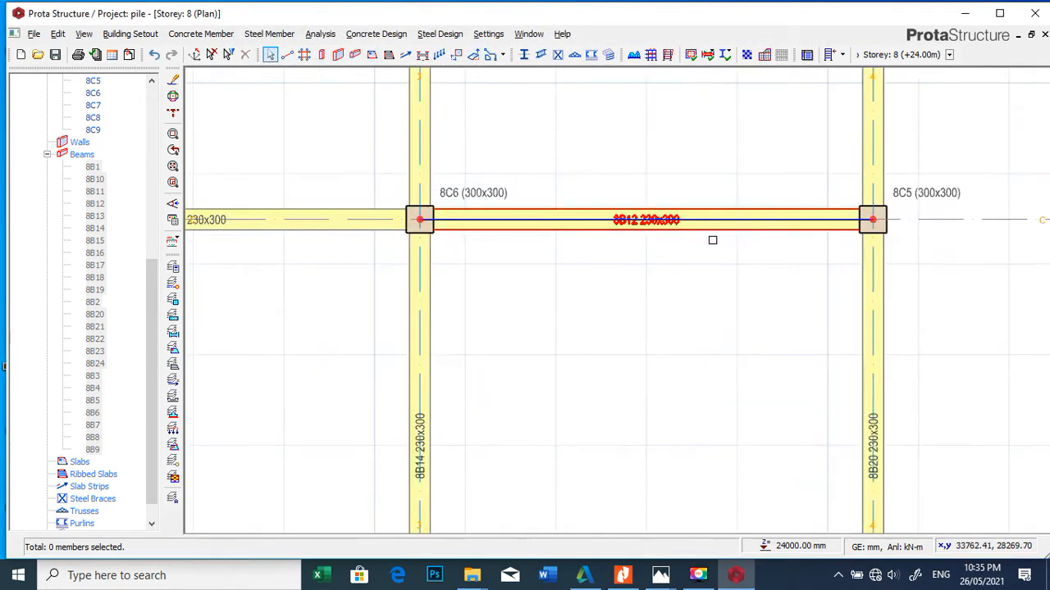
Step: Define a wall load on Storey 8 beam 8B1 with unit weight 1 kN/m2, height 1 m and thickness 0.23 m
scroll(611, 223, "up", 3)
scroll(731, 222, "up", 1)
scroll(667, 206, "down", 8)
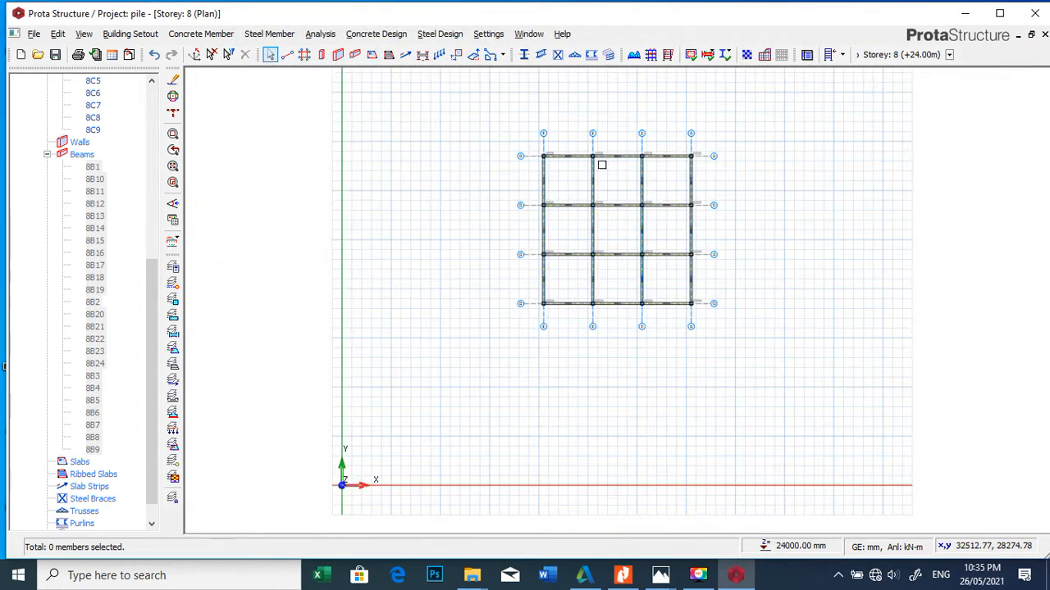
scroll(487, 156, "up", 5)
scroll(487, 156, "up", 5)
left_click(549, 161)
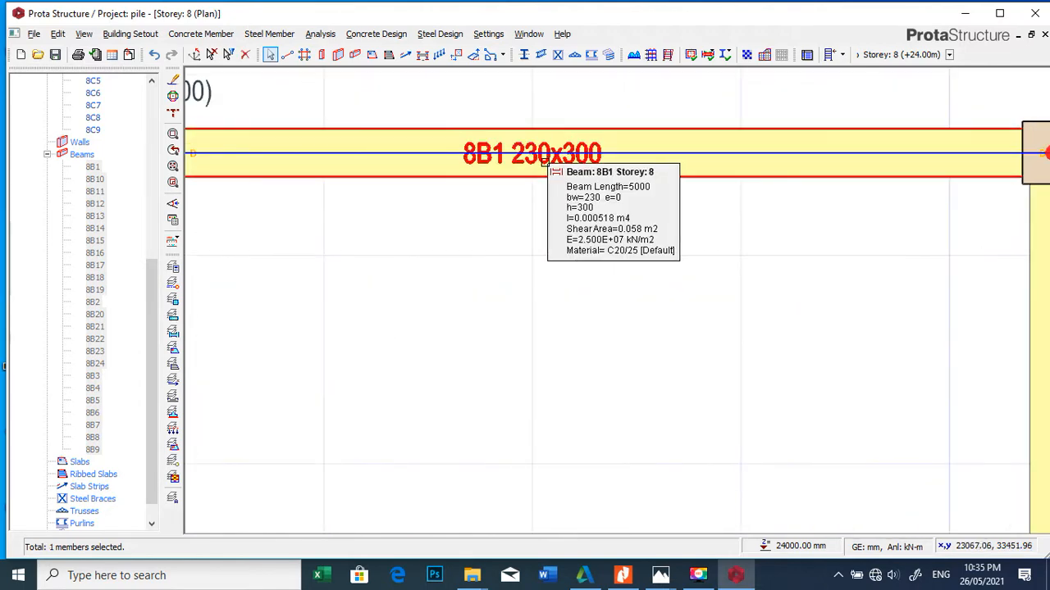
right_click(551, 163)
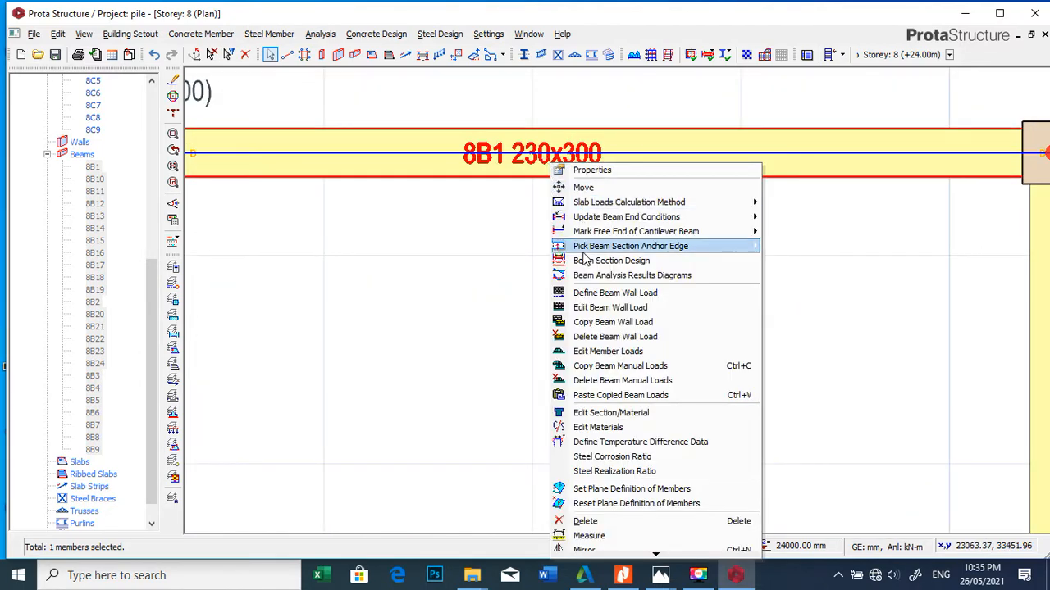
left_click(604, 307)
left_click(654, 381)
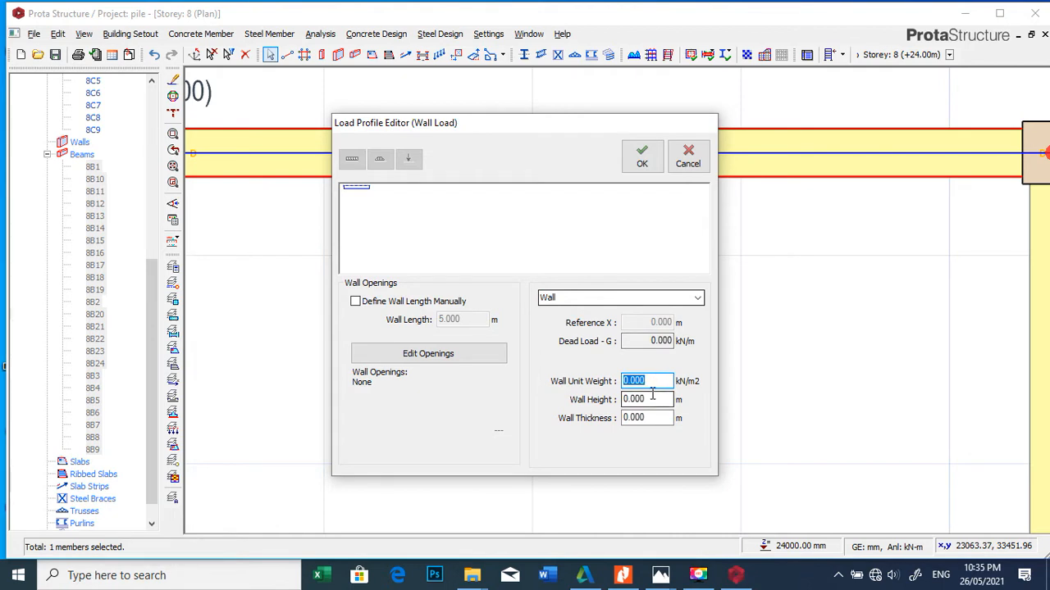
type("1")
left_click(652, 398)
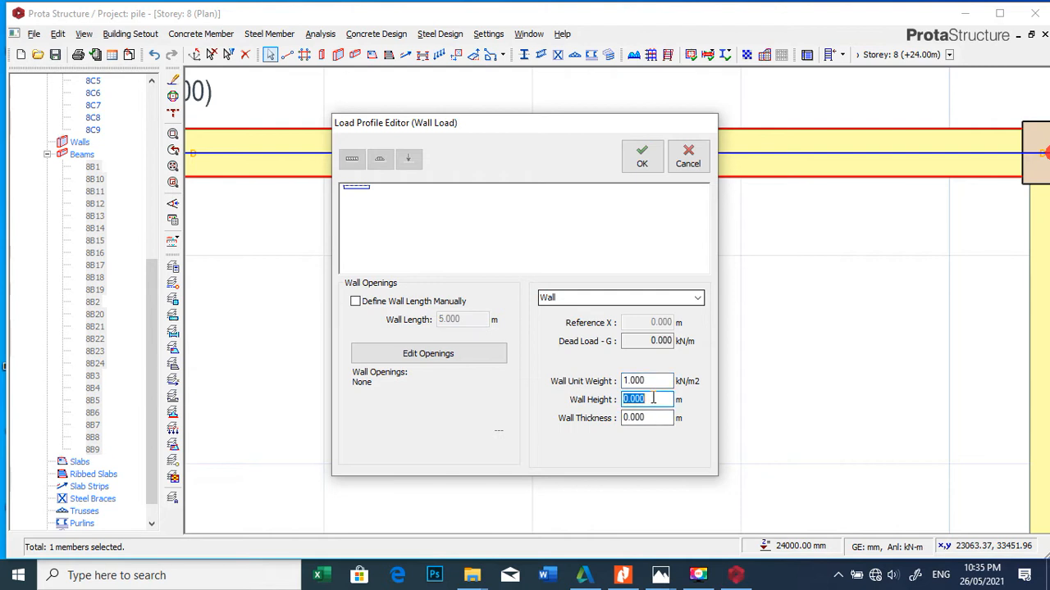
type("1")
left_click(668, 420)
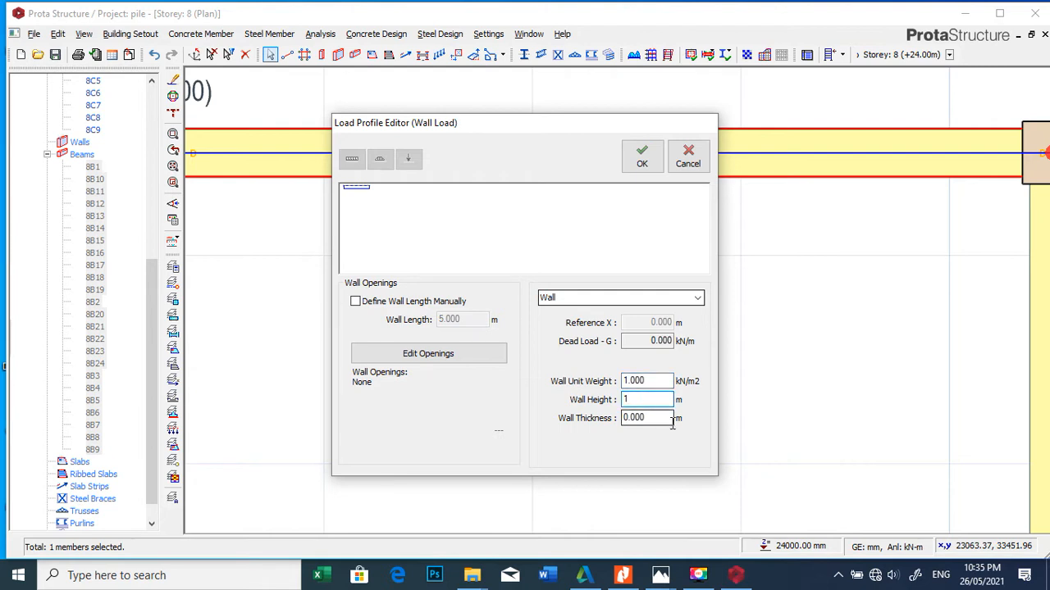
key("BackSpace")
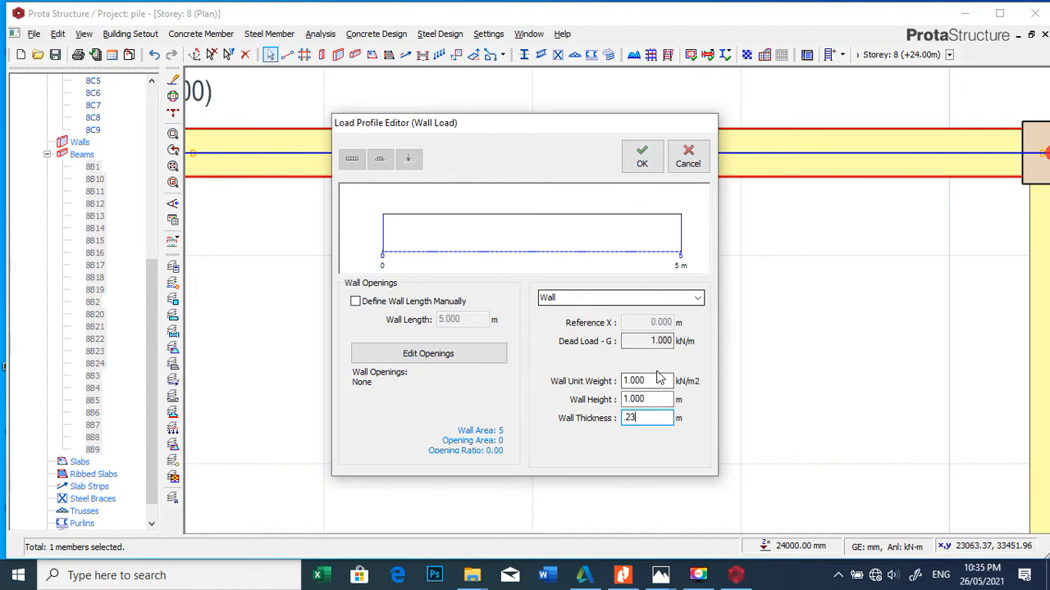
left_click(642, 161)
Step: Copy the wall load of beam 8B1 and paste it onto all Storey 8 beams, replacing their existing wall loads
scroll(623, 164, "down", 3)
scroll(599, 164, "up", 2)
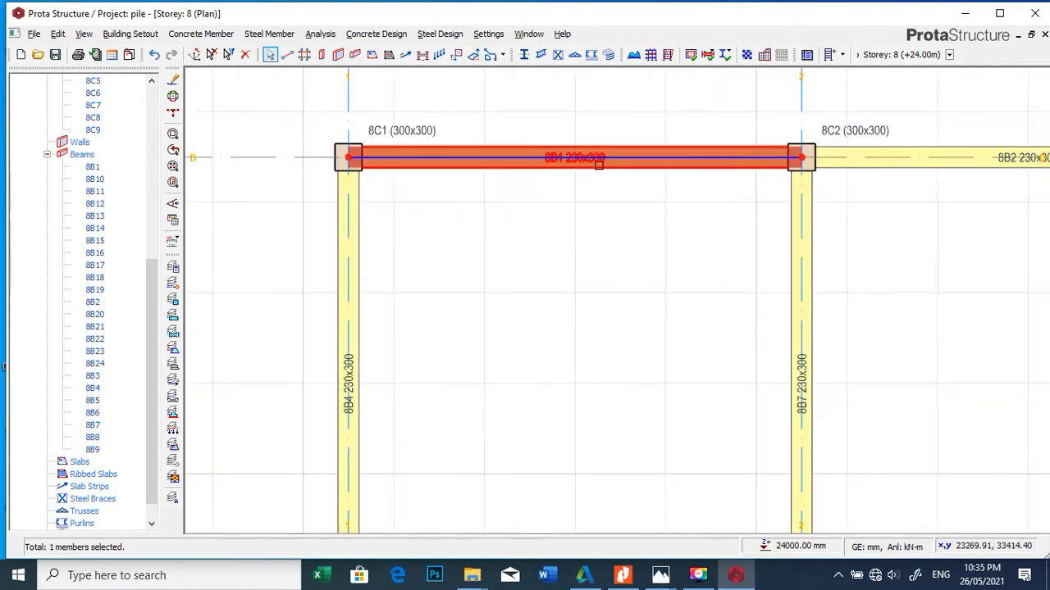
right_click(599, 163)
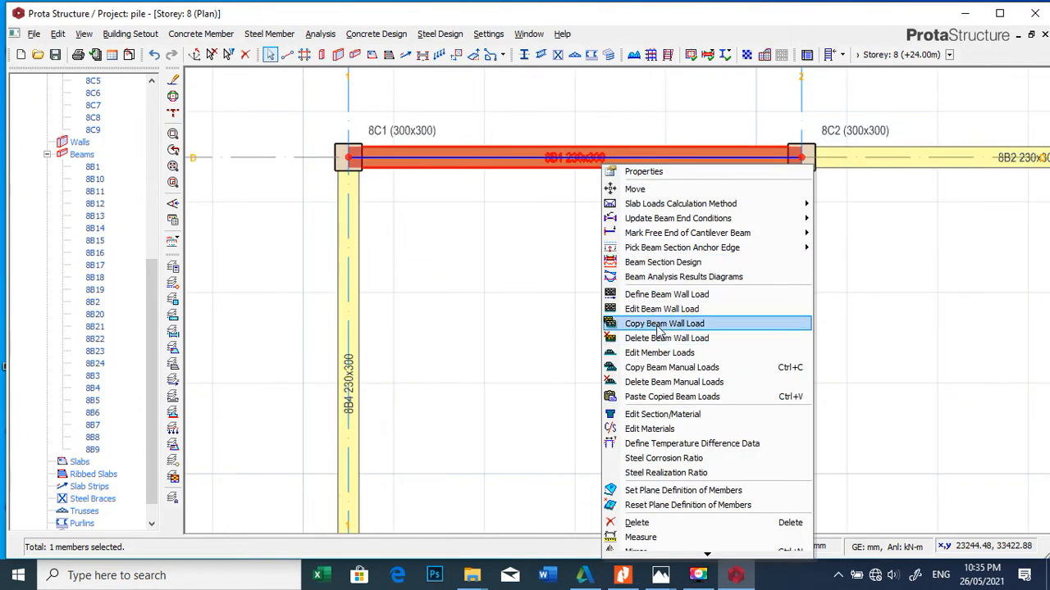
left_click(660, 324)
scroll(394, 172, "down", 3)
left_click_drag(359, 131, 703, 452)
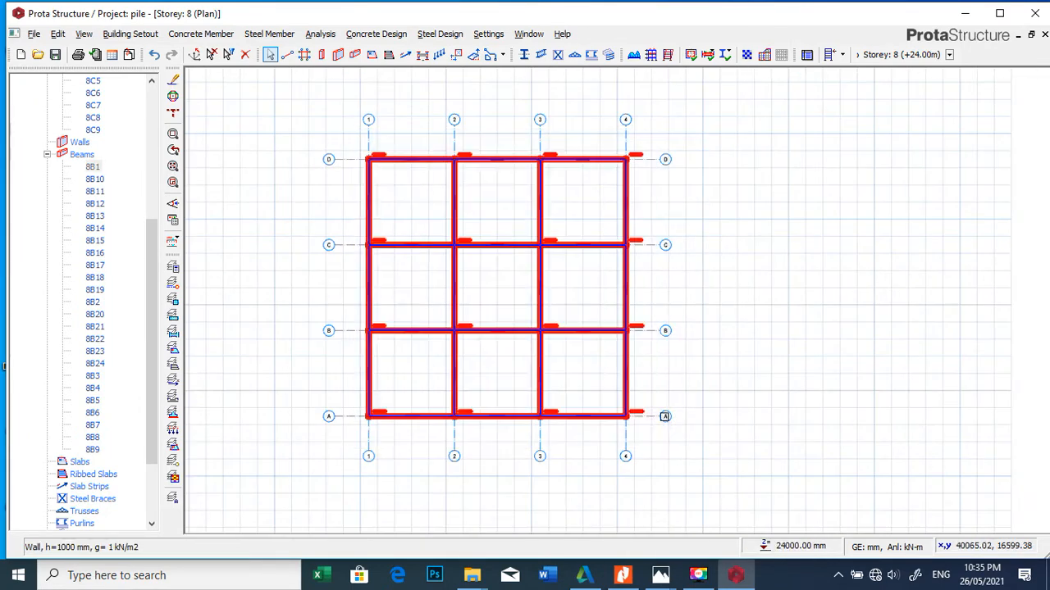
right_click(547, 303)
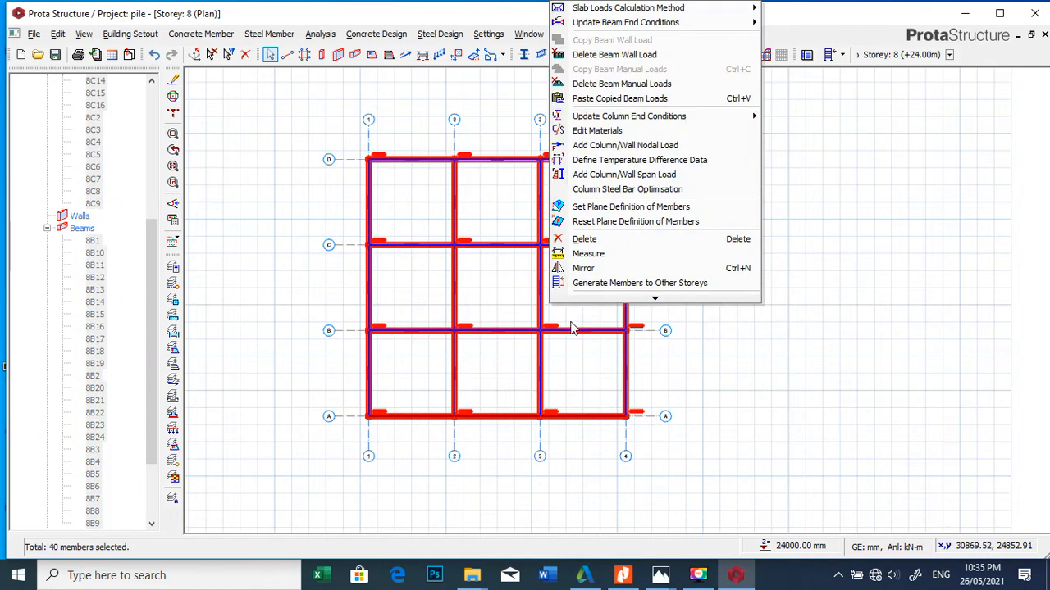
left_click(611, 100)
left_click(579, 338)
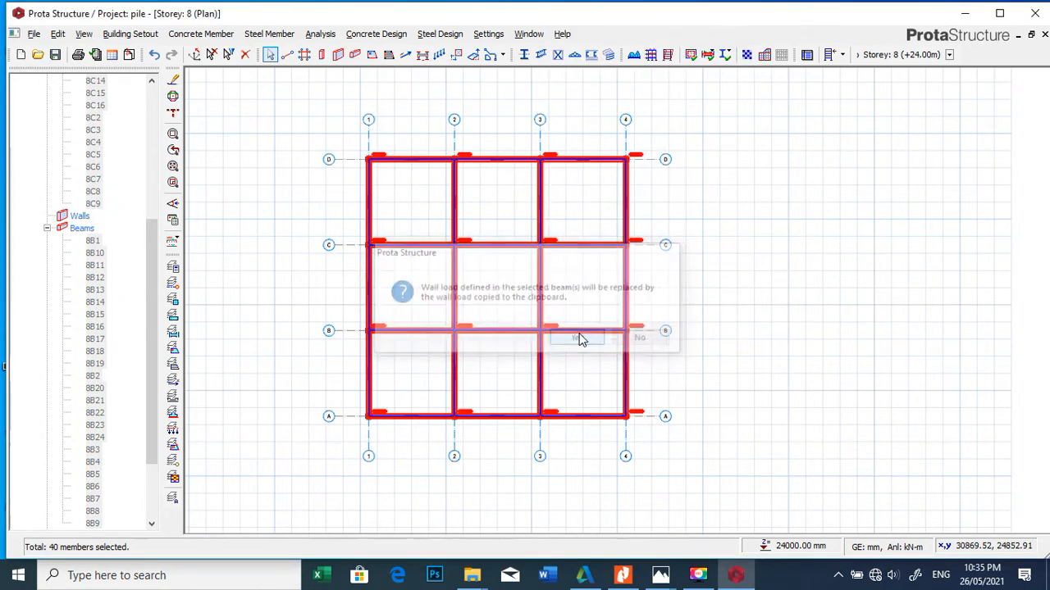
Step: Open a 3D view of the building and examine the beams and wall loads on the roof and lower storeys
scroll(593, 246, "up", 5)
scroll(594, 245, "down", 5)
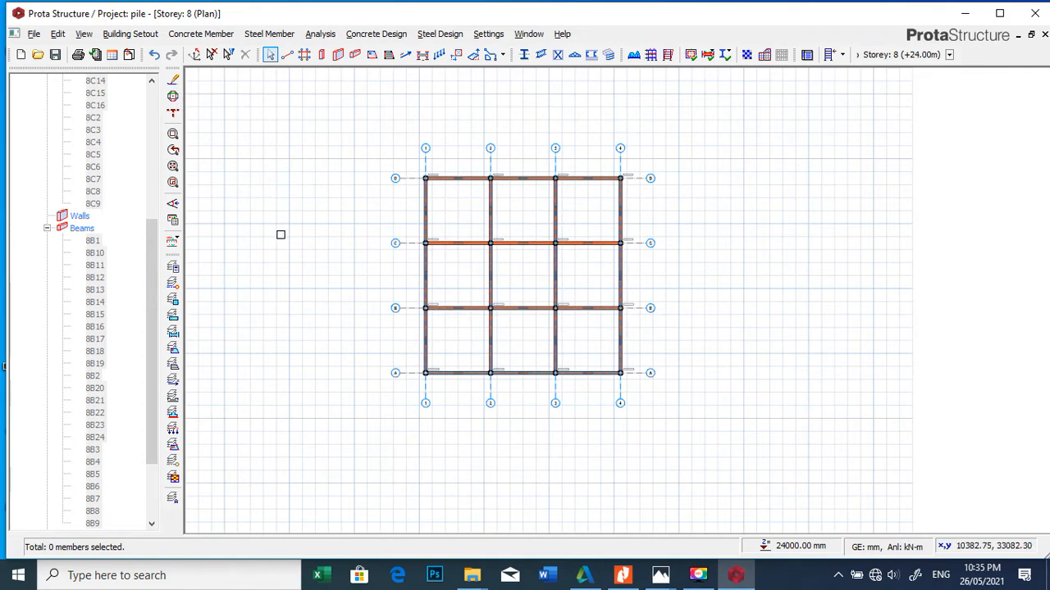
scroll(223, 298, "down", 5)
scroll(251, 267, "up", 6)
scroll(402, 237, "down", 3)
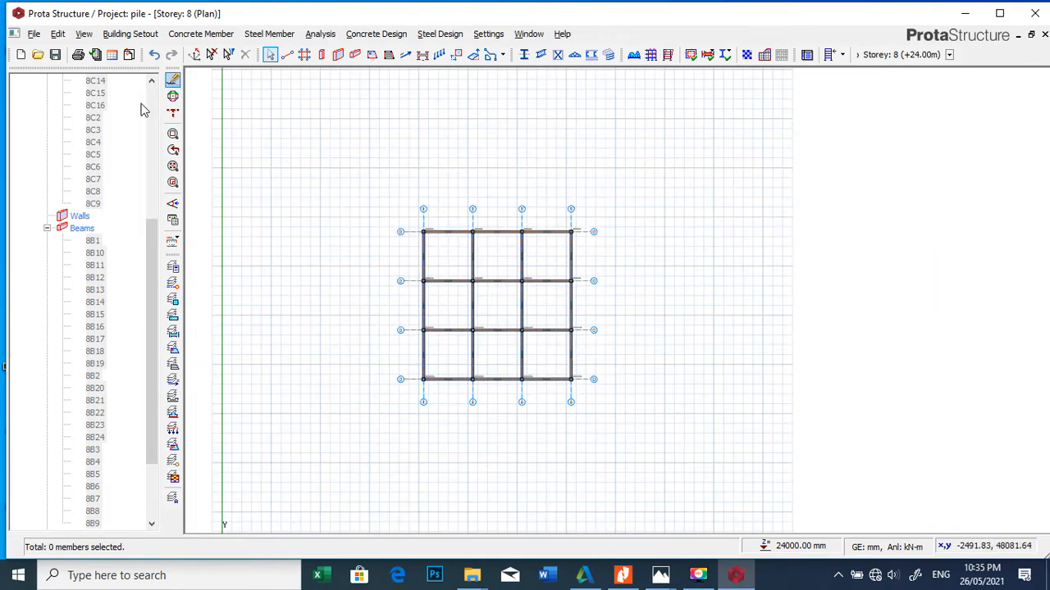
scroll(102, 135, "up", 7)
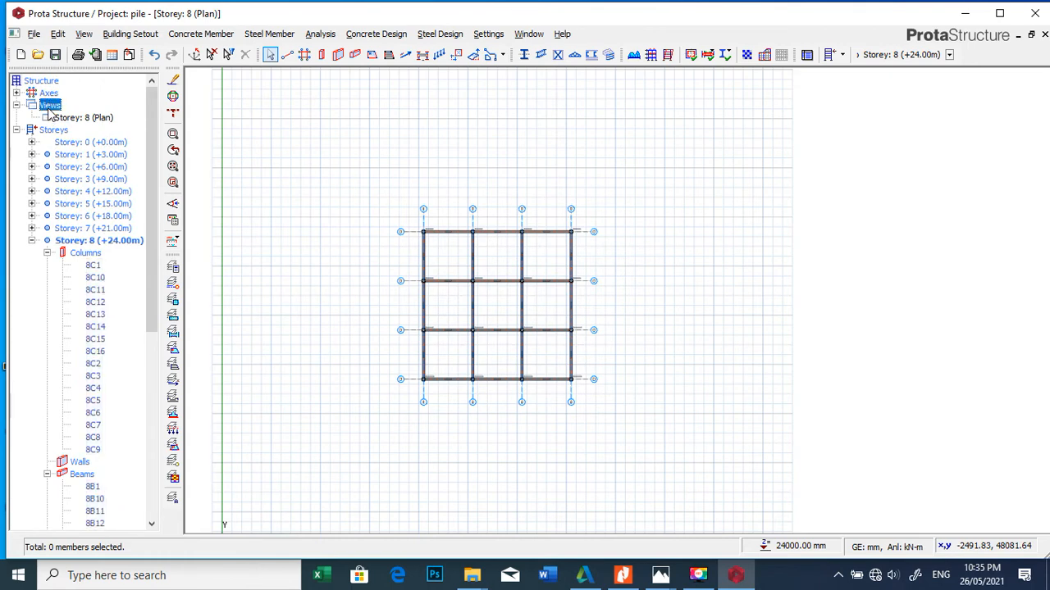
right_click(49, 105)
left_click(70, 135)
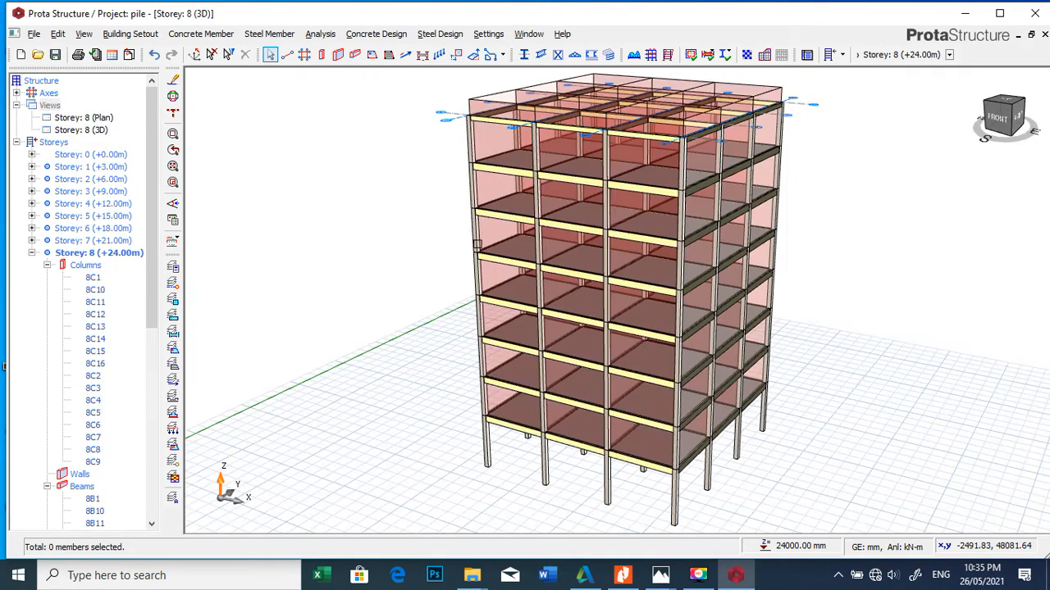
scroll(531, 405, "down", 4)
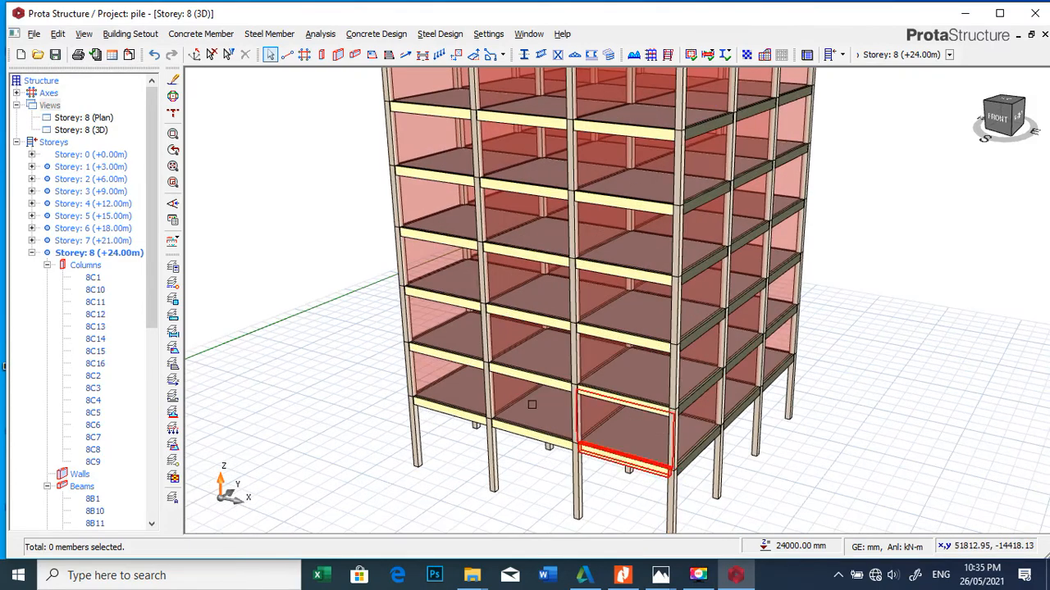
scroll(562, 215, "up", 8)
scroll(396, 294, "down", 5)
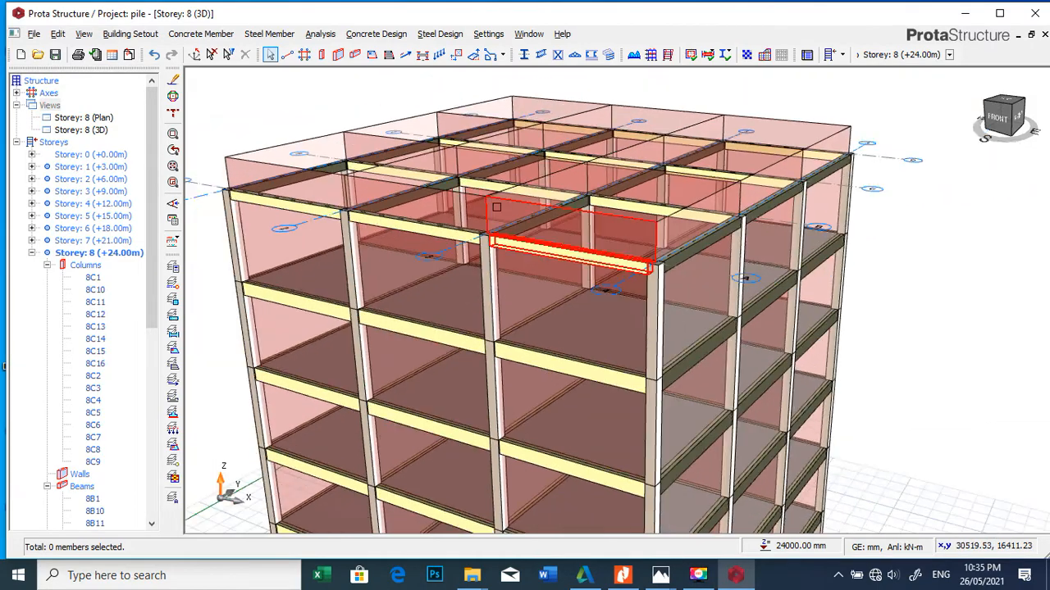
scroll(566, 185, "up", 5)
scroll(566, 230, "down", 5)
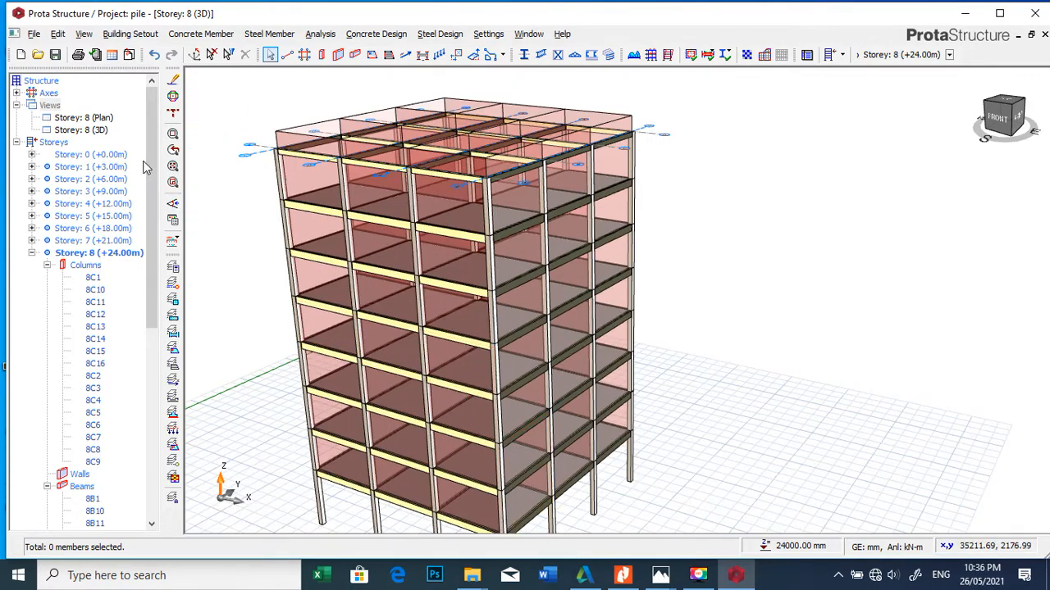
Step: Switch from the 3D view back to the Storey 8 plan view
right_click(51, 105)
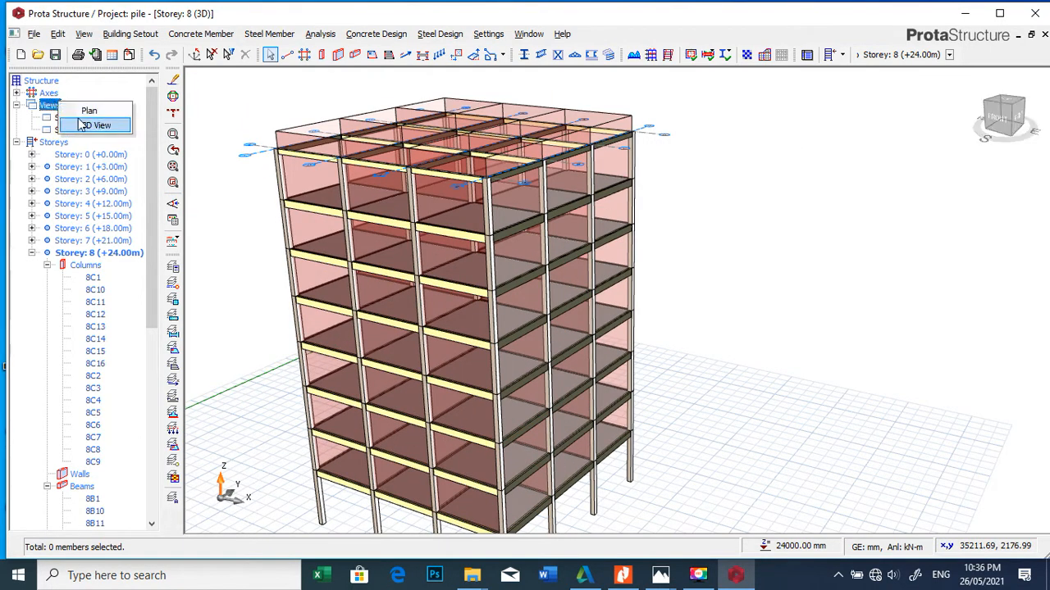
left_click(92, 110)
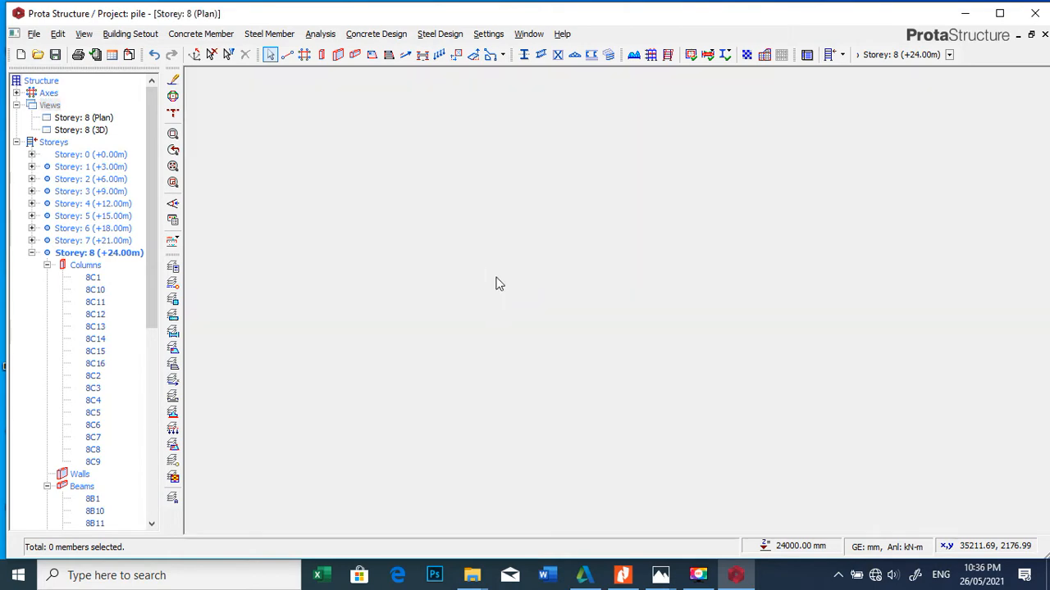
scroll(663, 229, "up", 2)
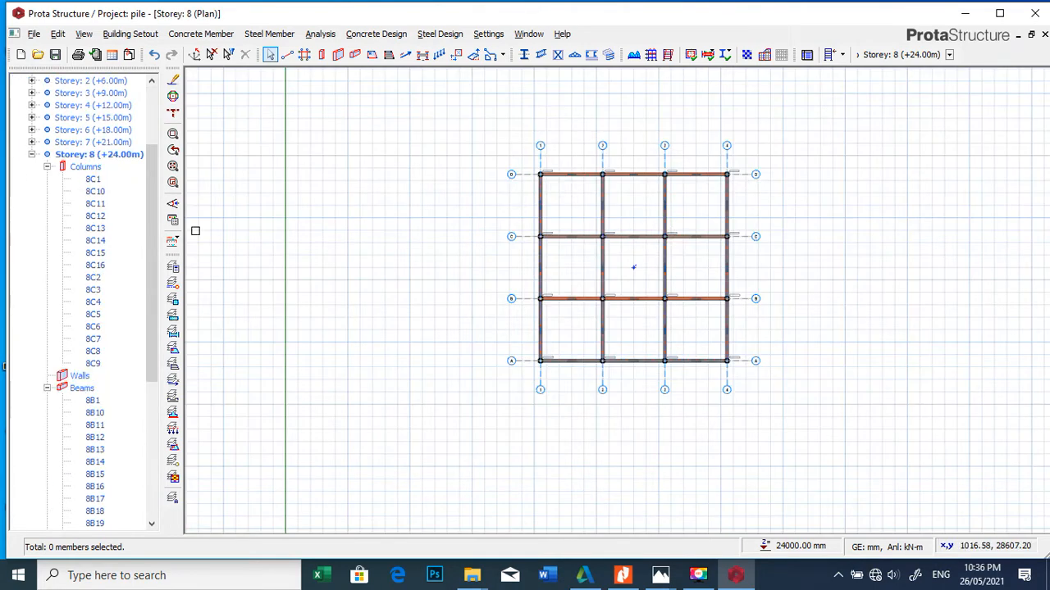
Step: Generate the load combinations automatically for the building analysis, including the unfactored G+Q combination, and close the analysis settings
left_click(320, 34)
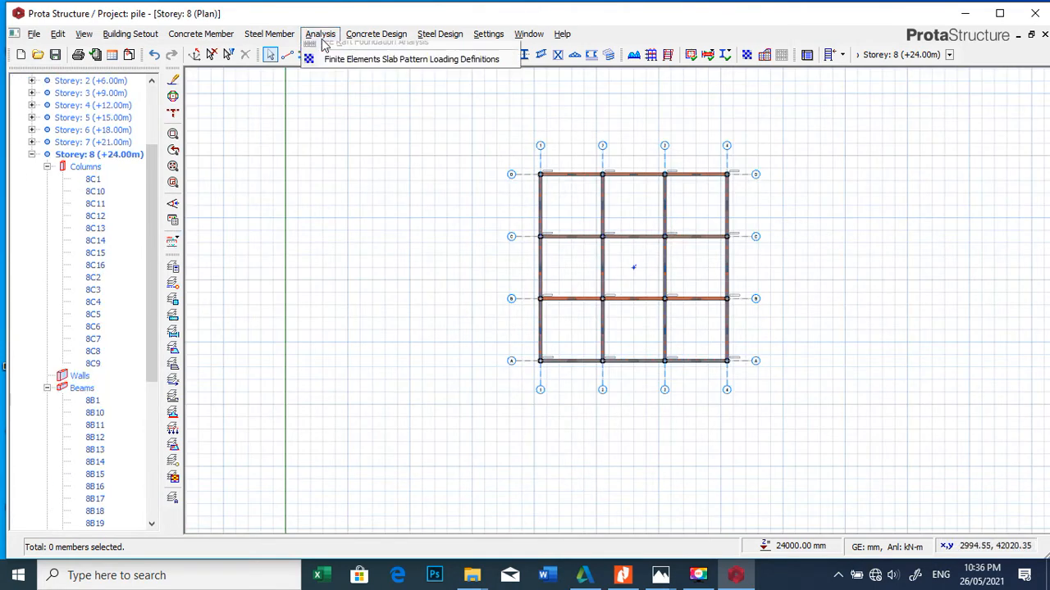
left_click(355, 67)
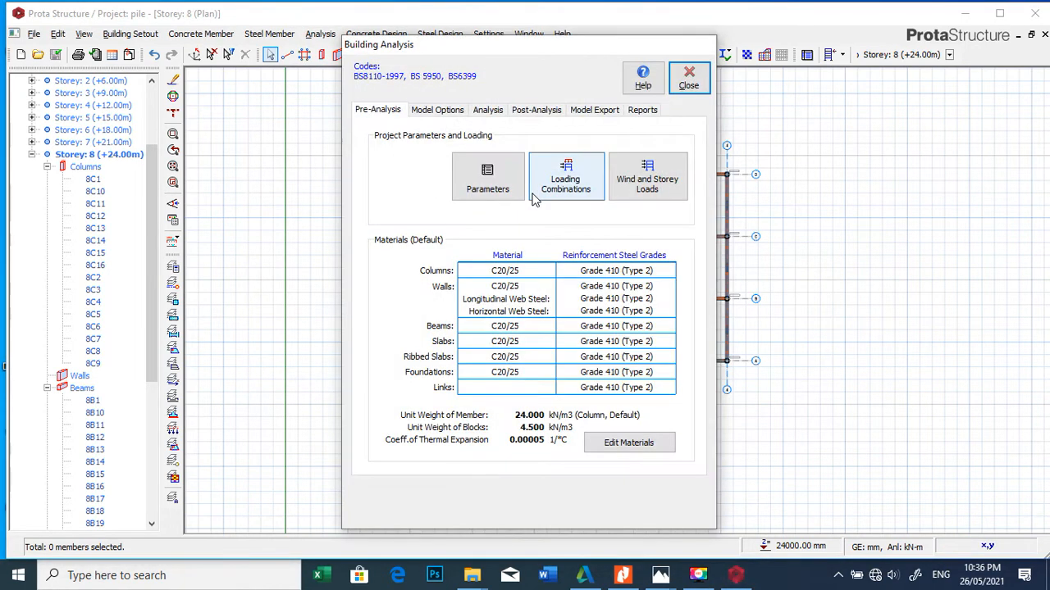
left_click(564, 190)
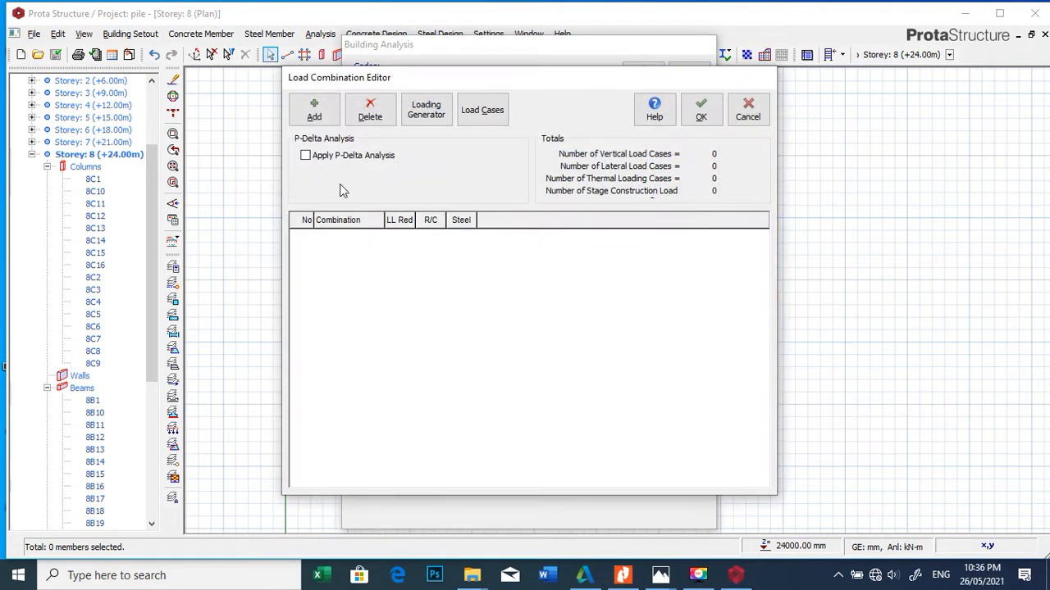
left_click(435, 108)
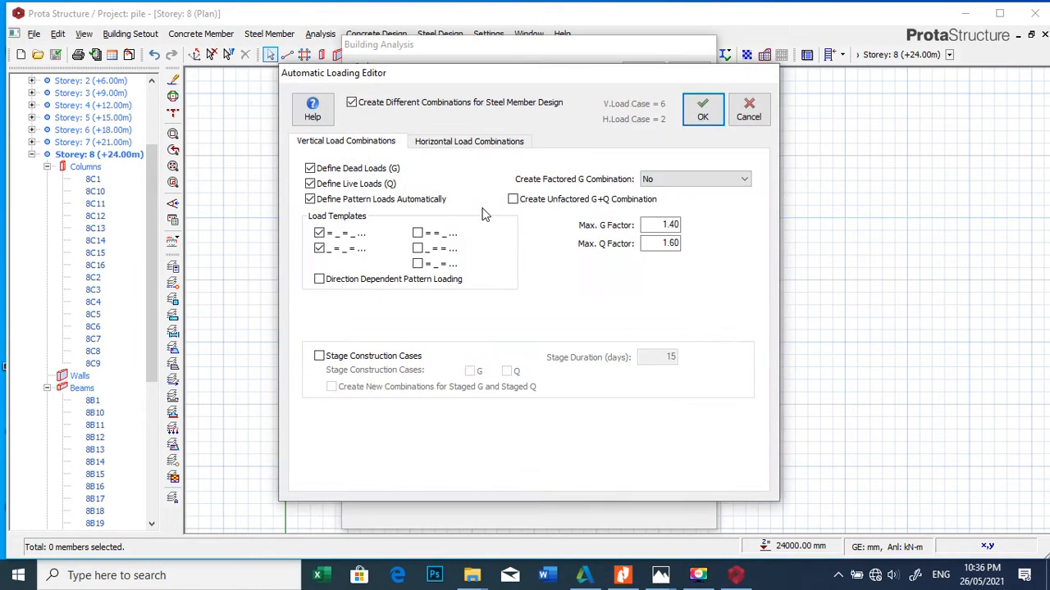
left_click(572, 203)
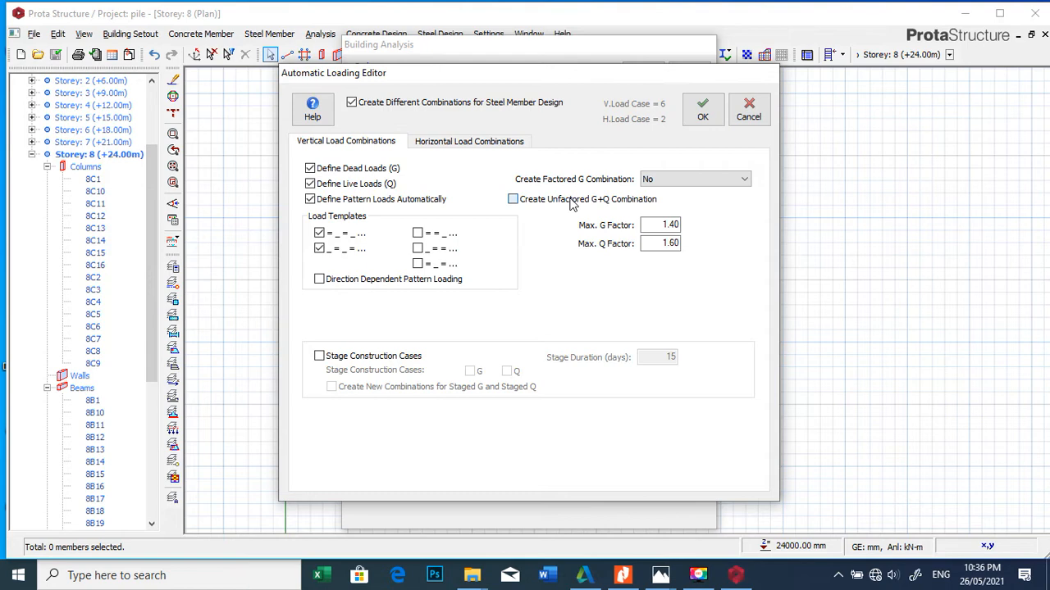
left_click(701, 113)
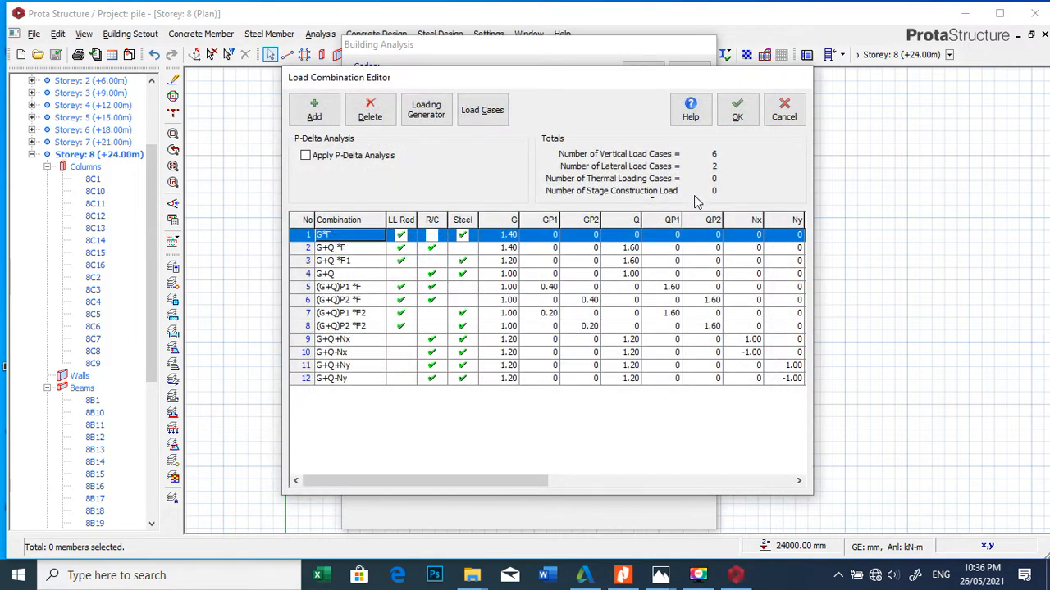
left_click(737, 109)
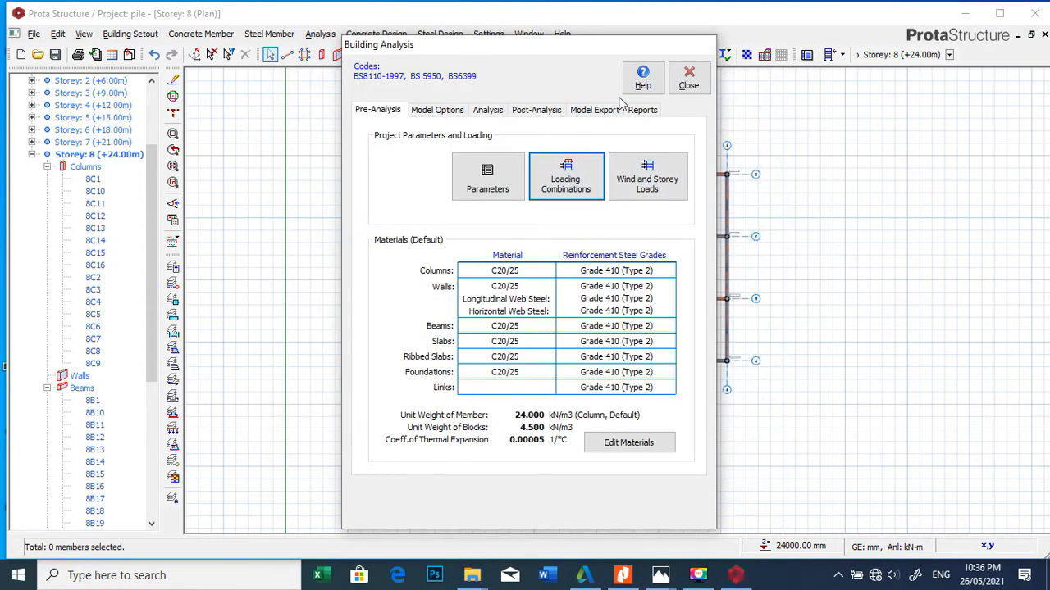
left_click(689, 78)
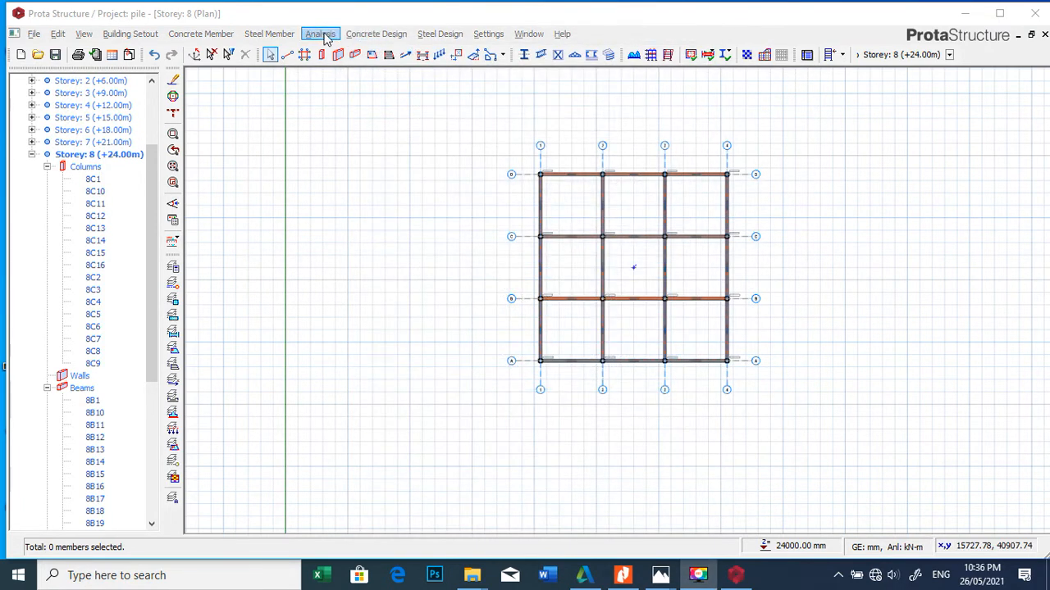
Step: Run the batch FE load decomposition for all storeys and apply the decomposed slab loads to all beams in the model
left_click(324, 34)
left_click(353, 51)
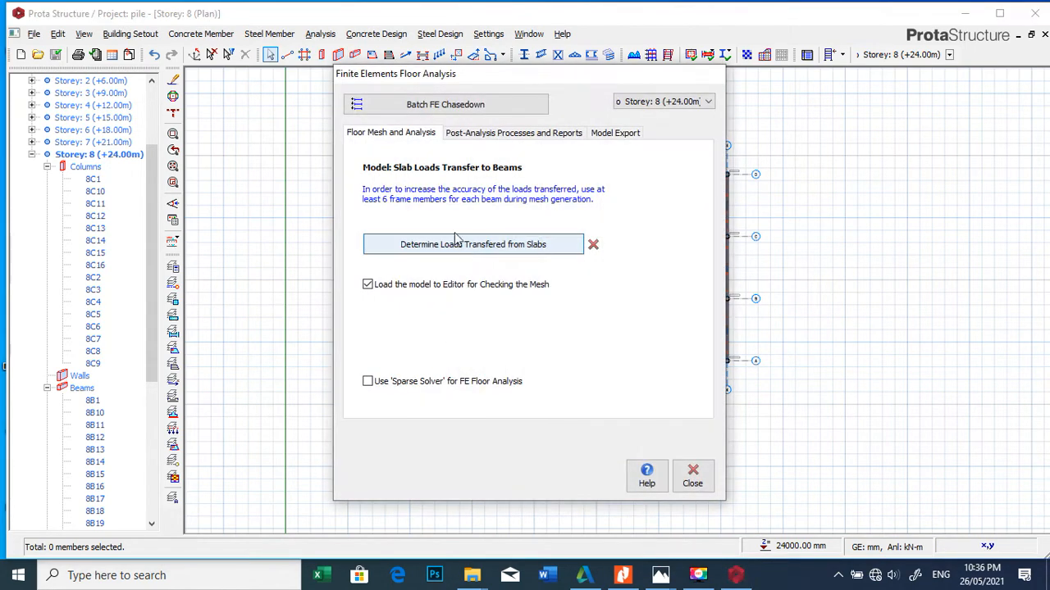
left_click(420, 105)
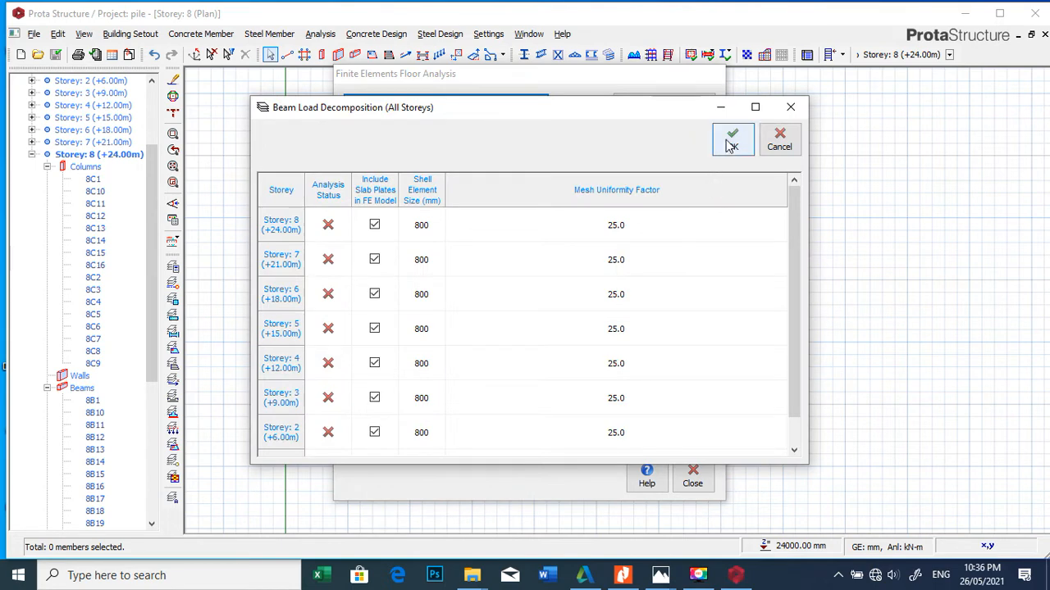
left_click(733, 138)
left_click(508, 380)
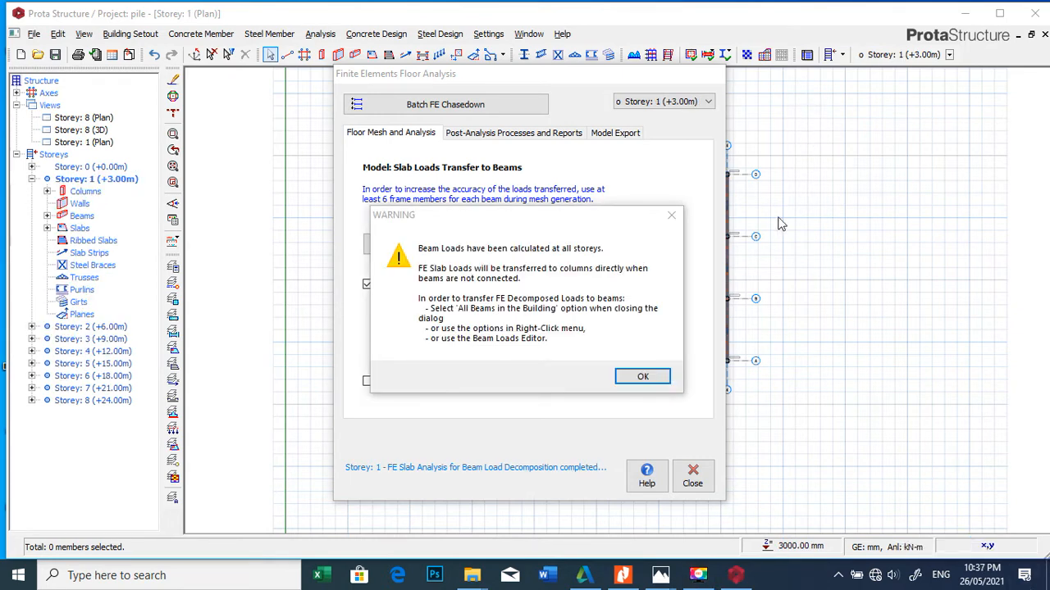
left_click(644, 375)
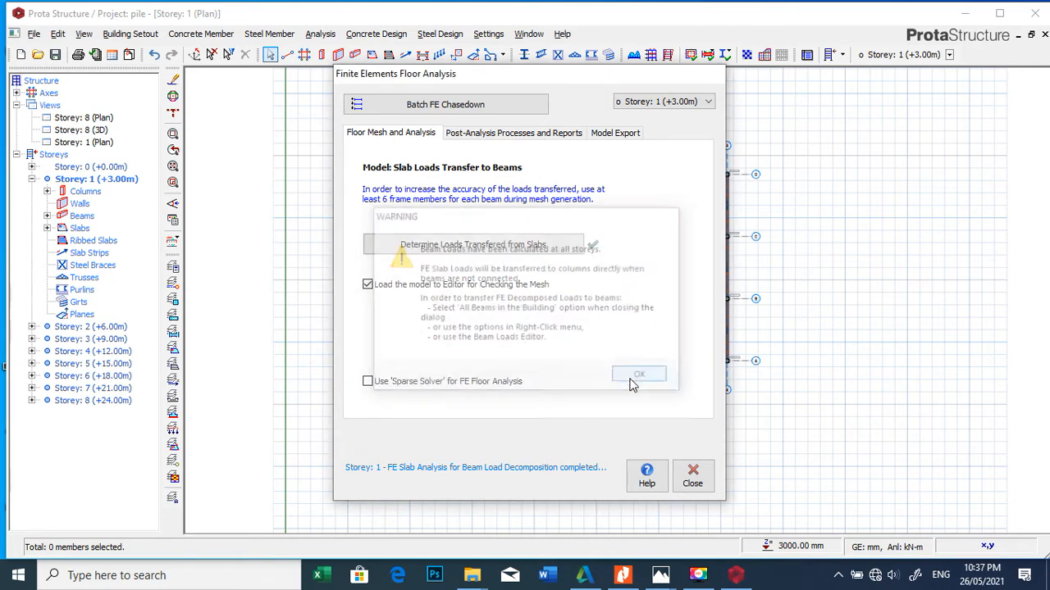
left_click(692, 474)
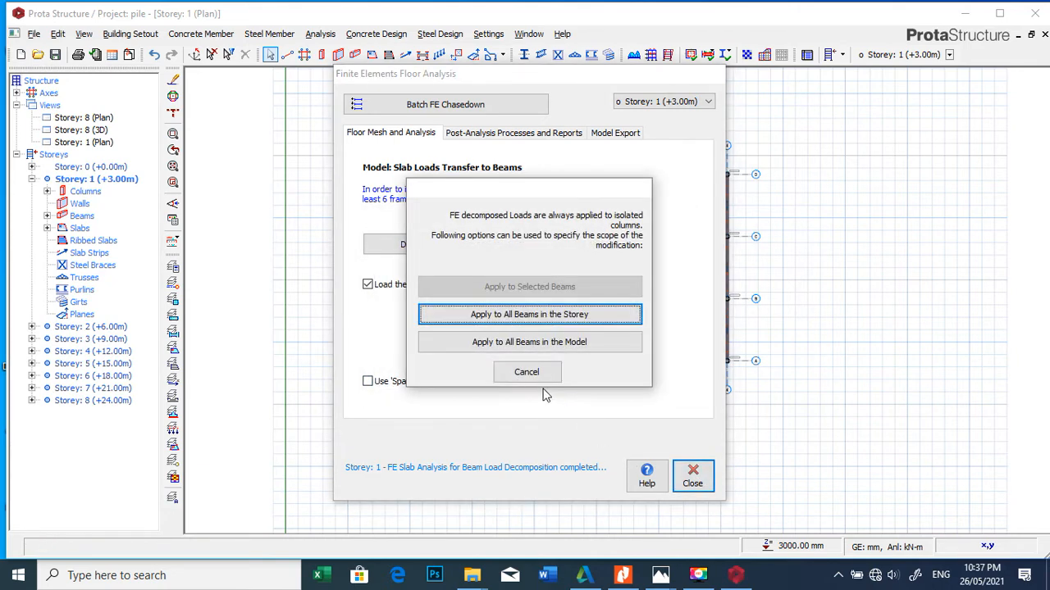
left_click(519, 344)
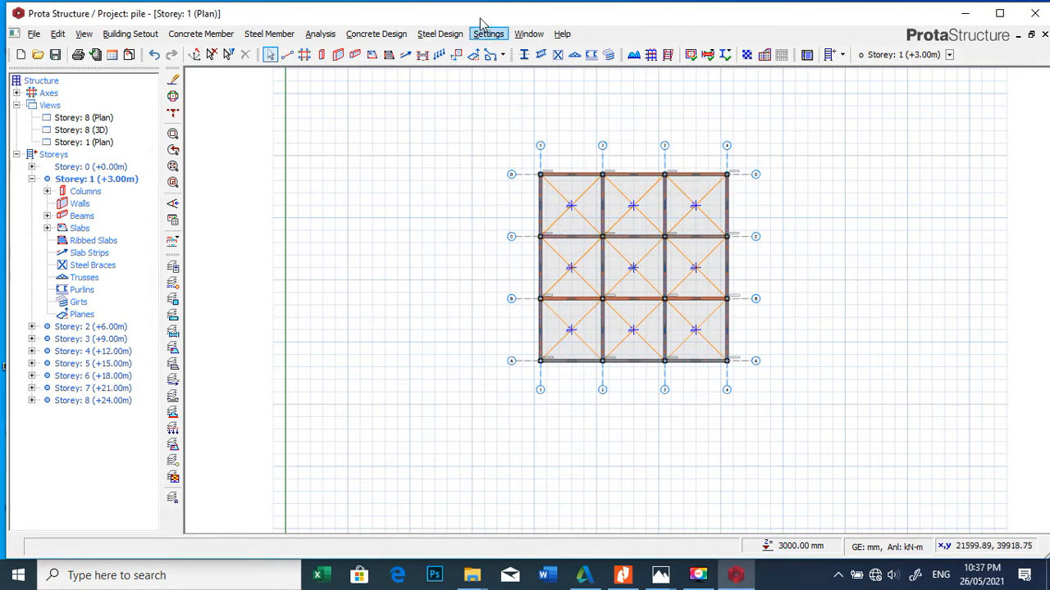
Step: Open the default materials for the building analysis and exclude the Y10 and Y13 bars from the concrete column rebar table
left_click(320, 33)
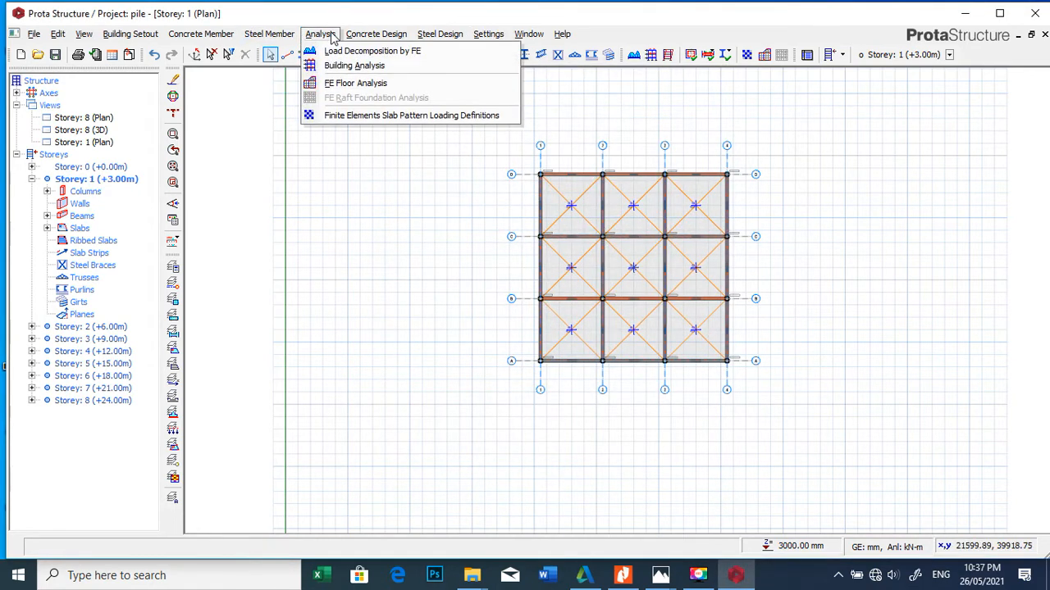
left_click(373, 70)
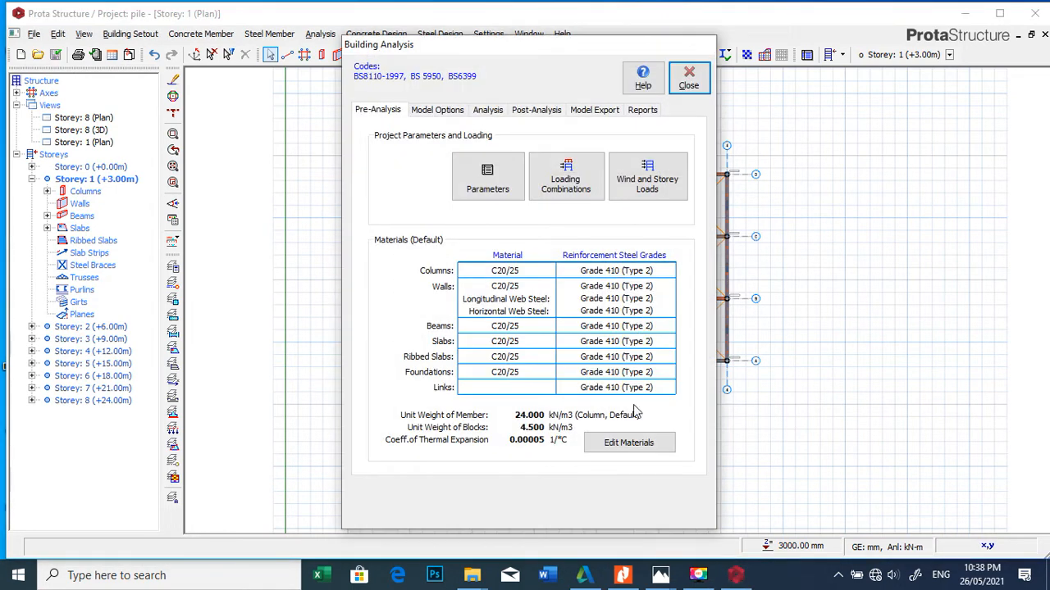
left_click(633, 447)
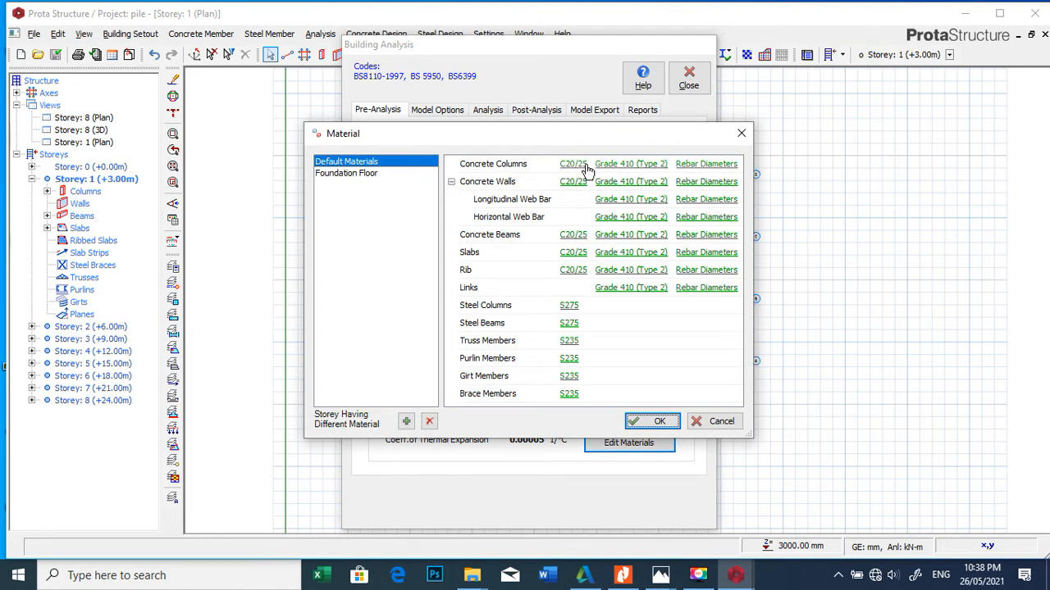
left_click(706, 166)
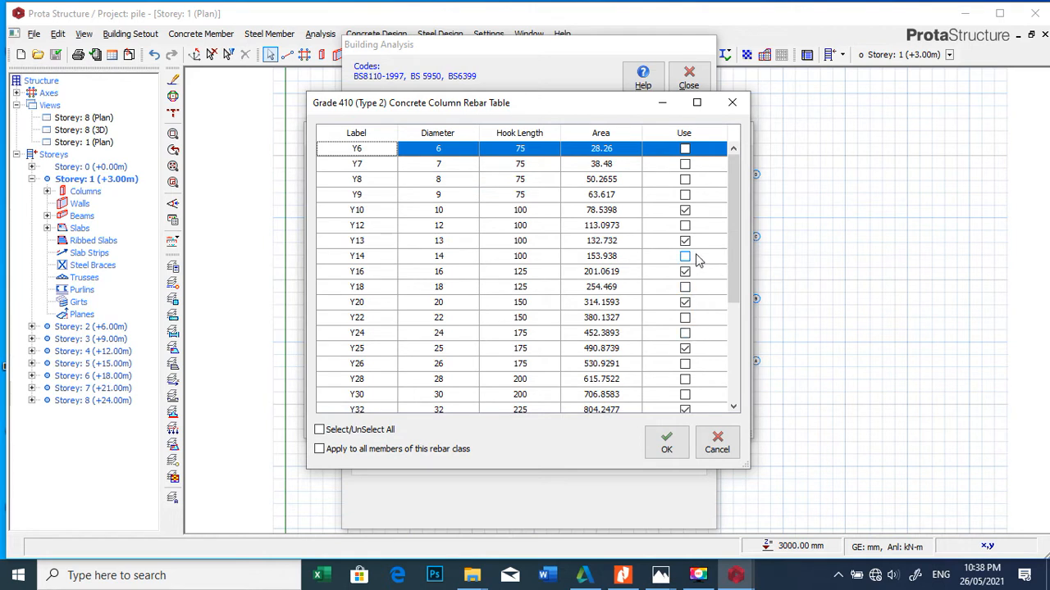
left_click(685, 210)
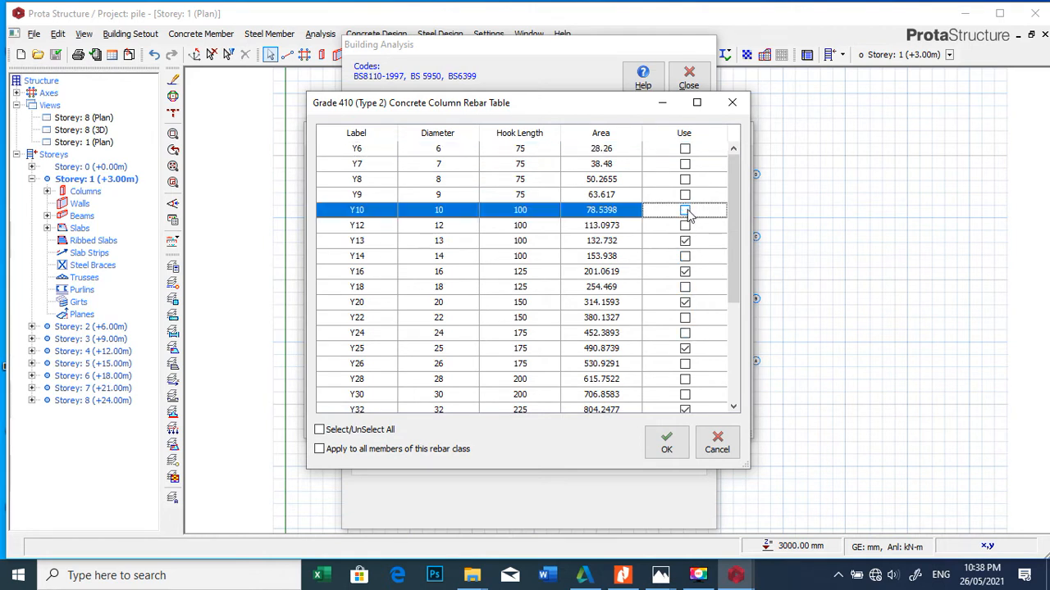
left_click(685, 242)
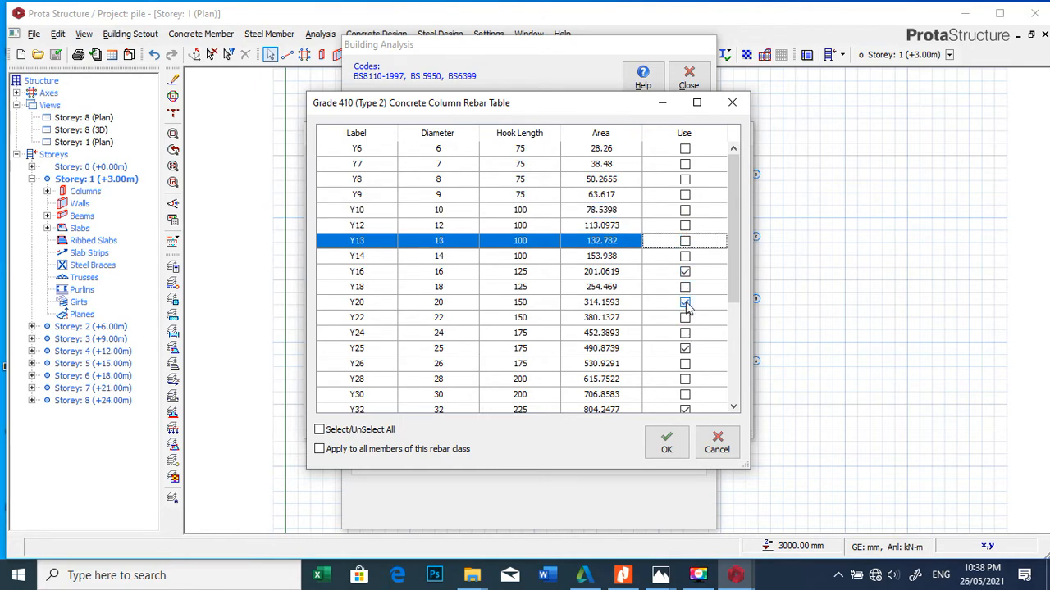
left_click(686, 407)
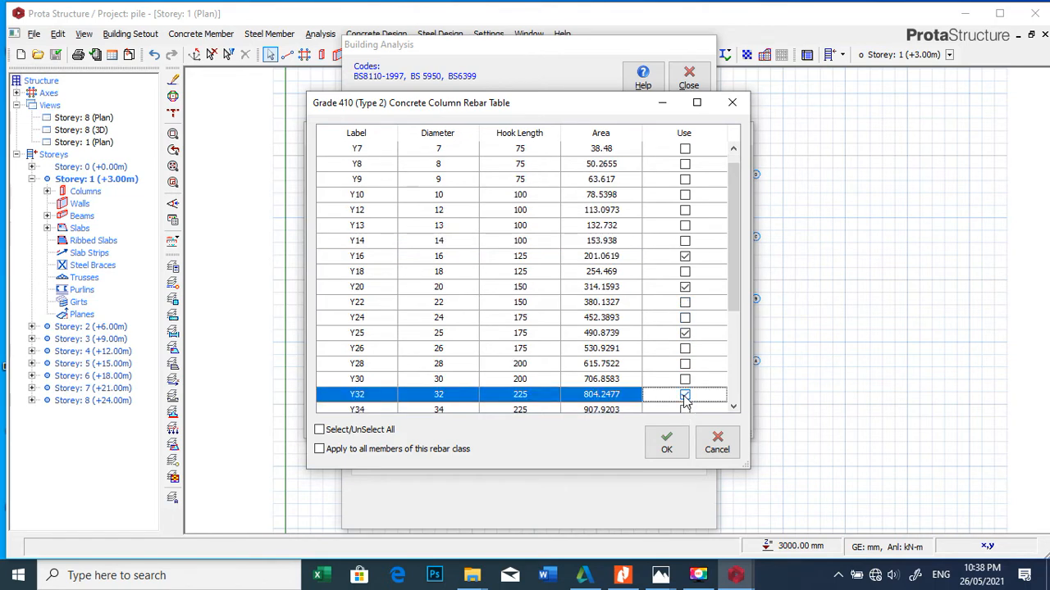
left_click(664, 443)
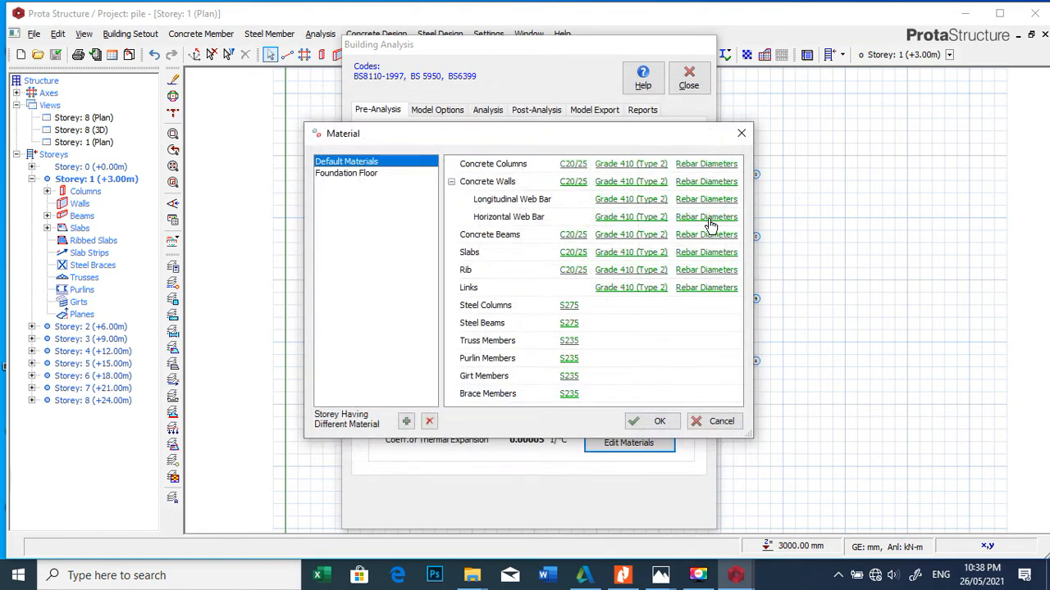
Step: Exclude the Y10 and Y13 bars from the concrete beam rebar table
left_click(708, 236)
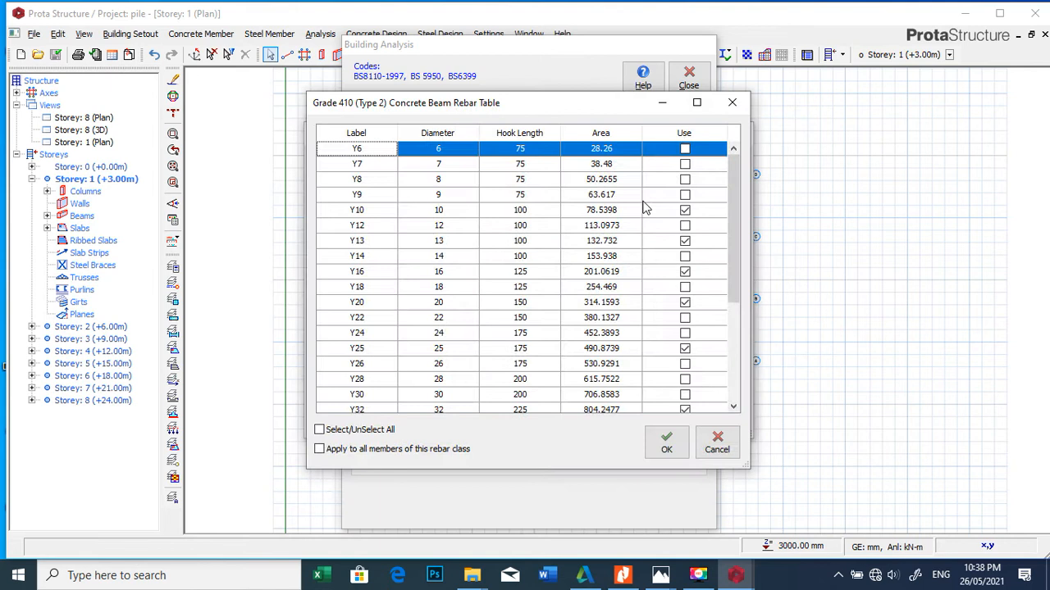
left_click(685, 211)
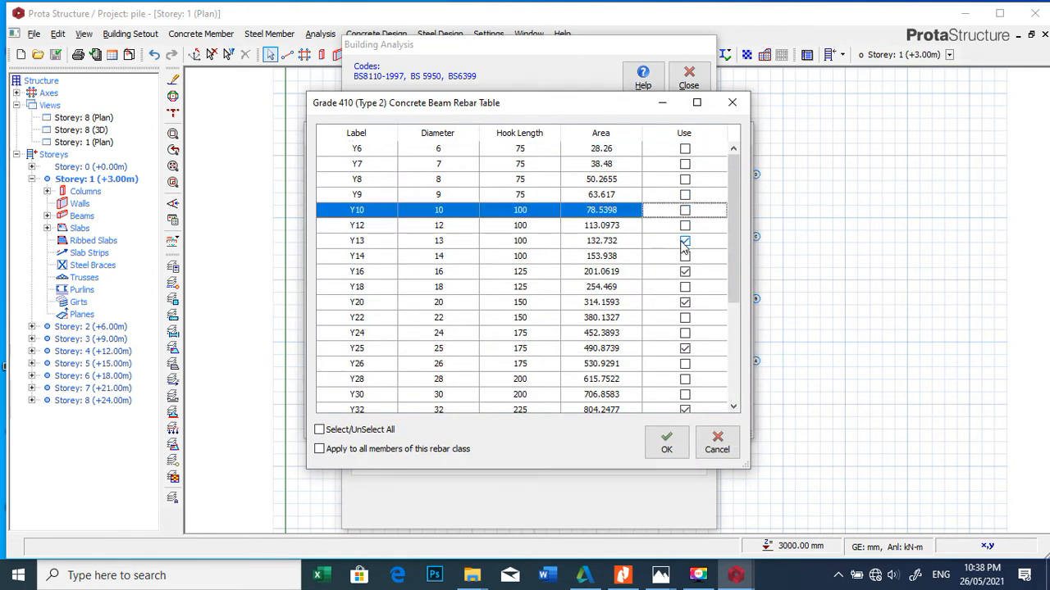
left_click(685, 242)
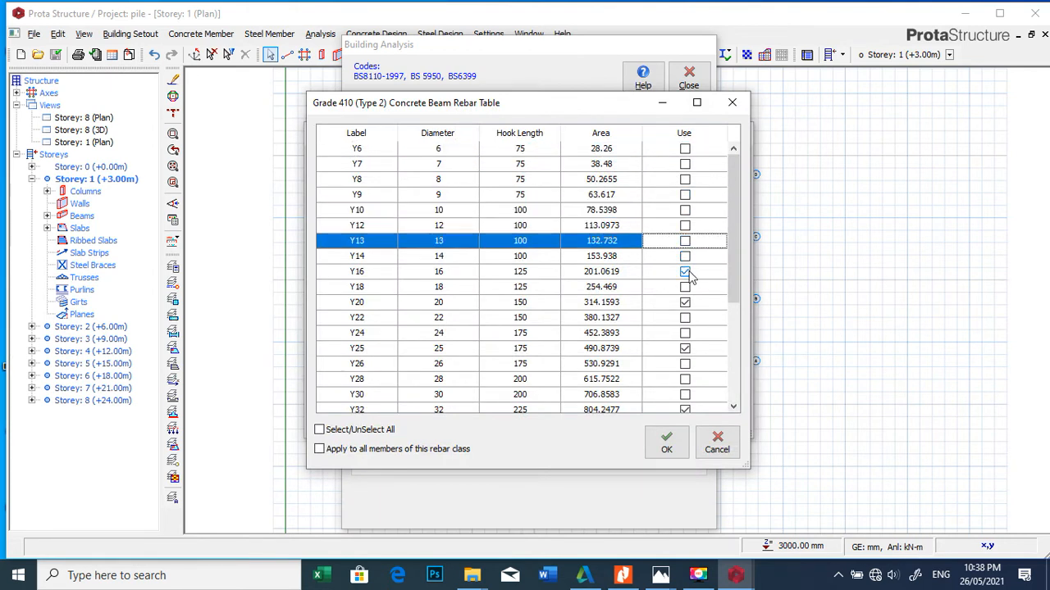
left_click(685, 410)
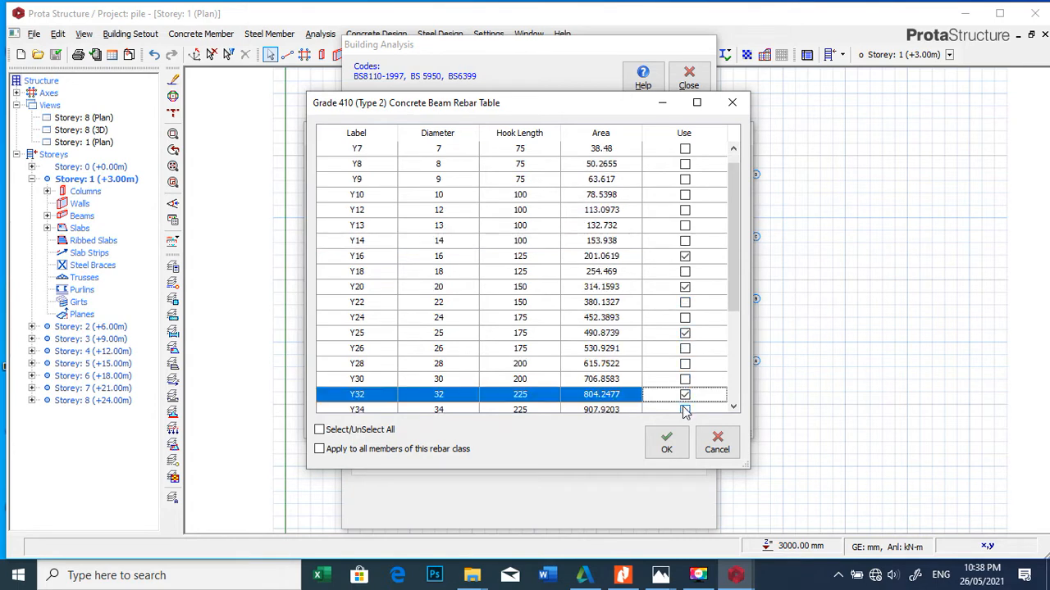
left_click(666, 442)
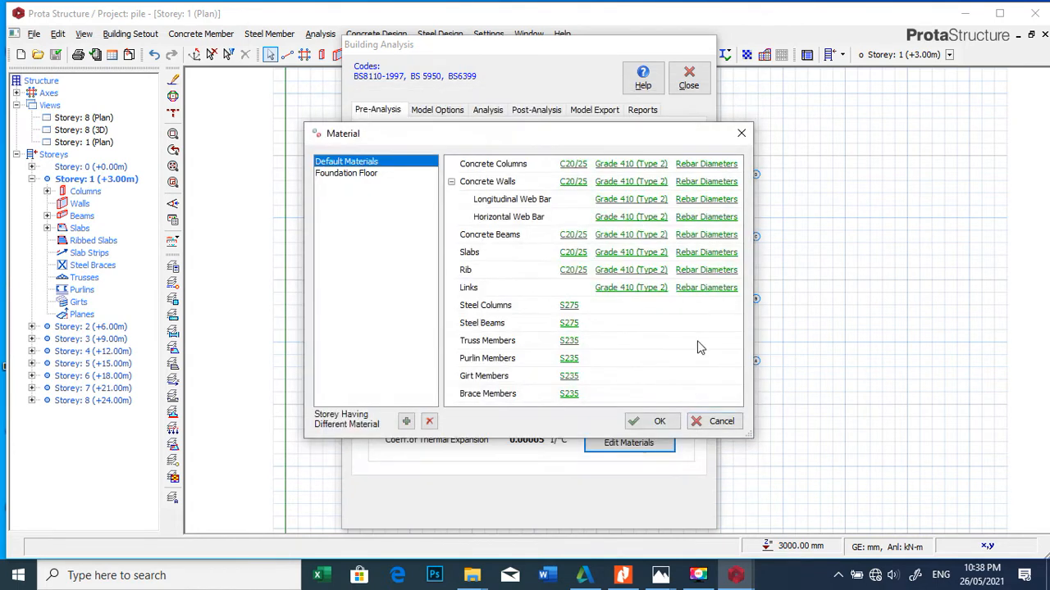
Step: Enable Y12 bars for the concrete slabs and exclude Y8, Y10, Y13, Y16, Y20 and Y25 from their rebar table
left_click(704, 253)
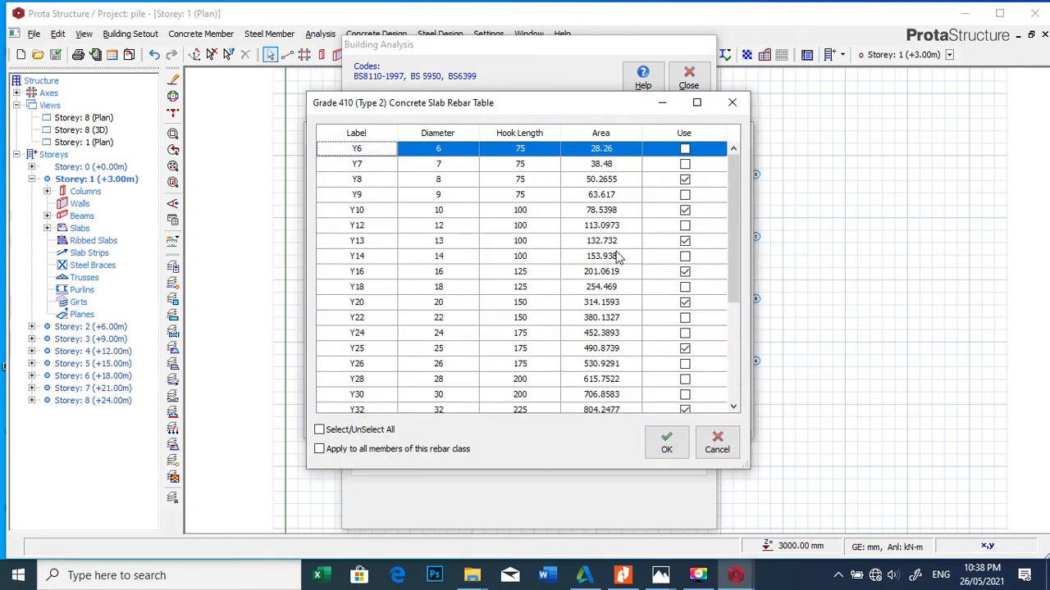
left_click(682, 180)
left_click(683, 210)
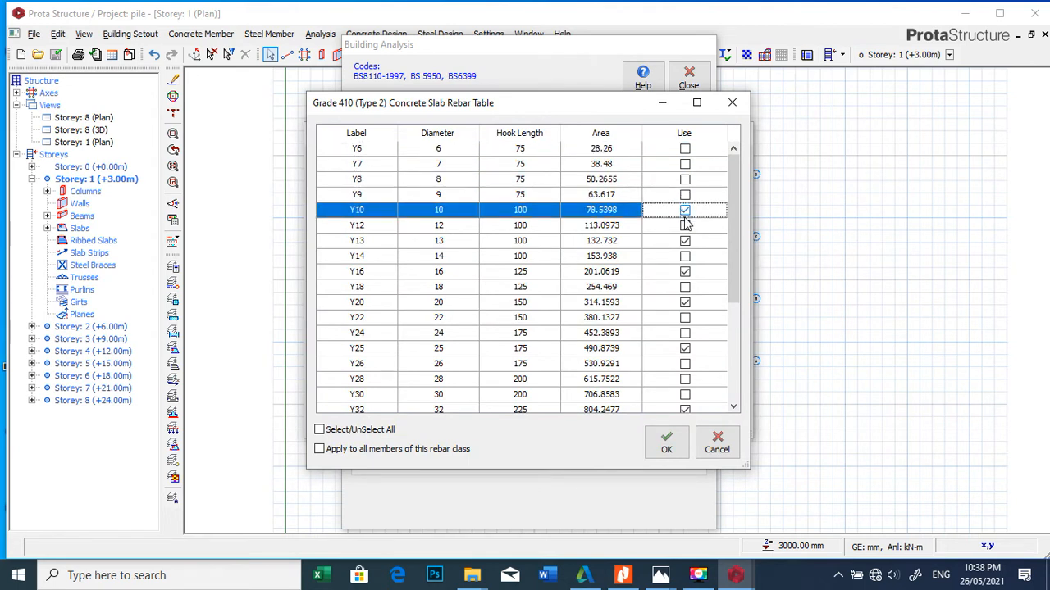
left_click(686, 227)
left_click(685, 243)
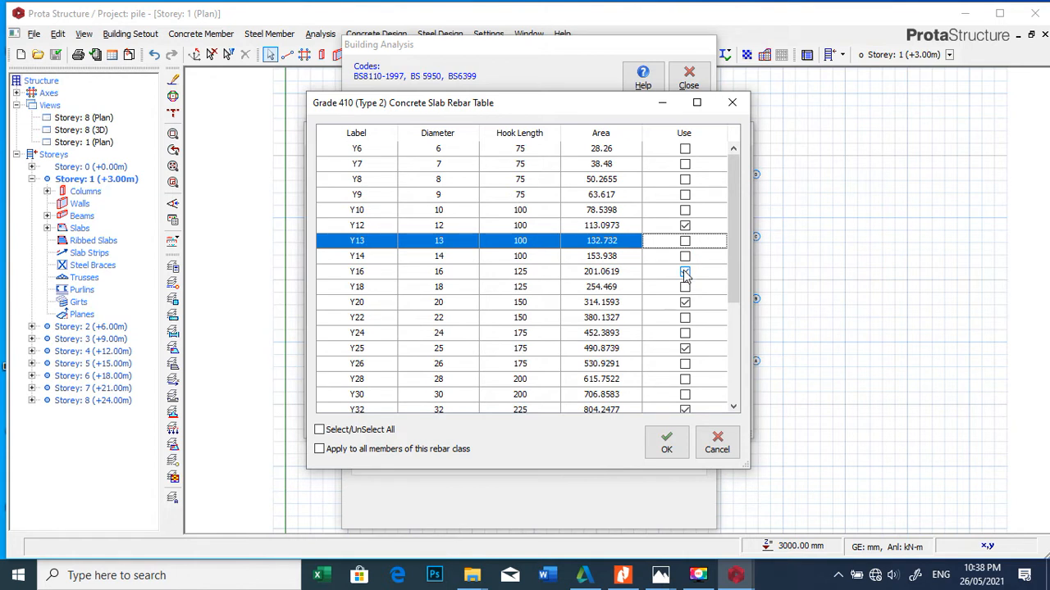
left_click(686, 273)
left_click(686, 350)
left_click(685, 303)
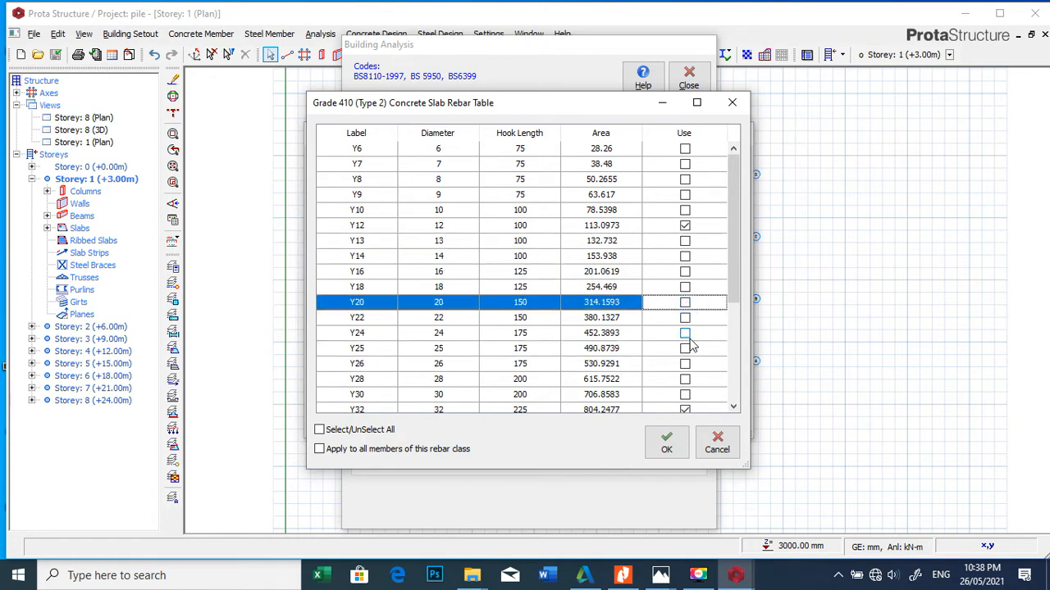
left_click(685, 409)
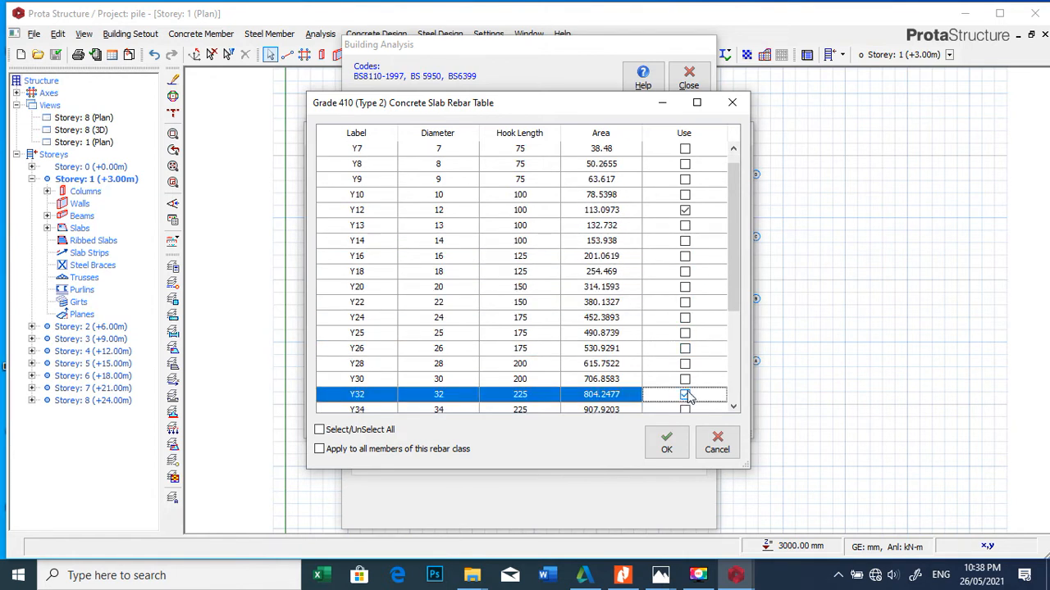
left_click(668, 443)
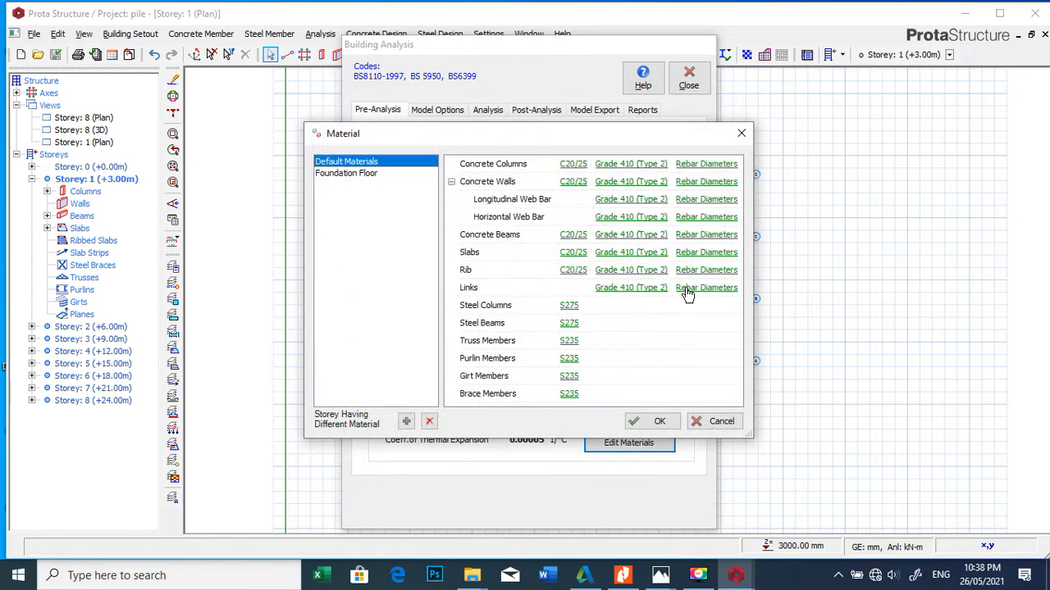
Step: Exclude Y8, Y9, Y13, Y18, Y20 and Y25 from the link rebar table, keeping Y10, and save the material settings
left_click(700, 291)
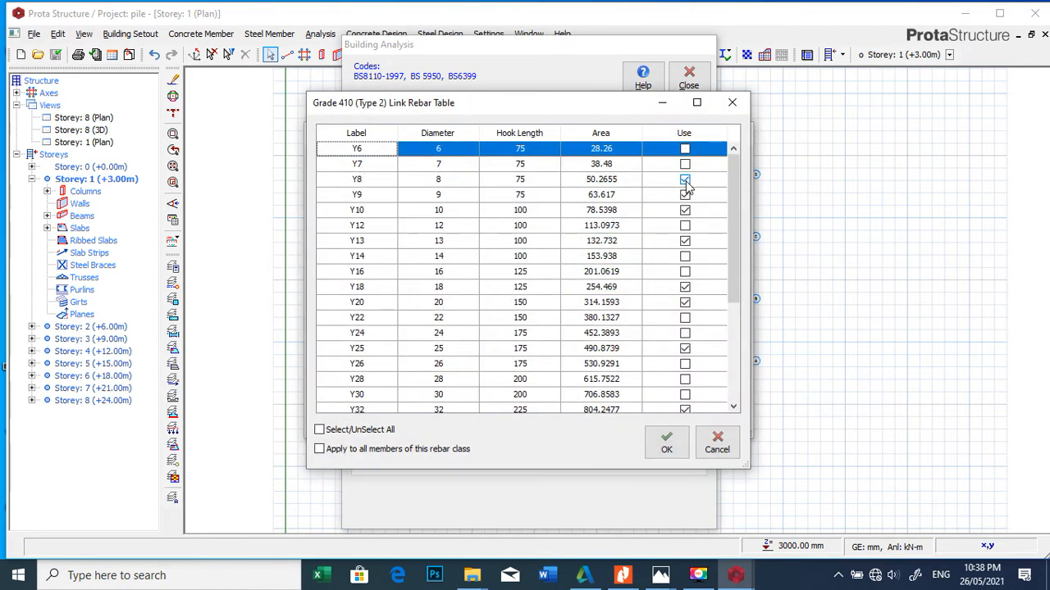
left_click(684, 182)
left_click(685, 197)
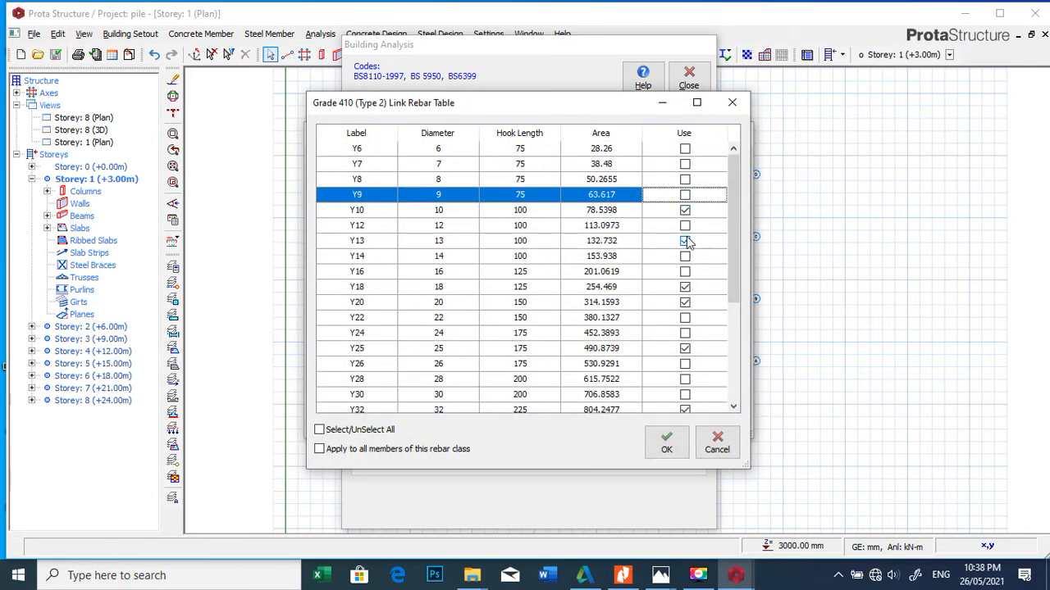
left_click(685, 240)
left_click(685, 287)
left_click(685, 303)
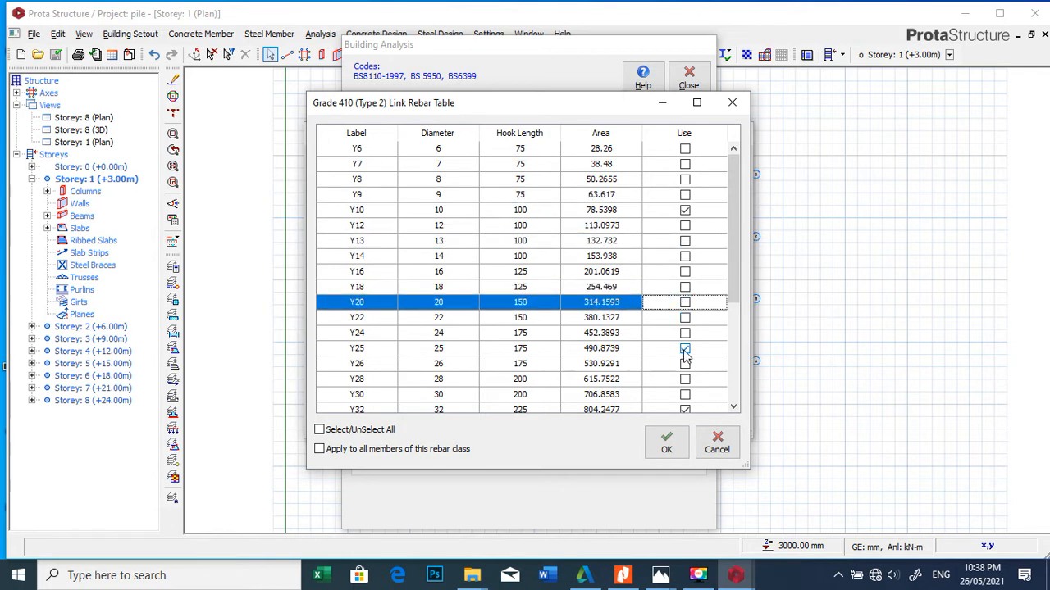
left_click(685, 348)
left_click(685, 395)
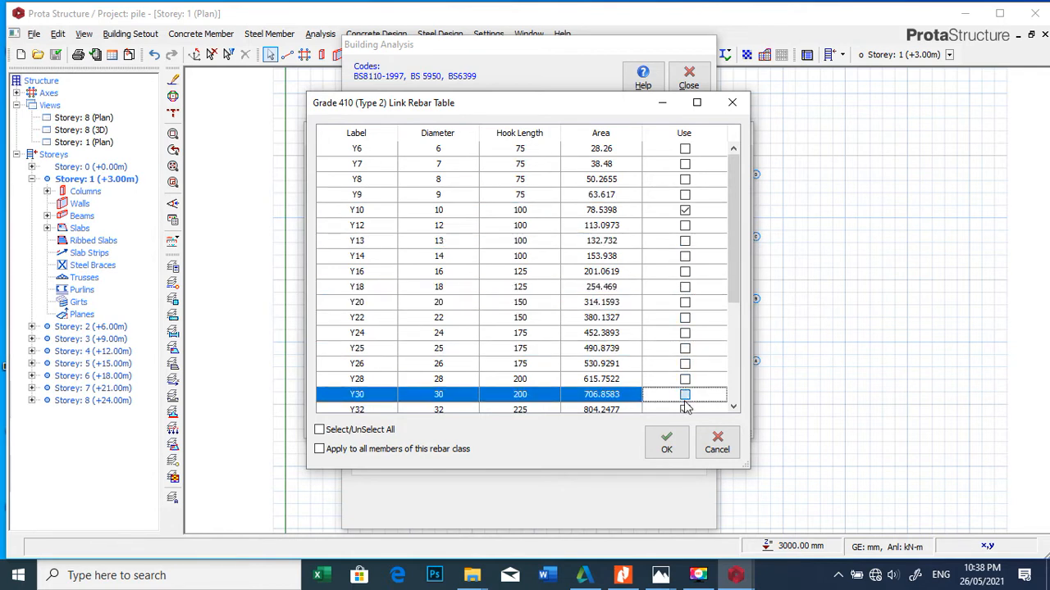
left_click(685, 410)
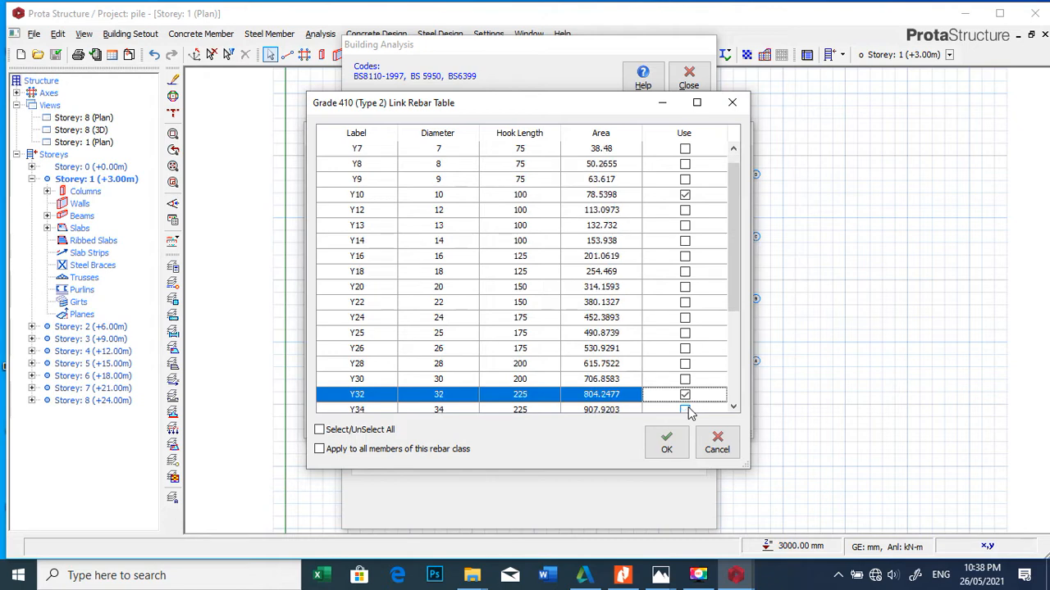
left_click(666, 443)
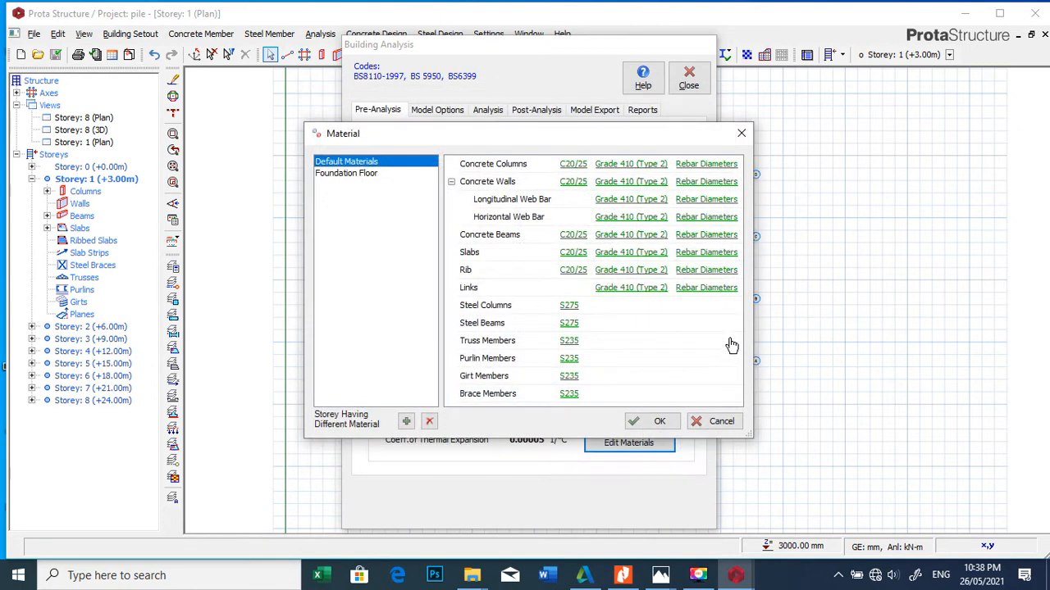
left_click(653, 424)
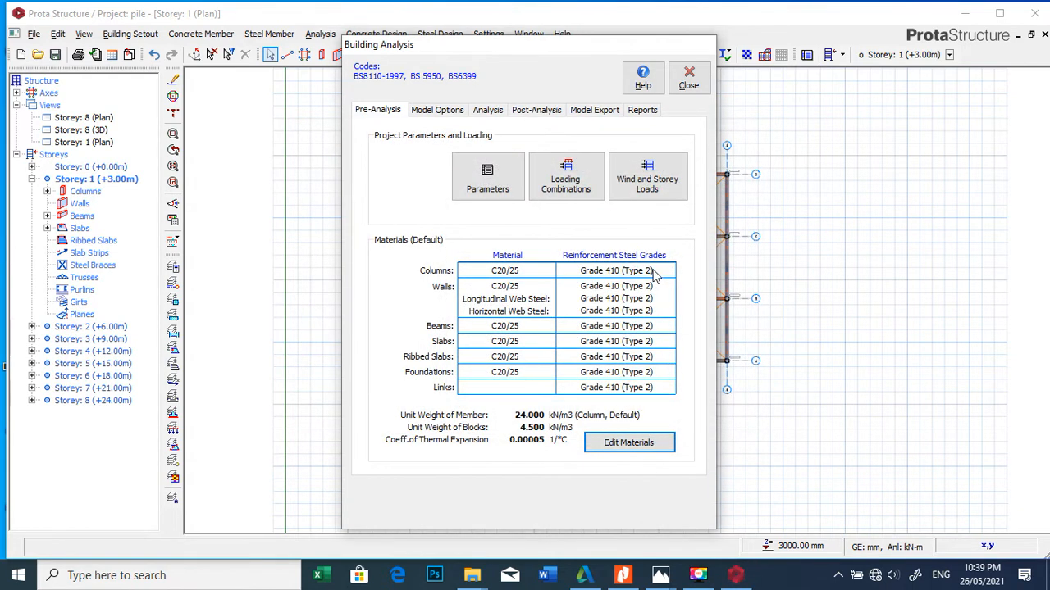
Step: Run the building analysis with column/wall reinforcement design and beam reinforcement design included
left_click(490, 111)
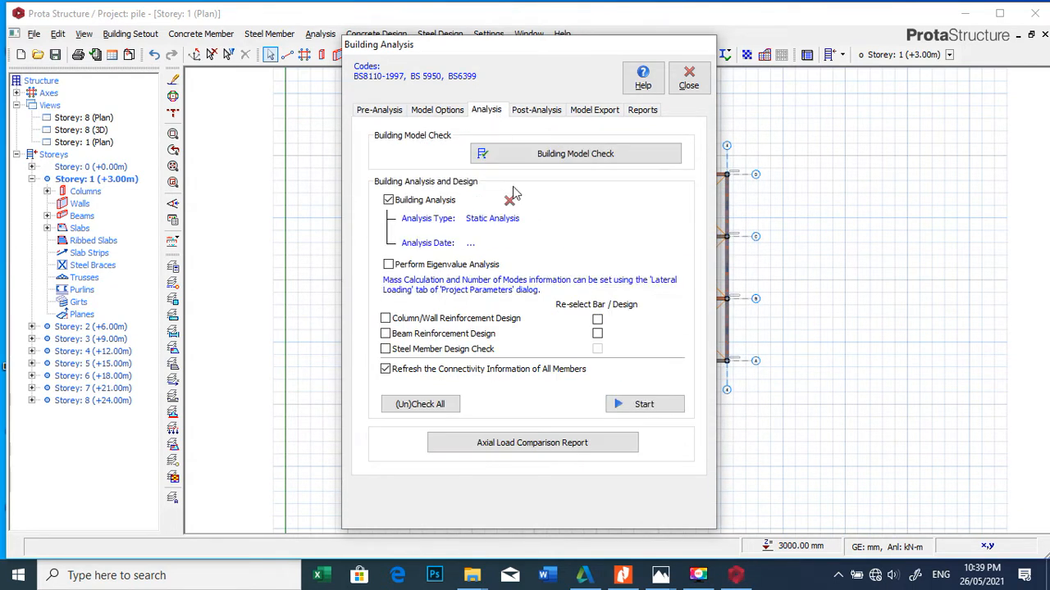
left_click(407, 321)
left_click(413, 336)
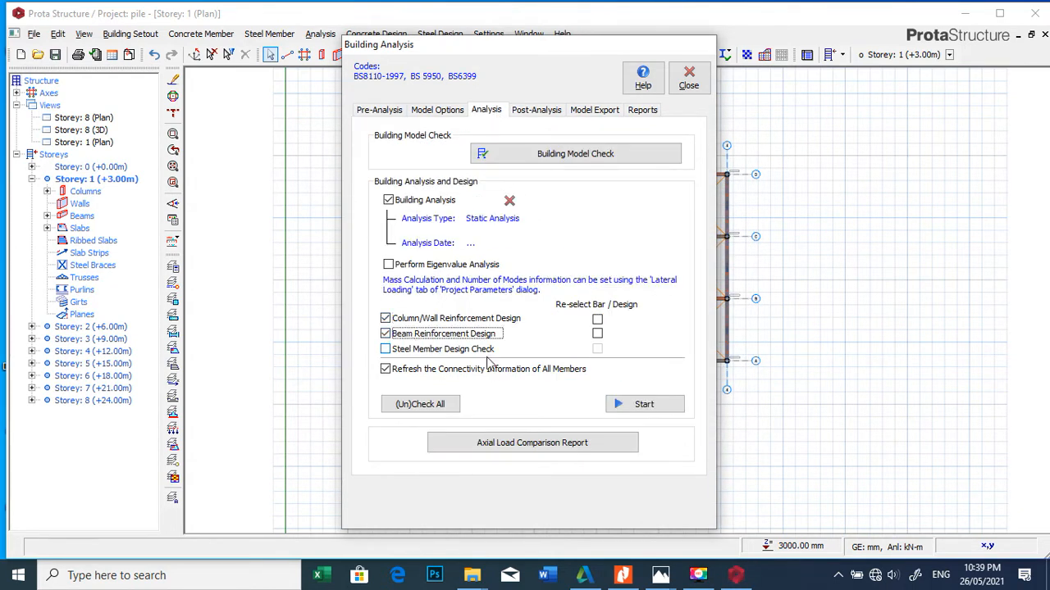
left_click(645, 403)
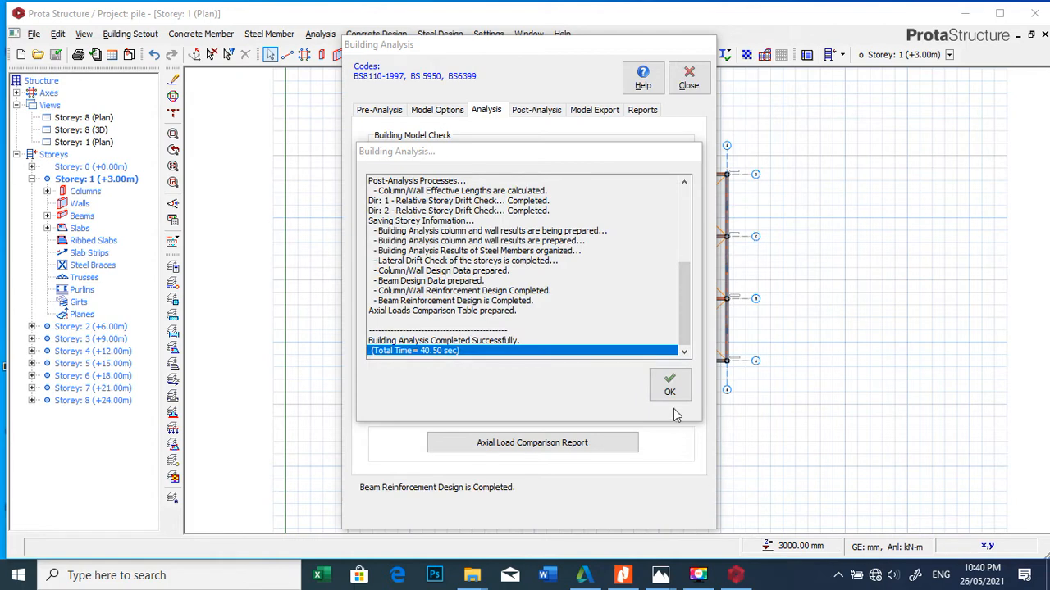
Step: Dismiss the completed analysis log and close the Building Analysis dialog
left_click(670, 390)
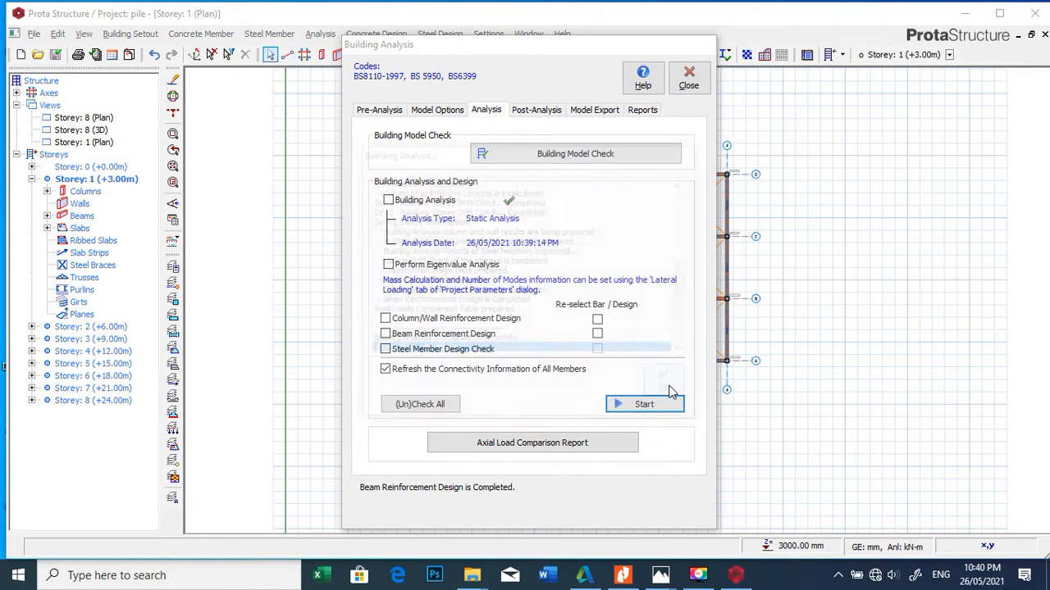
left_click(687, 92)
Step: Turn on the axial load display for columns in the Column Plan Display settings
scroll(561, 195, "up", 3)
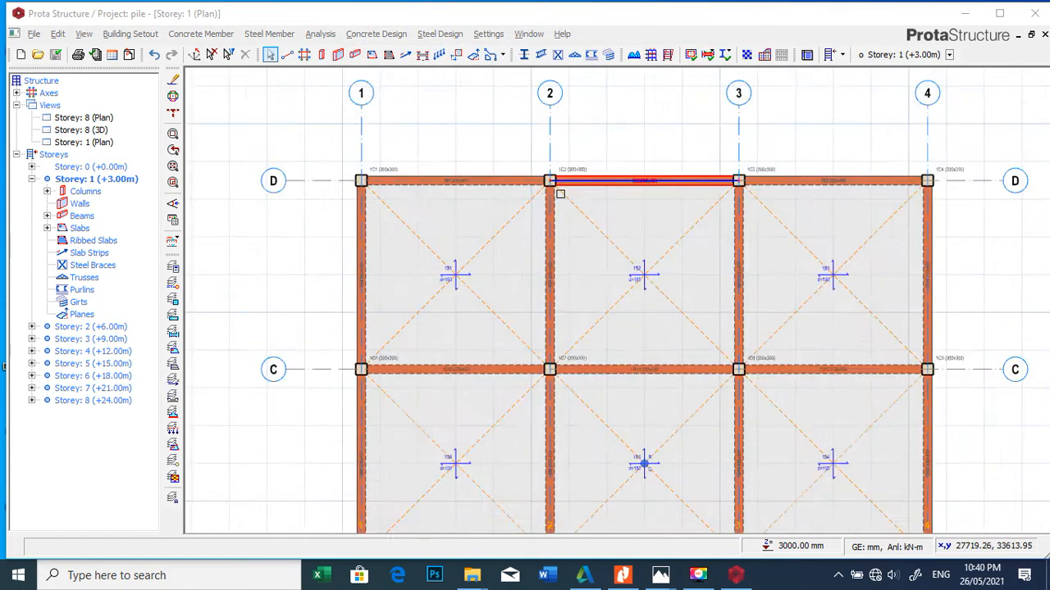
scroll(560, 194, "up", 3)
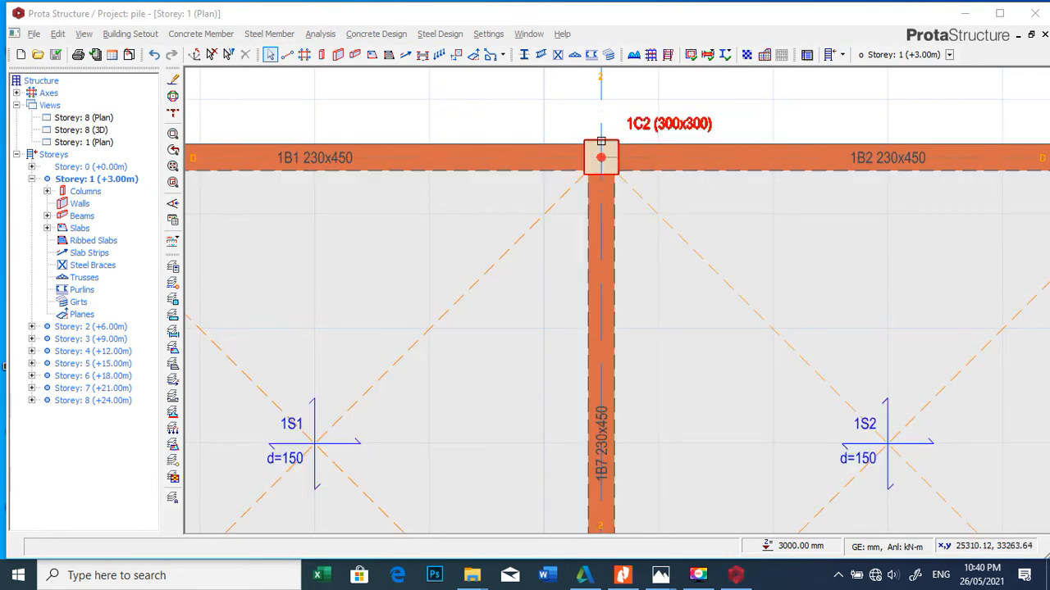
left_click(173, 219)
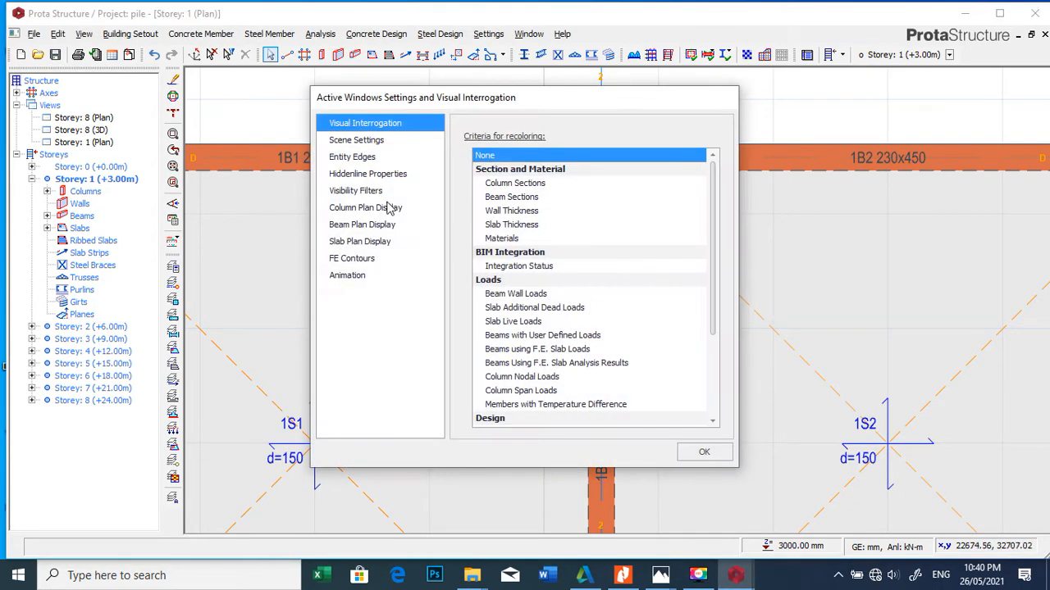
left_click(362, 208)
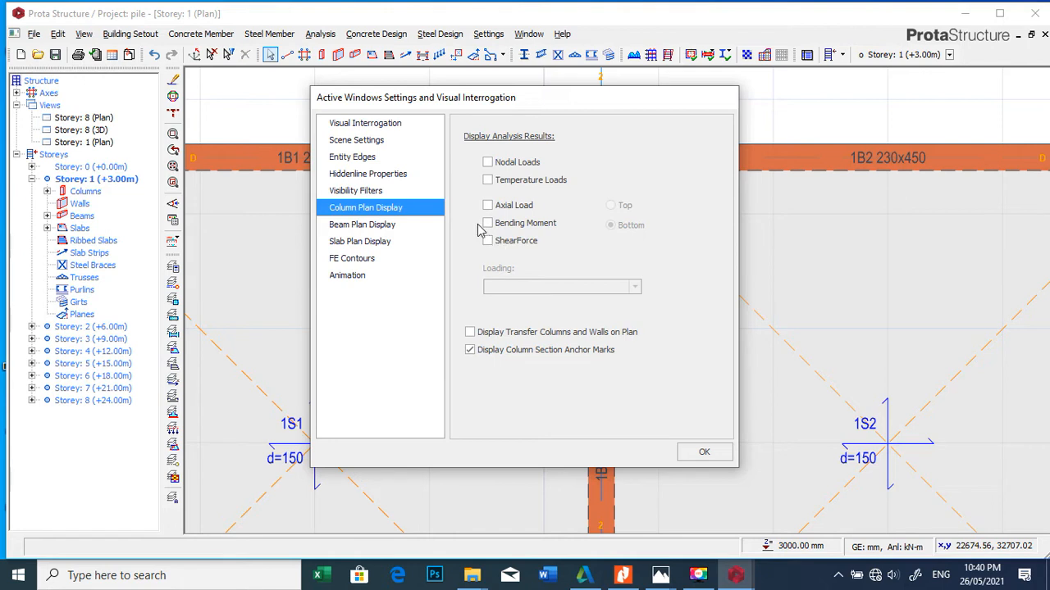
left_click(518, 209)
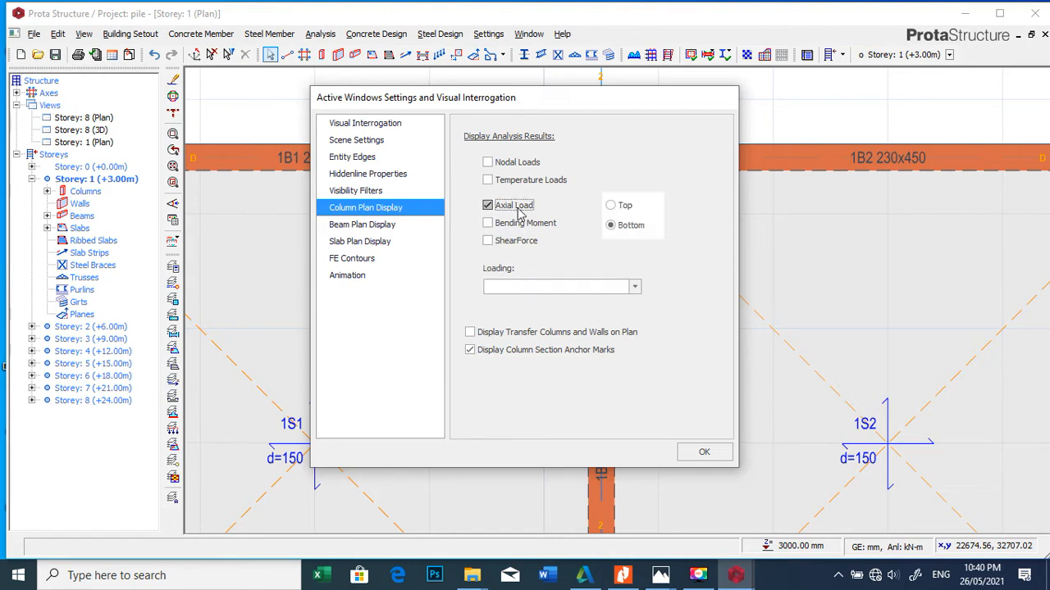
Step: Include the G+Q *F, G+Q *F1 and G+Q combinations in the column axial load display
left_click(535, 287)
scroll(537, 361, "down", 2)
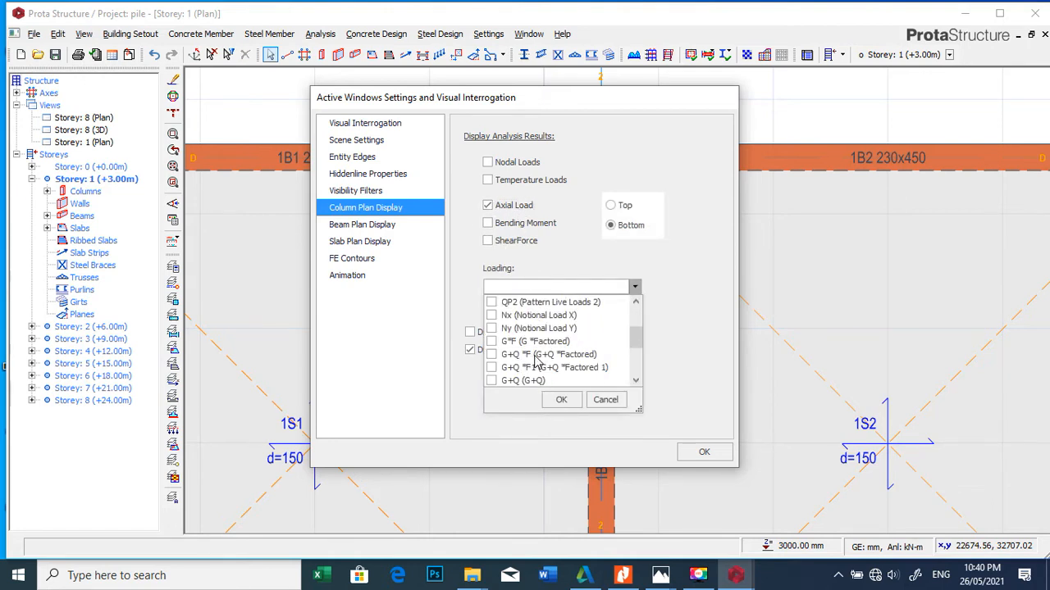
left_click(529, 355)
left_click(531, 368)
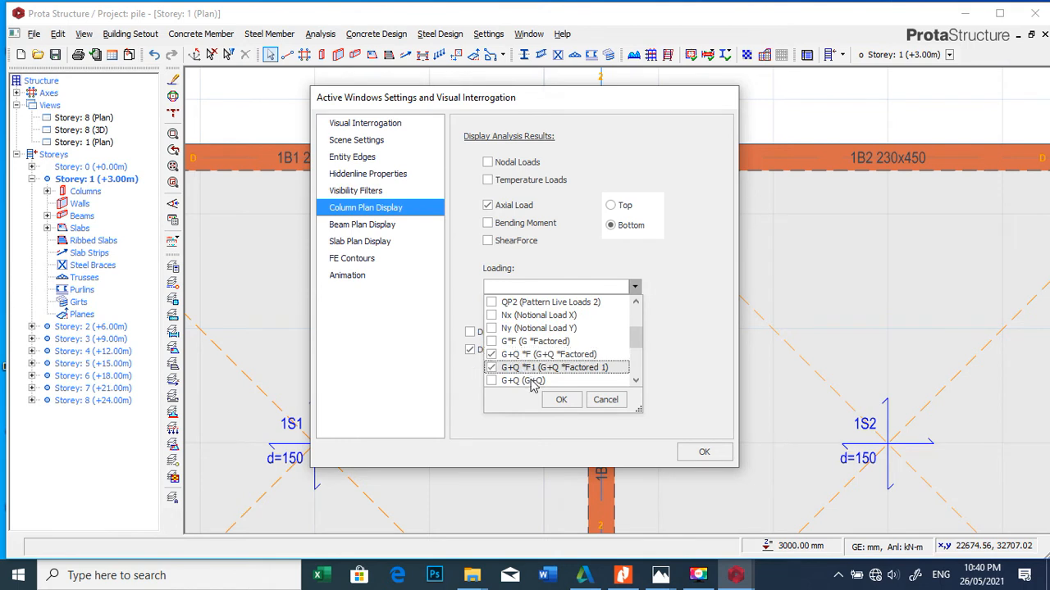
left_click(531, 381)
Step: Add the (G+Q)P1 *F, (G+Q)P2 *F and (G+Q)P1 *F2 combinations and apply the column display settings
scroll(533, 355, "down", 2)
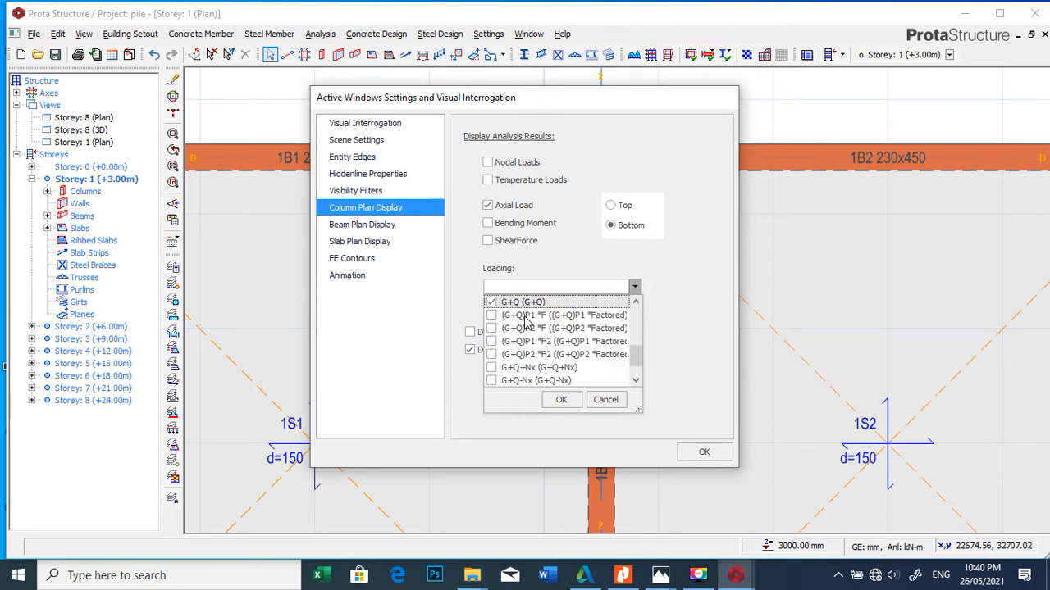
left_click(525, 317)
left_click(529, 328)
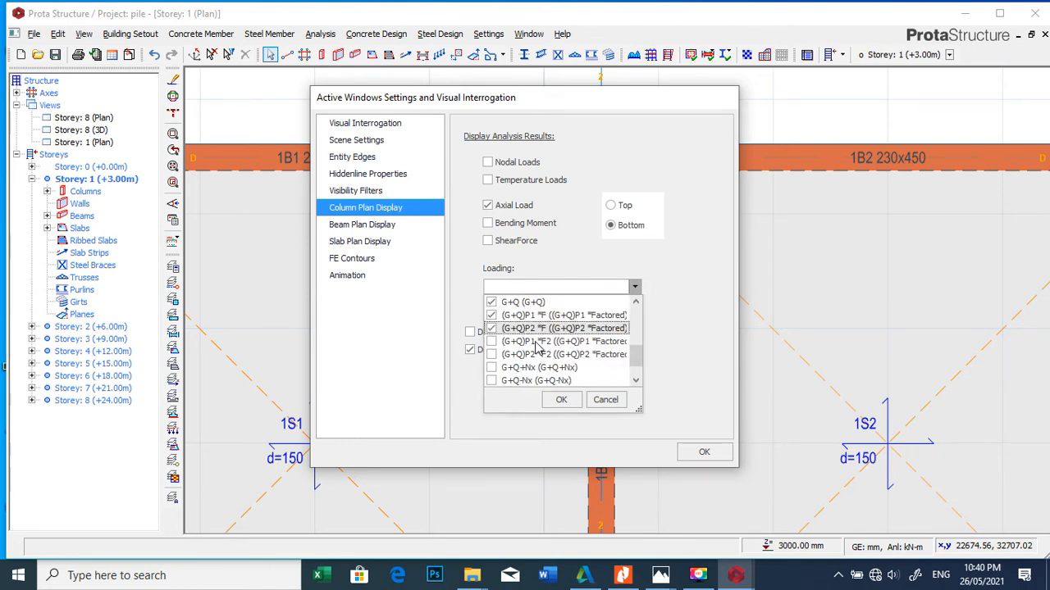
left_click(535, 341)
scroll(536, 351, "up", 2)
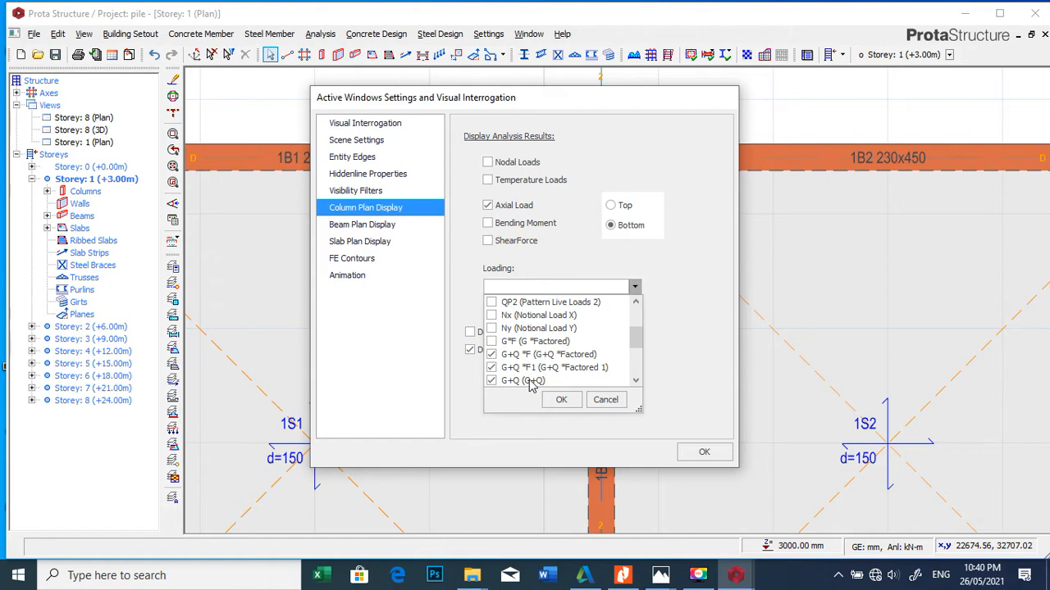
scroll(531, 382, "down", 2)
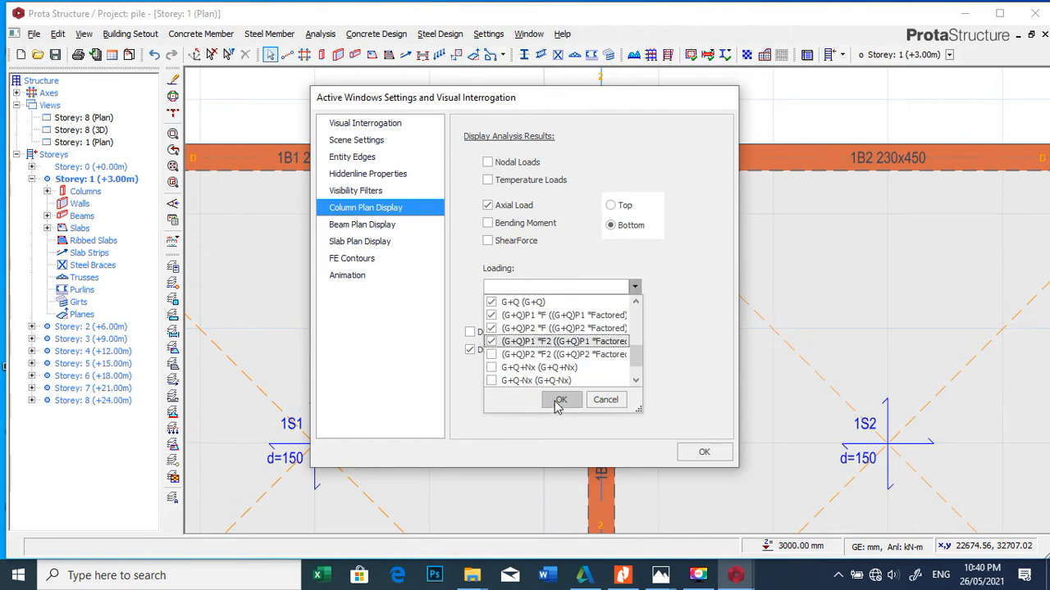
left_click(558, 402)
left_click(699, 448)
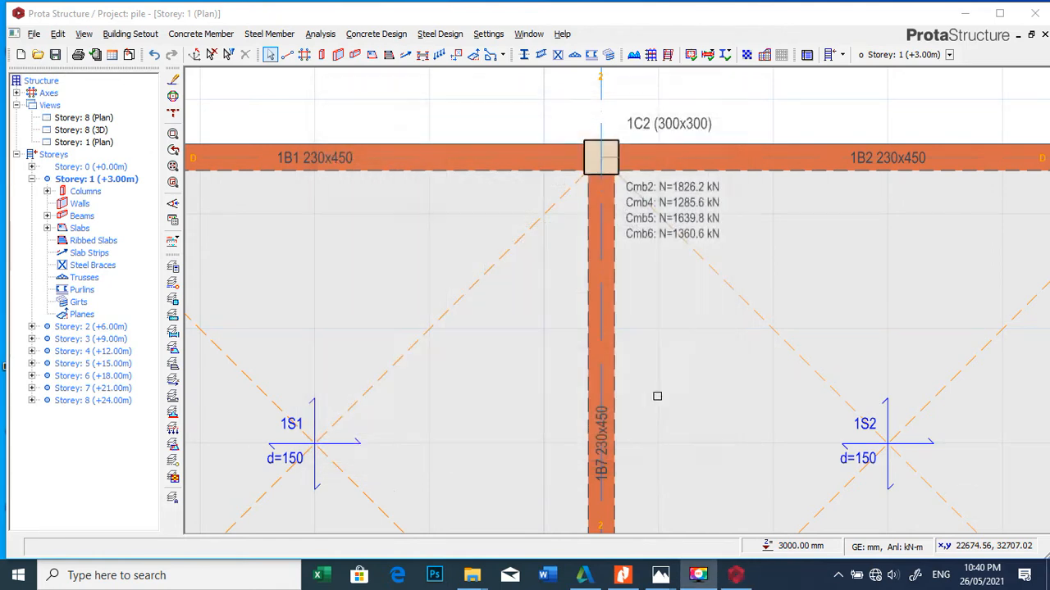
Step: Examine the axial loads per combination at columns 1C2, 1C7, 1C6 and the edge column on grids C and 4 of Storey 1
scroll(686, 207, "up", 2)
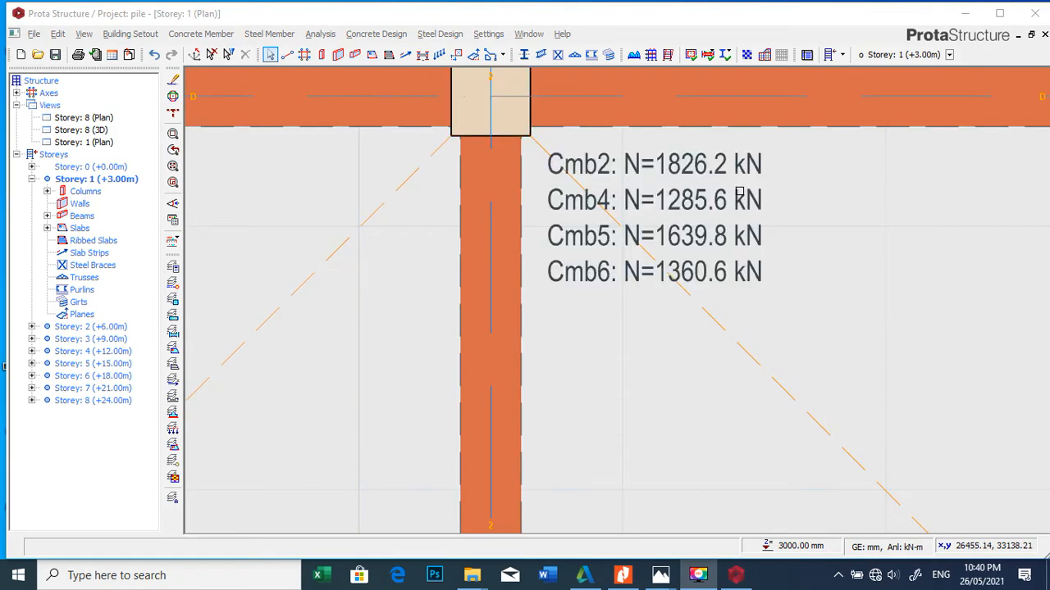
scroll(738, 193, "down", 2)
scroll(660, 182, "up", 3)
scroll(659, 184, "down", 4)
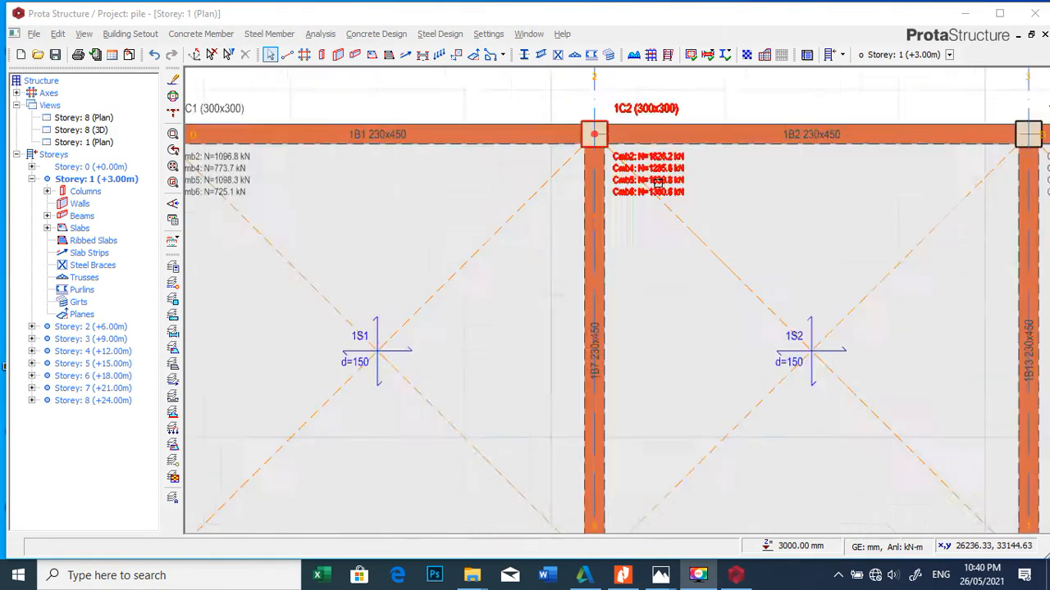
scroll(656, 303, "down", 1)
scroll(642, 454, "down", 2)
scroll(656, 389, "up", 5)
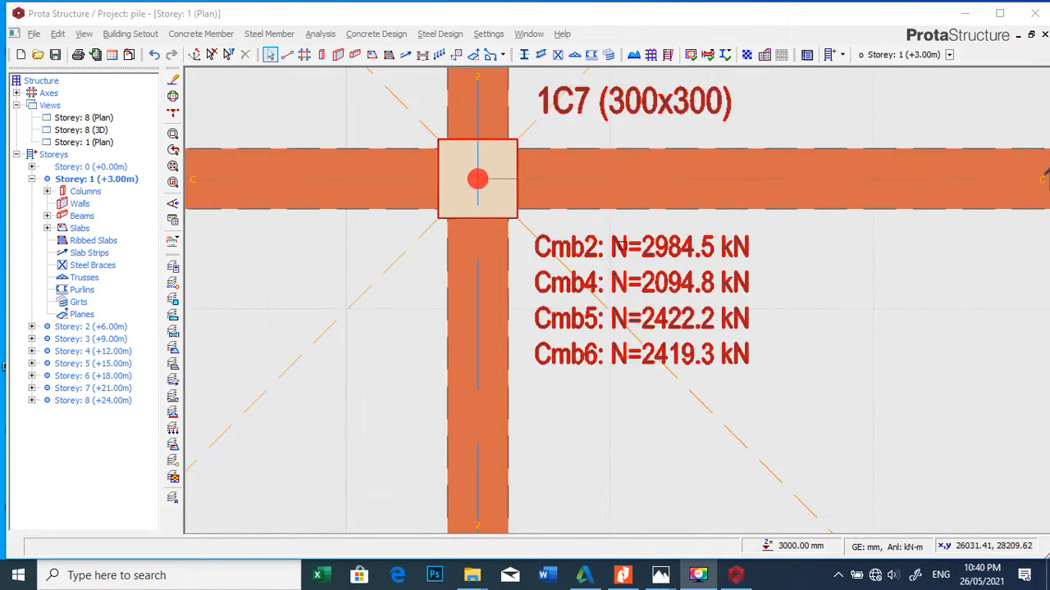
scroll(839, 317, "down", 3)
scroll(833, 244, "up", 3)
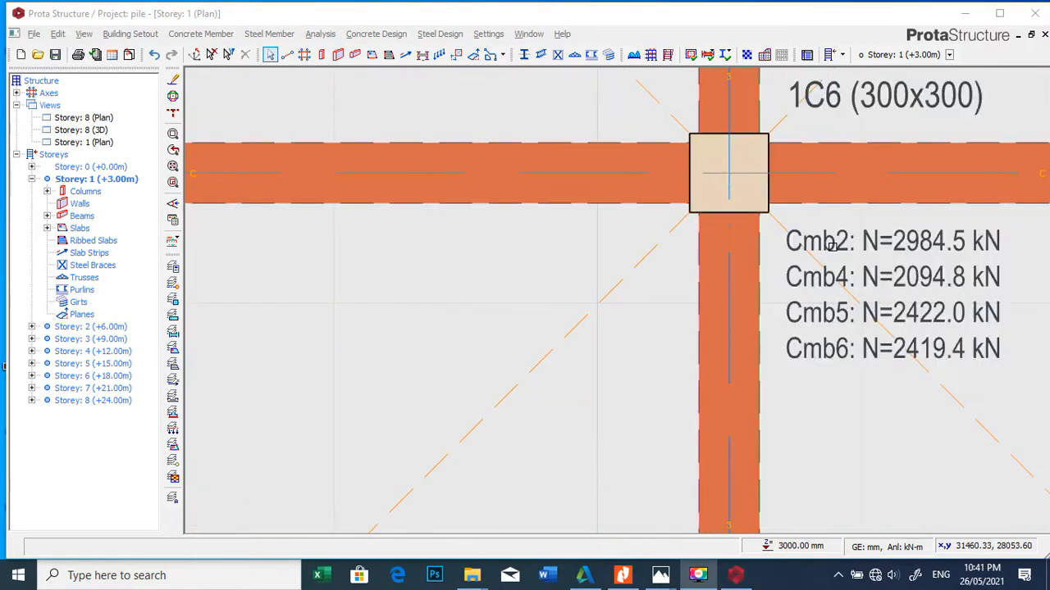
scroll(821, 263, "down", 2)
scroll(787, 283, "up", 2)
scroll(680, 328, "down", 1)
scroll(624, 279, "down", 1)
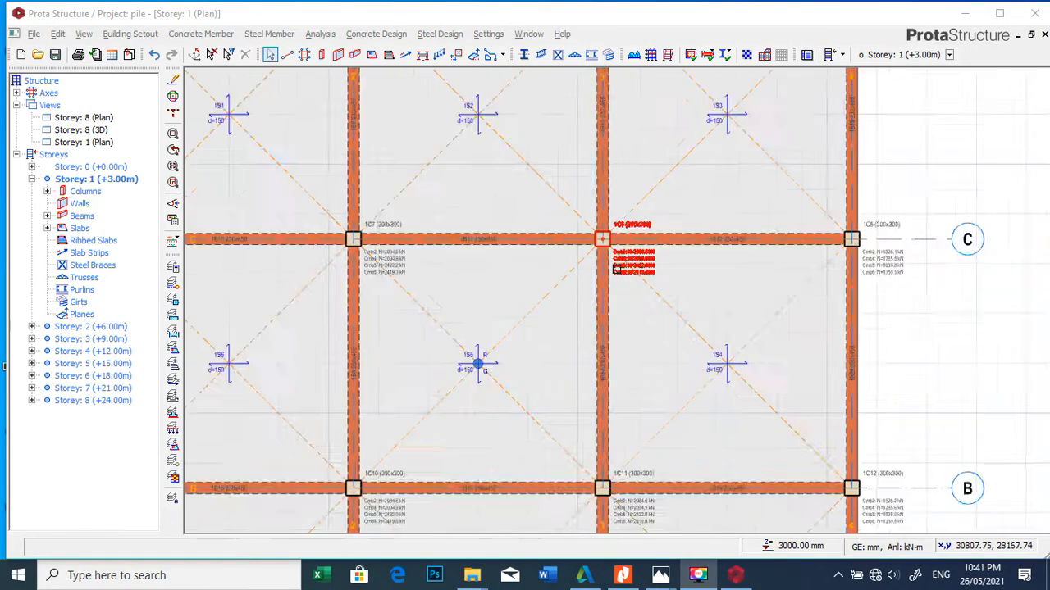
scroll(623, 270, "down", 1)
scroll(746, 263, "up", 4)
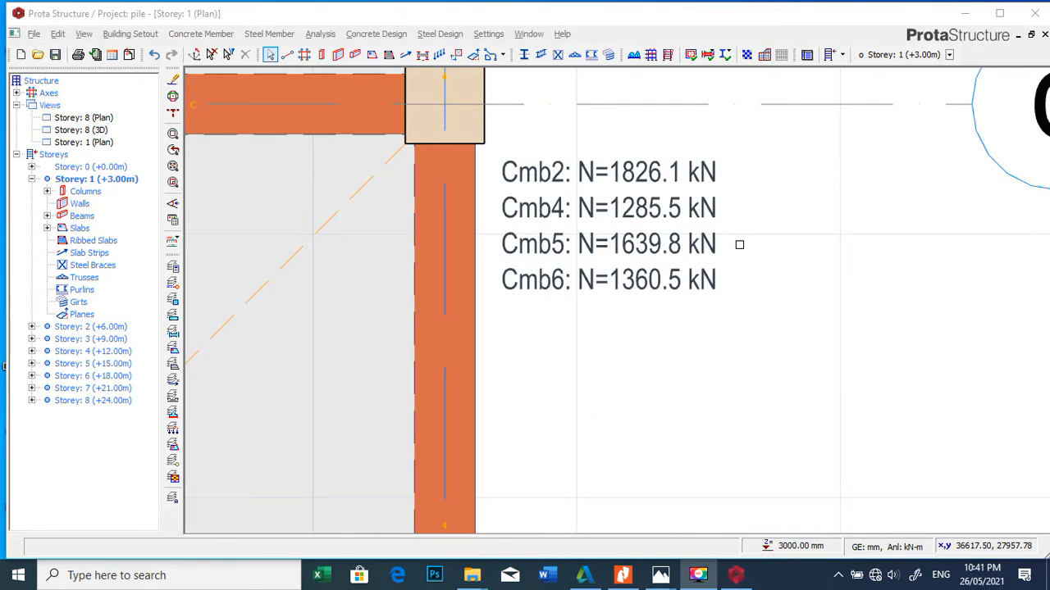
Step: Examine the axial loads of the grid B columns 1C12 and 1C11 on Storey 1
scroll(706, 254, "down", 3)
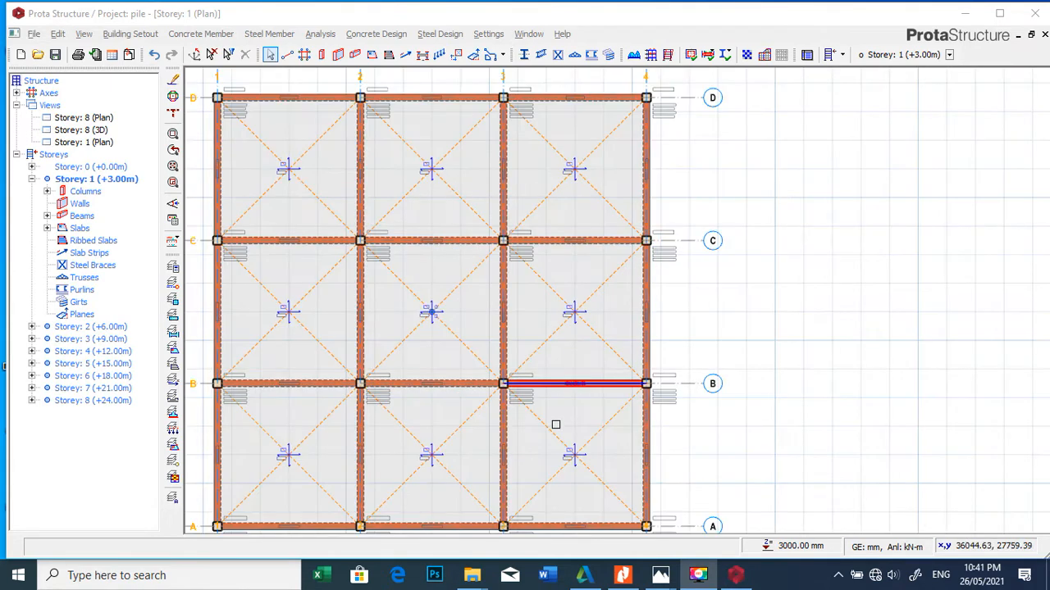
scroll(555, 424, "up", 3)
scroll(726, 341, "up", 2)
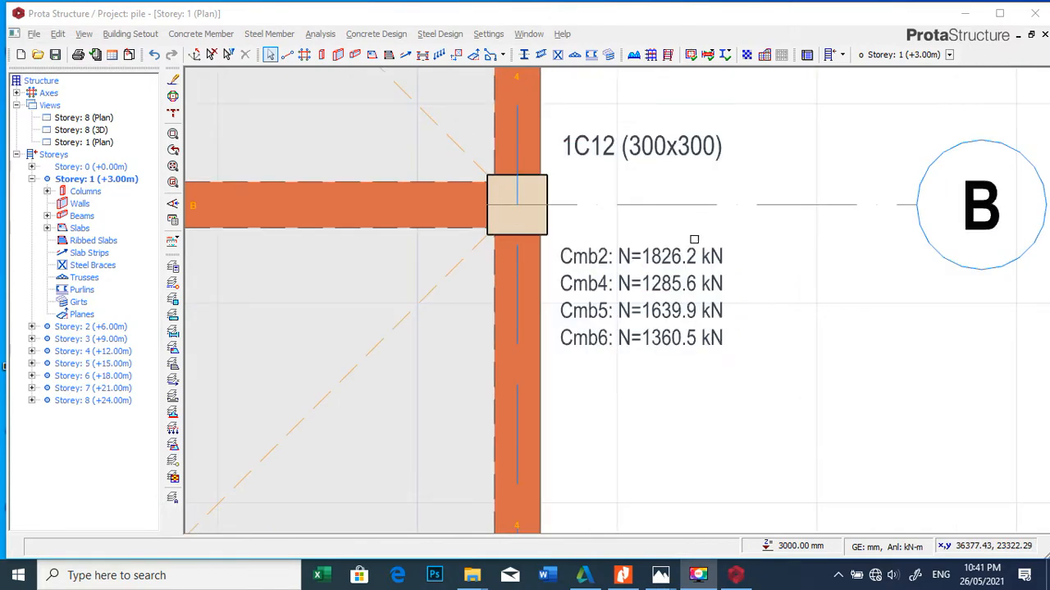
scroll(722, 295, "down", 4)
scroll(529, 262, "up", 3)
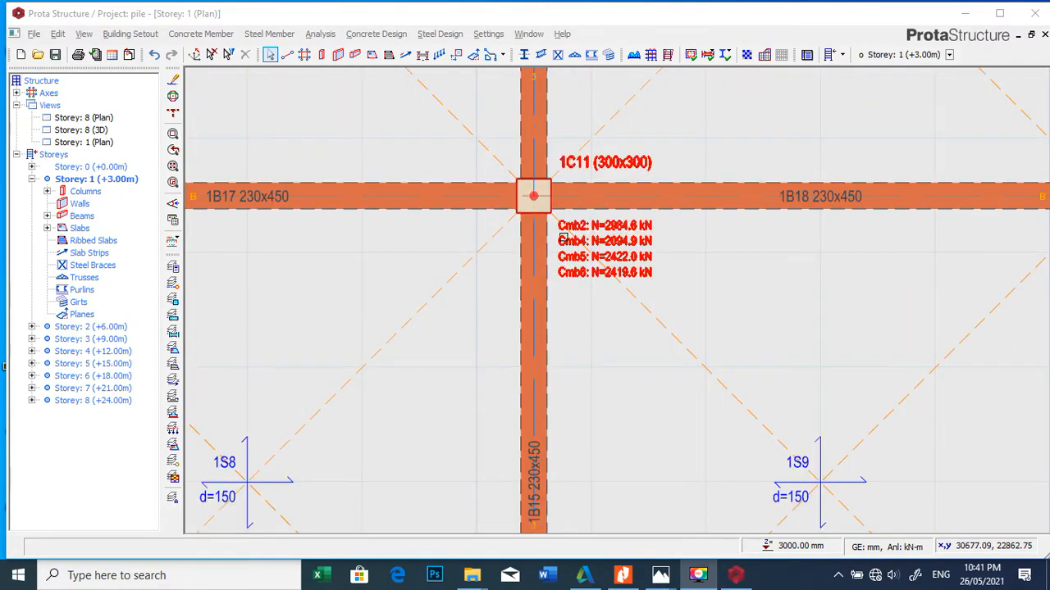
scroll(581, 241, "down", 2)
scroll(581, 241, "up", 3)
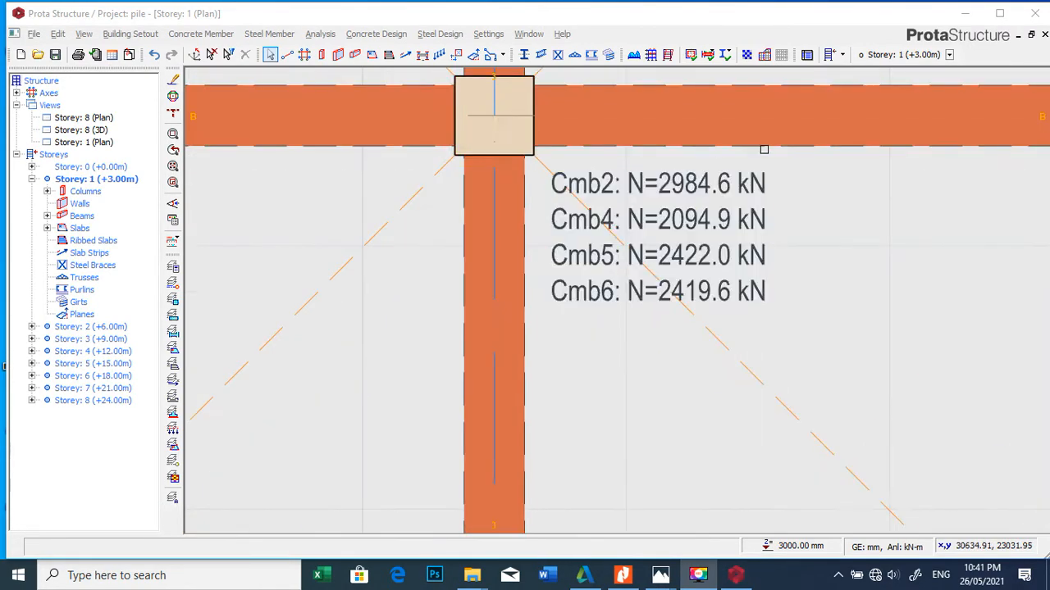
scroll(724, 187, "down", 3)
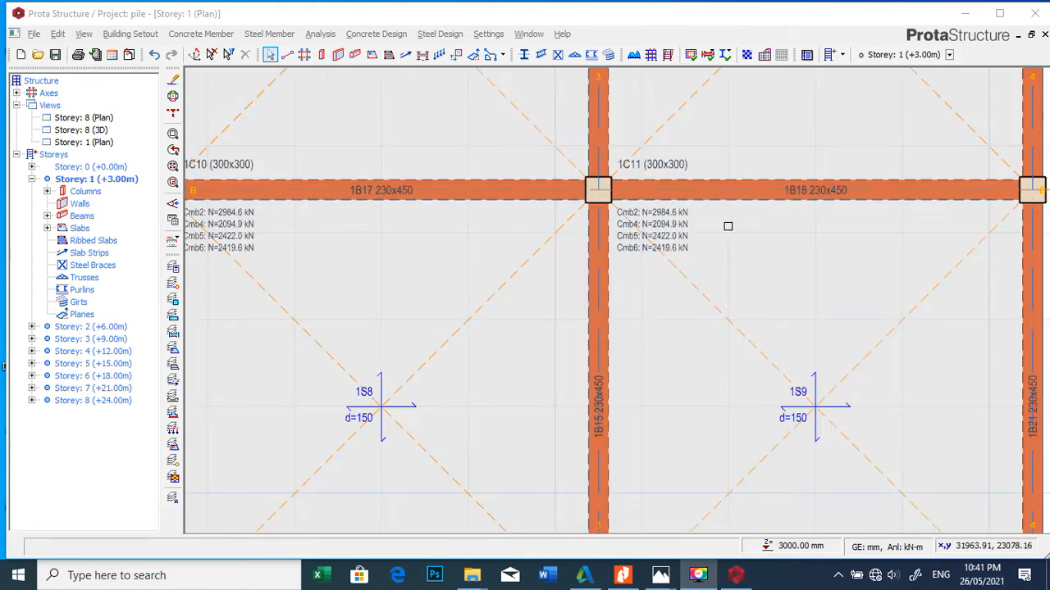
scroll(727, 255, "down", 1)
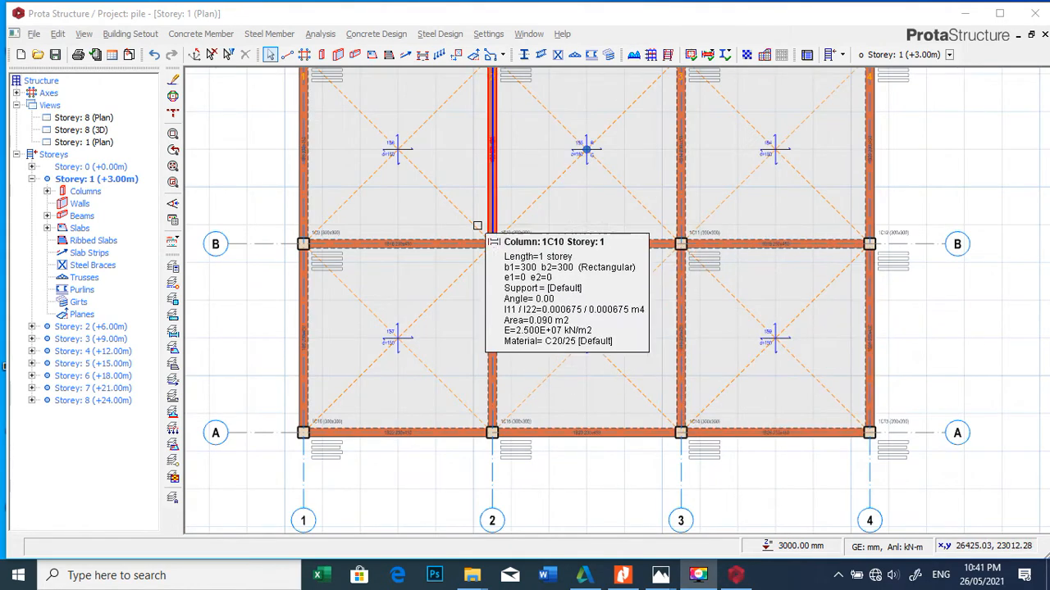
scroll(508, 357, "down", 2)
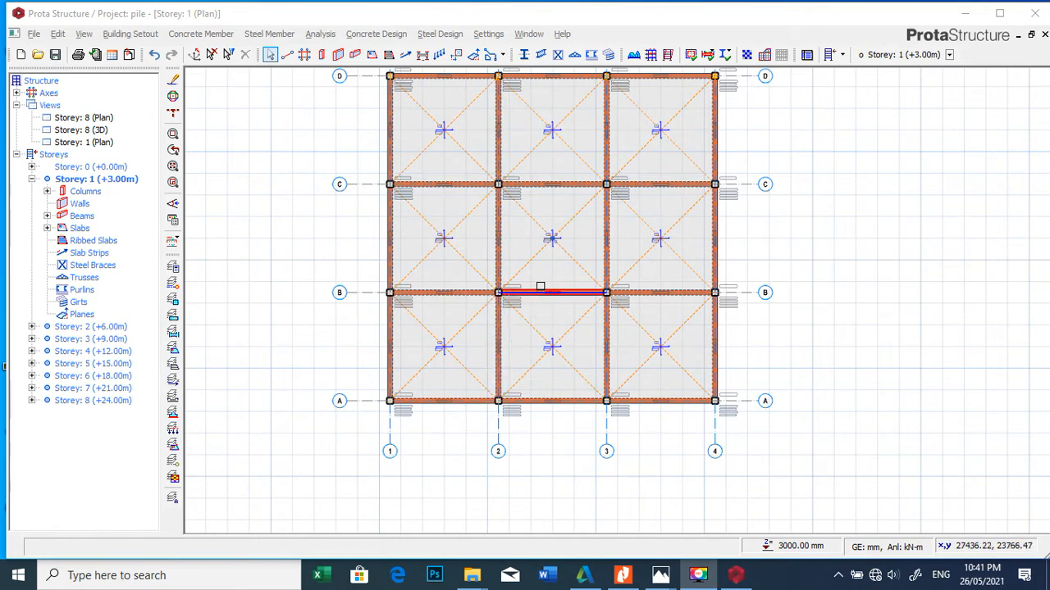
Step: Open the Storey 0 plan and examine the column axial loads at foundation level, particularly at column 1C2
double_click(89, 167)
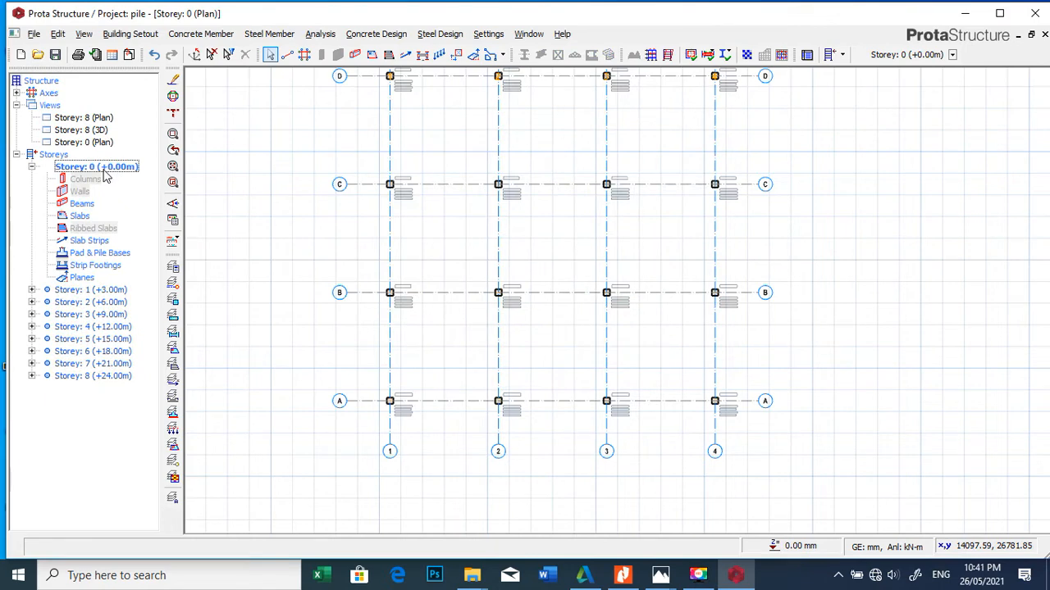
scroll(529, 447, "down", 2)
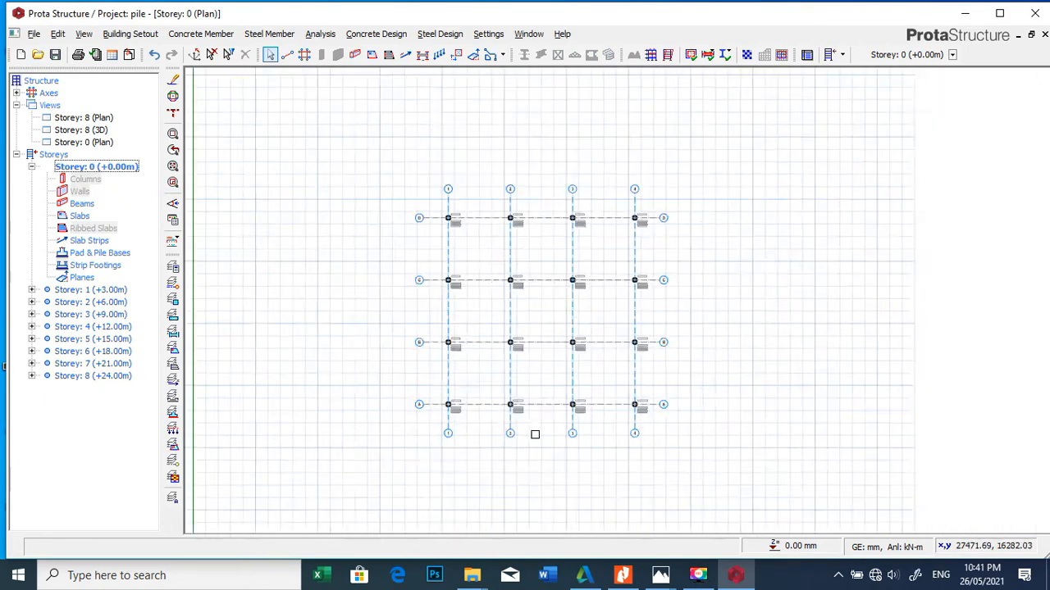
scroll(537, 335, "up", 2)
scroll(537, 335, "up", 5)
scroll(529, 246, "down", 3)
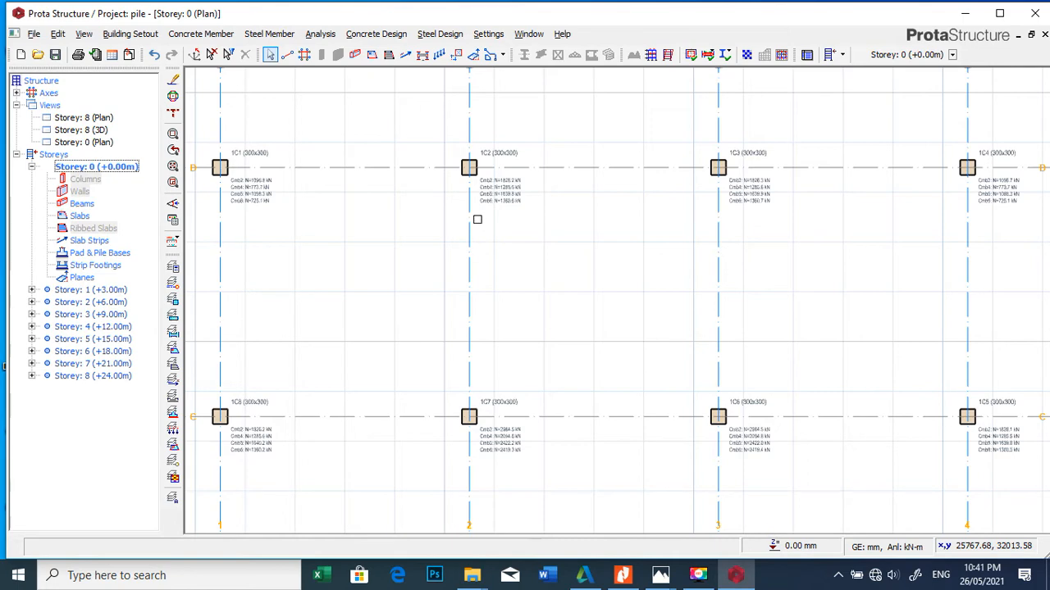
scroll(516, 198, "up", 2)
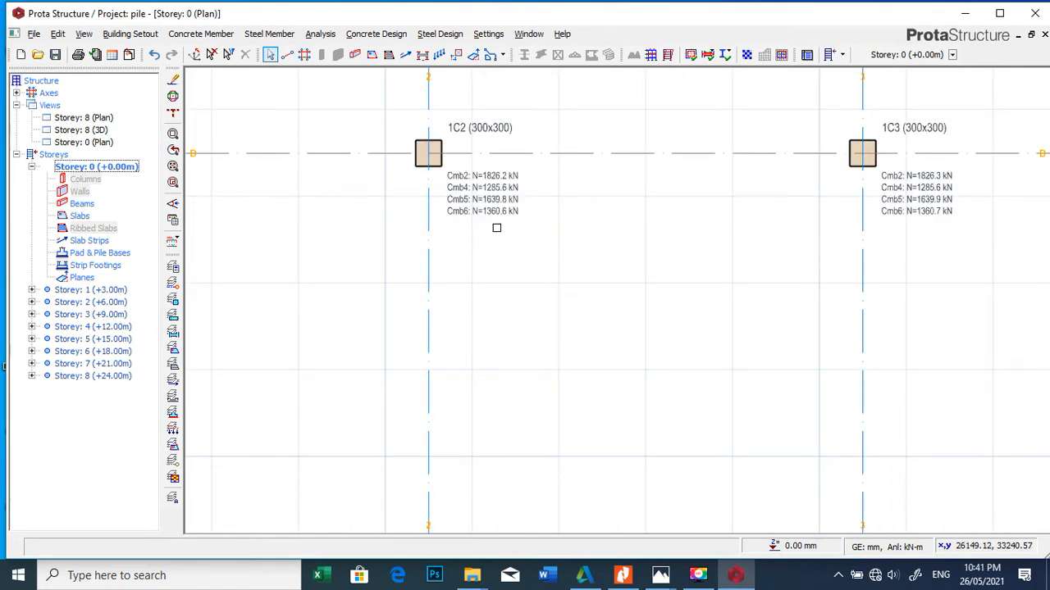
scroll(492, 205, "up", 1)
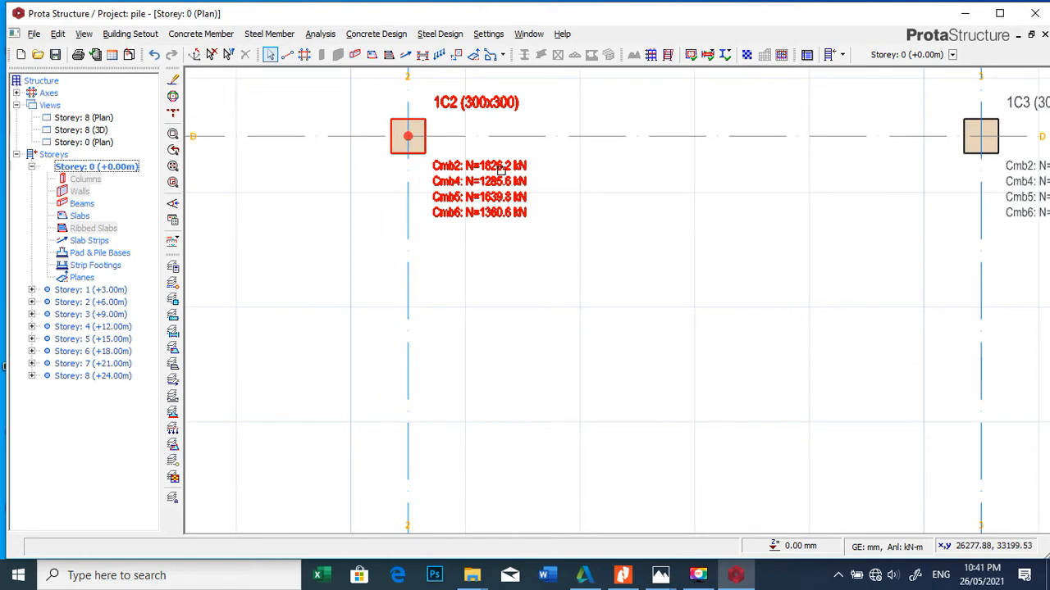
scroll(492, 180, "down", 2)
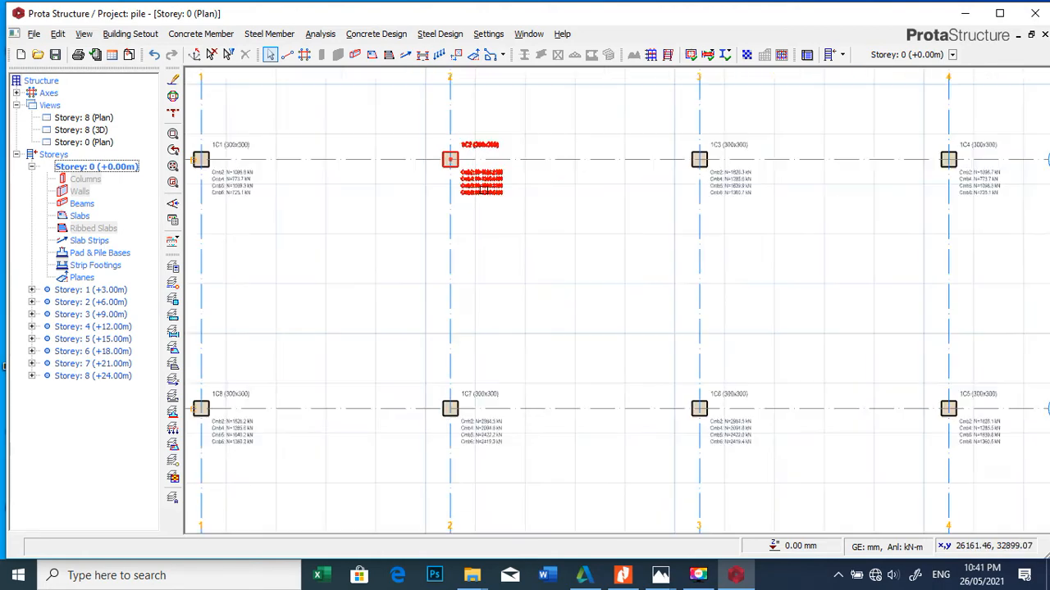
mouse_move(485, 190)
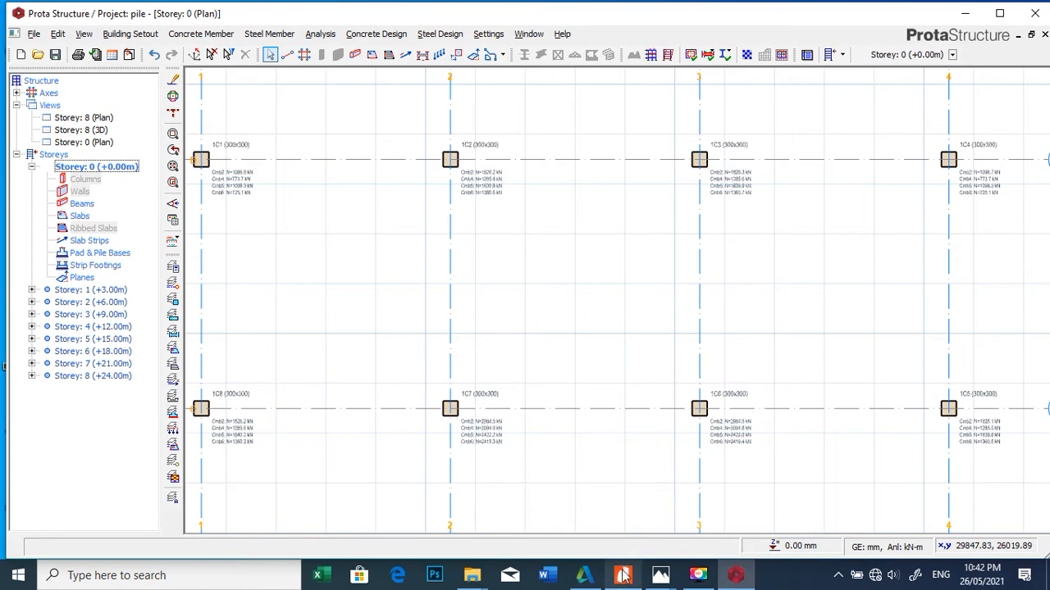
Step: Switch to the soil test report in Nitro Pro and read its executive summary, investigation outcomes and start of the recommendations
mouse_move(625, 576)
left_click(661, 501)
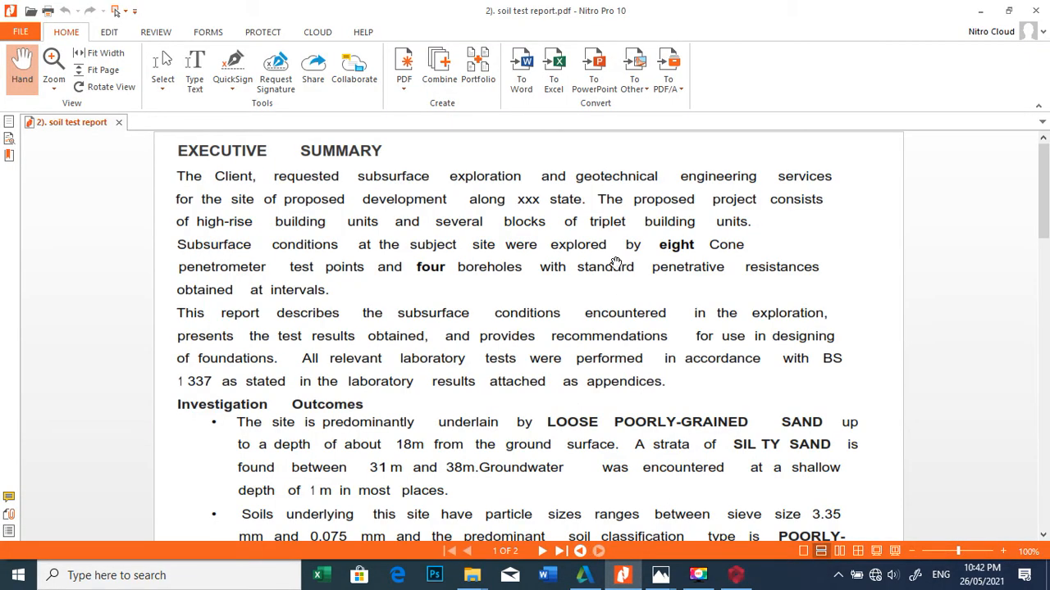
scroll(616, 264, "down", 2)
scroll(616, 266, "up", 2)
scroll(389, 427, "down", 1)
scroll(402, 419, "down", 1)
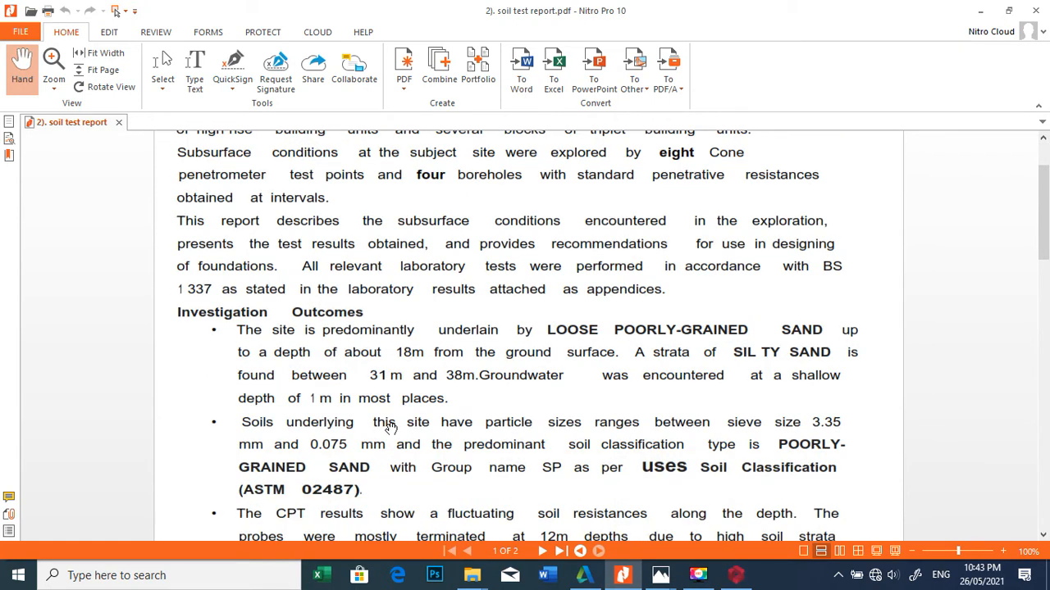
scroll(410, 407, "down", 1)
scroll(433, 240, "up", 3)
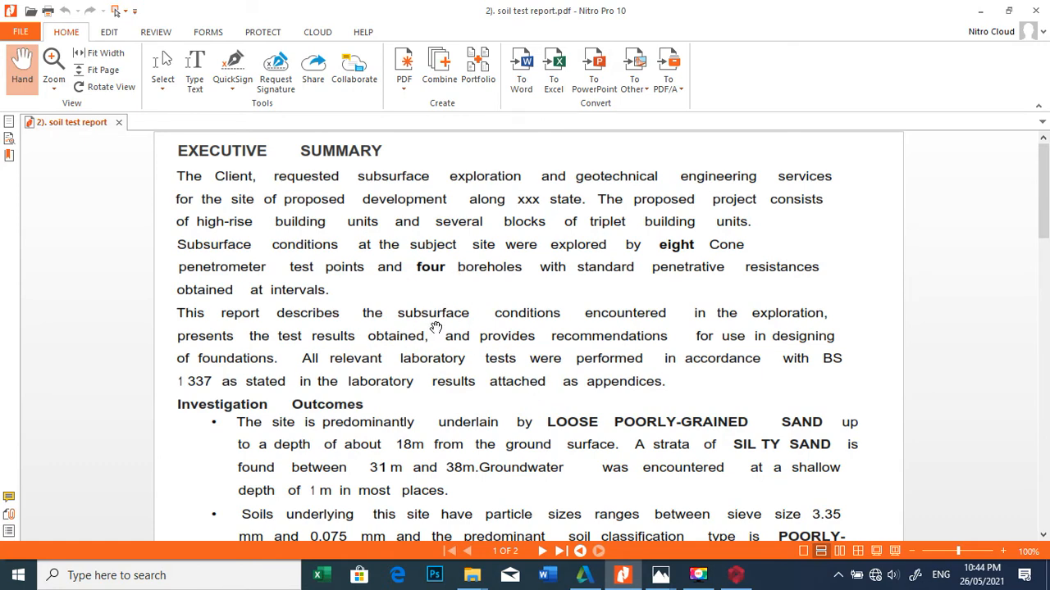
scroll(437, 322, "down", 3)
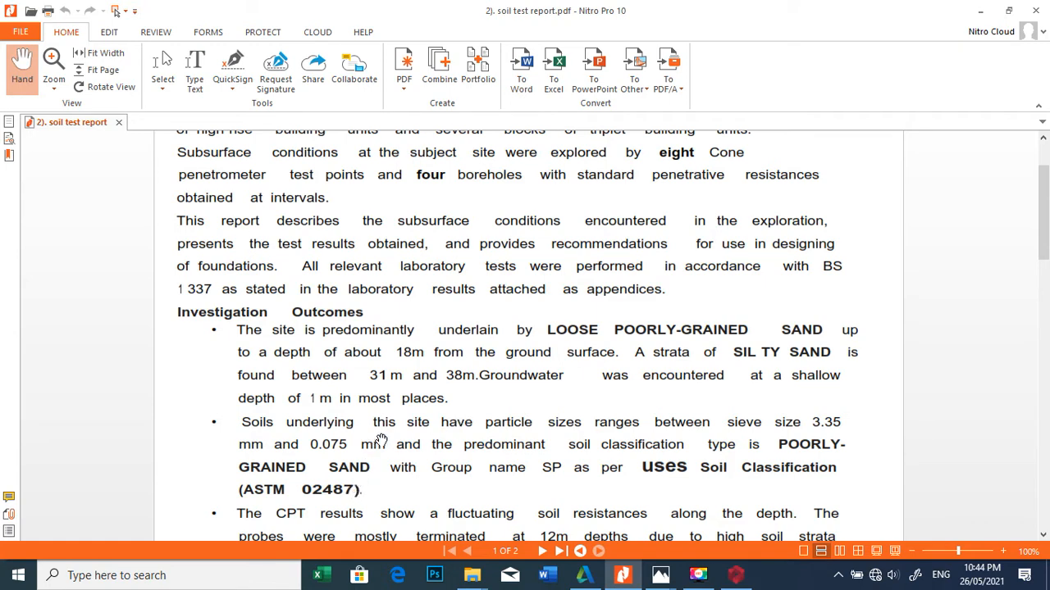
scroll(415, 385, "down", 1)
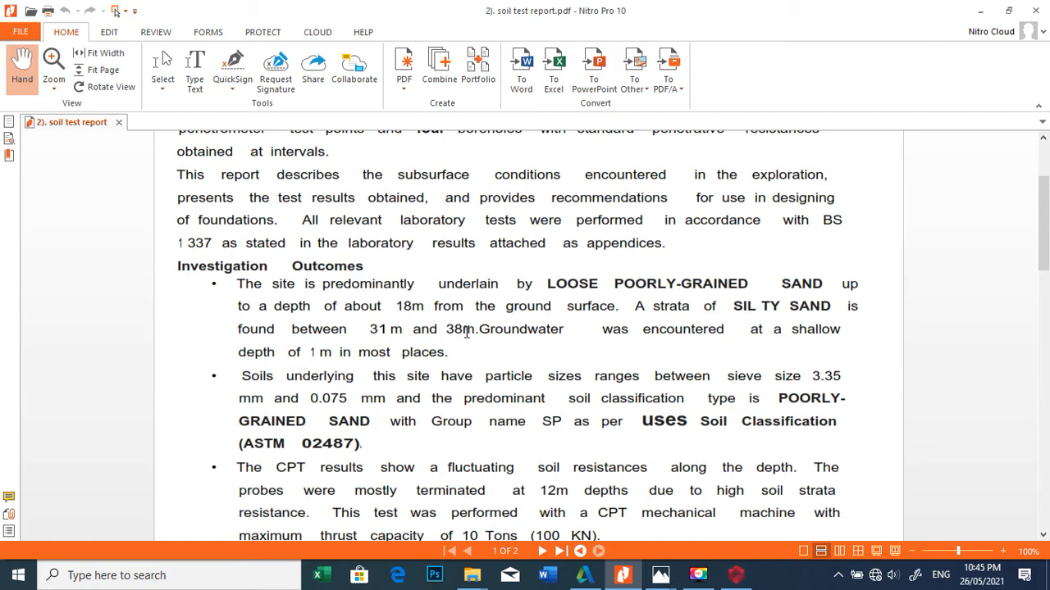
scroll(466, 331, "down", 3)
scroll(466, 332, "down", 5)
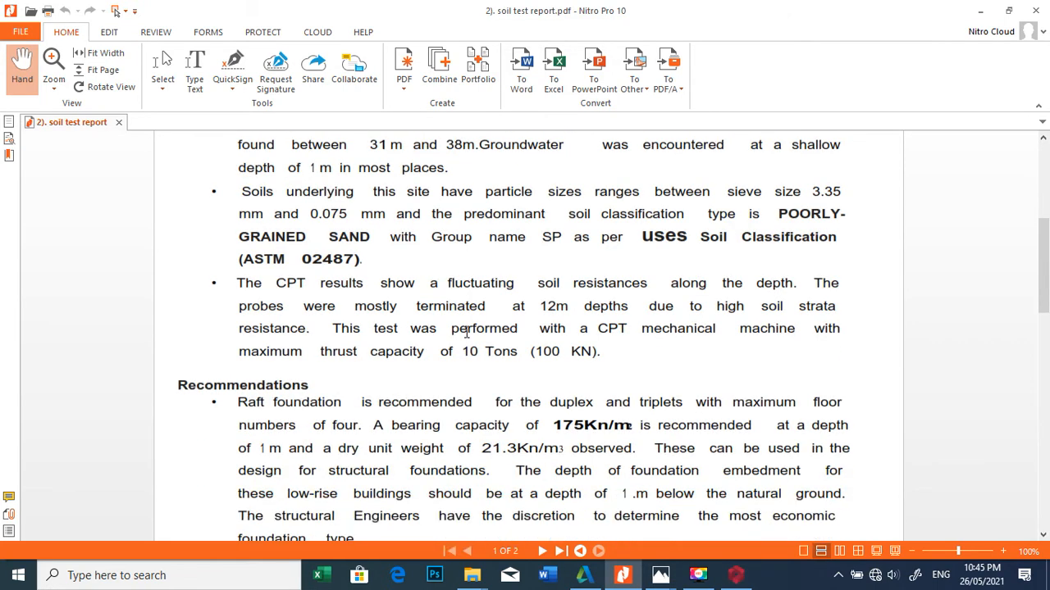
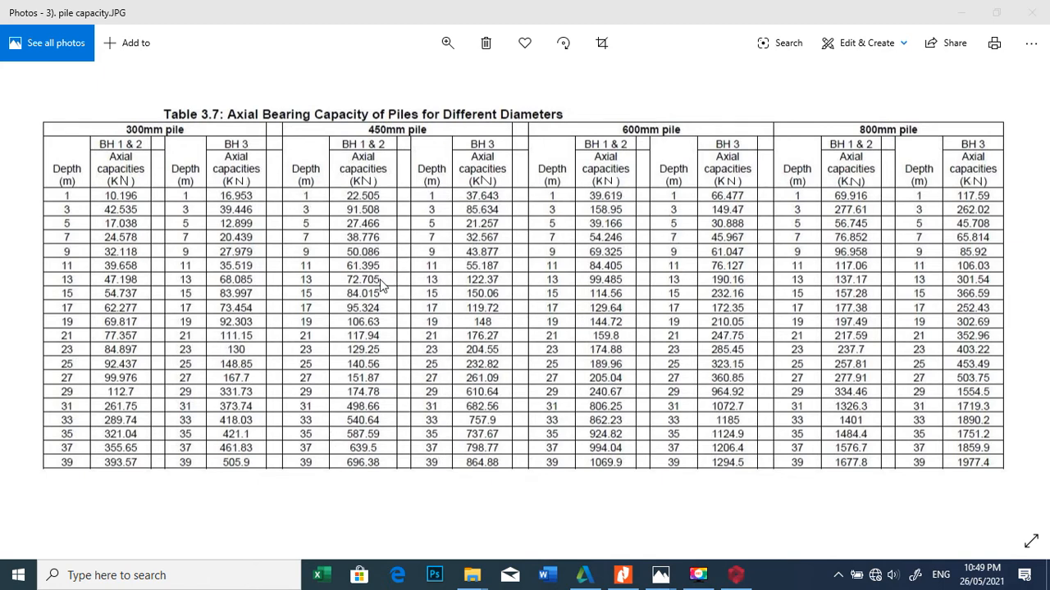
Step: Switch to Prota Structure and examine the foundation-level axial loads of columns 1C2 and 1C7 on the Storey 0 plan
left_click(735, 578)
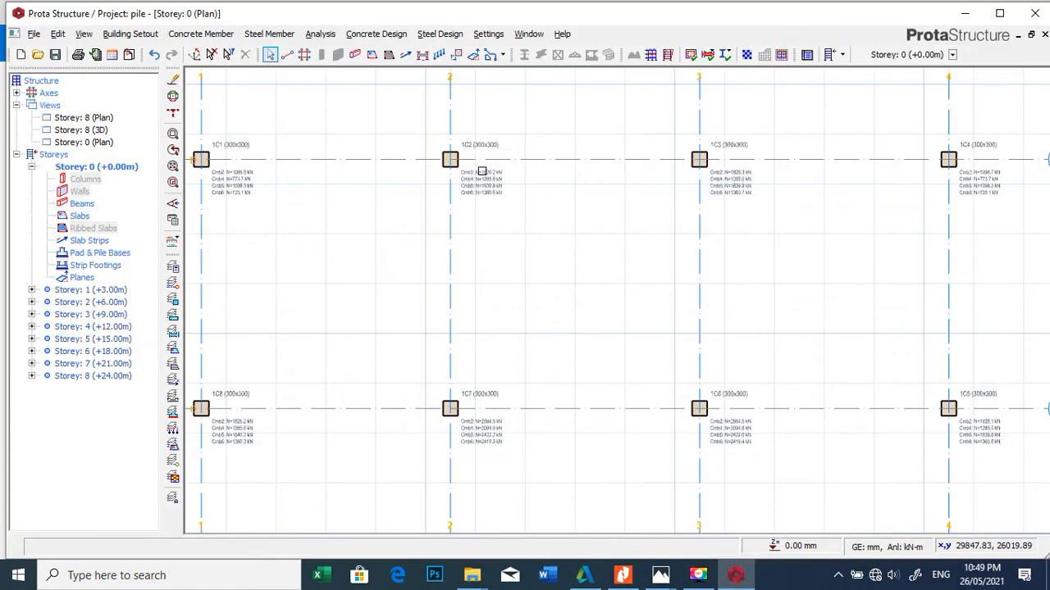
scroll(482, 172, "up", 6)
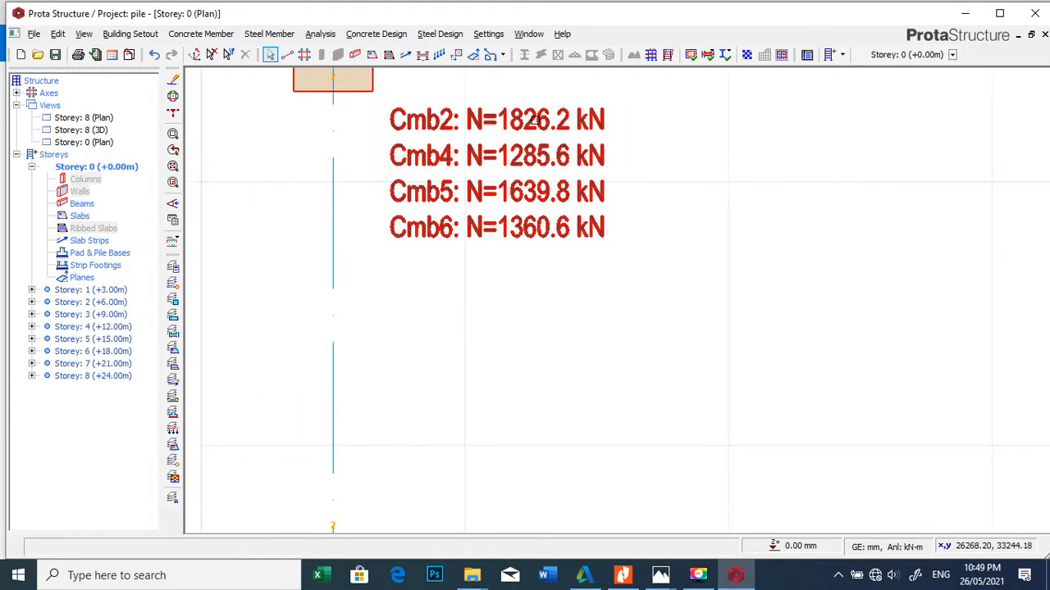
scroll(534, 120, "down", 5)
scroll(511, 222, "up", 5)
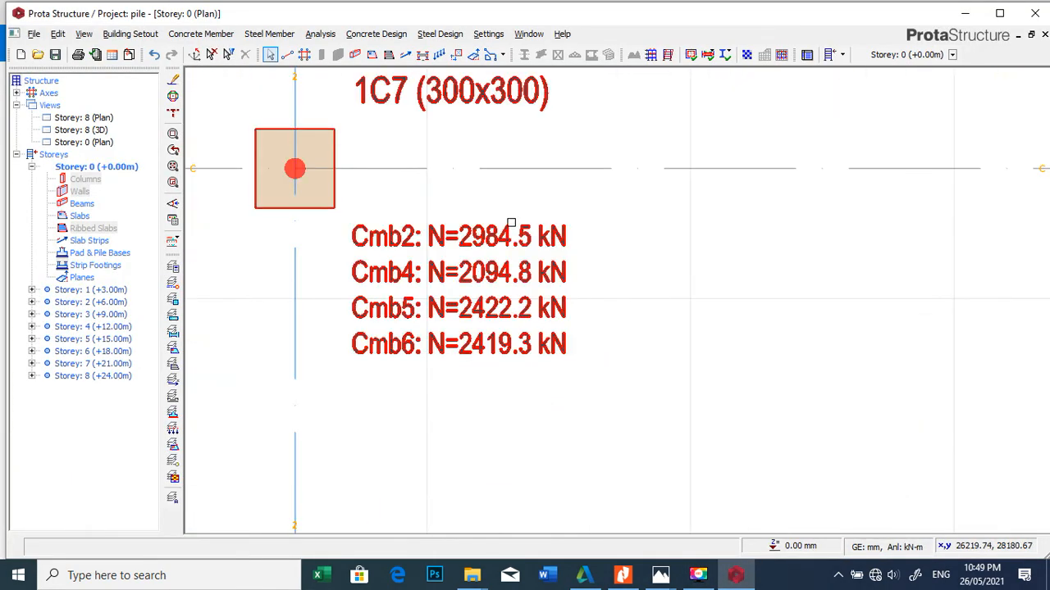
scroll(511, 222, "down", 4)
scroll(500, 219, "up", 5)
scroll(529, 206, "down", 2)
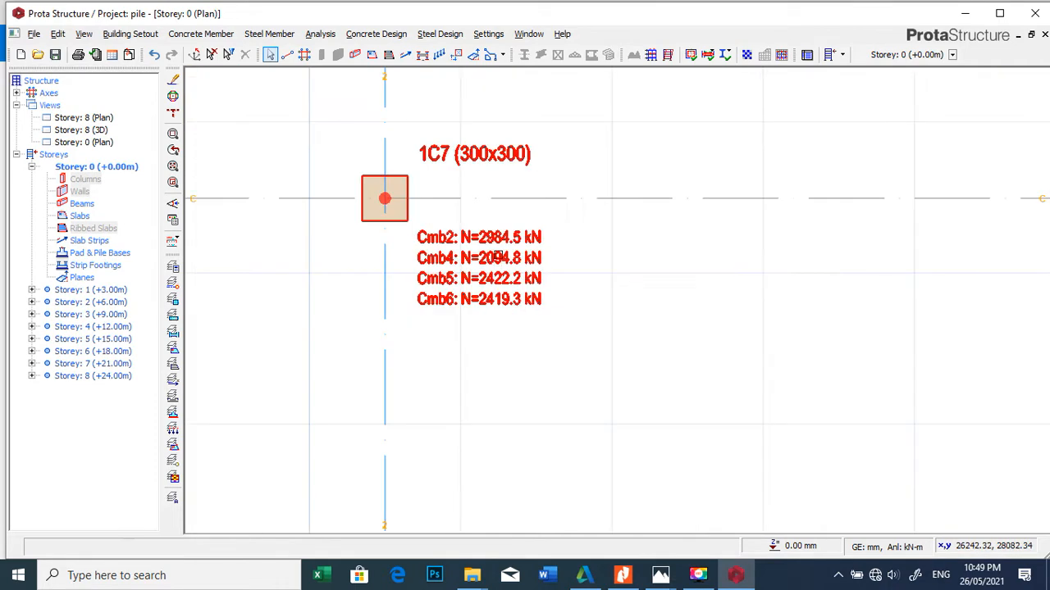
scroll(497, 258, "down", 2)
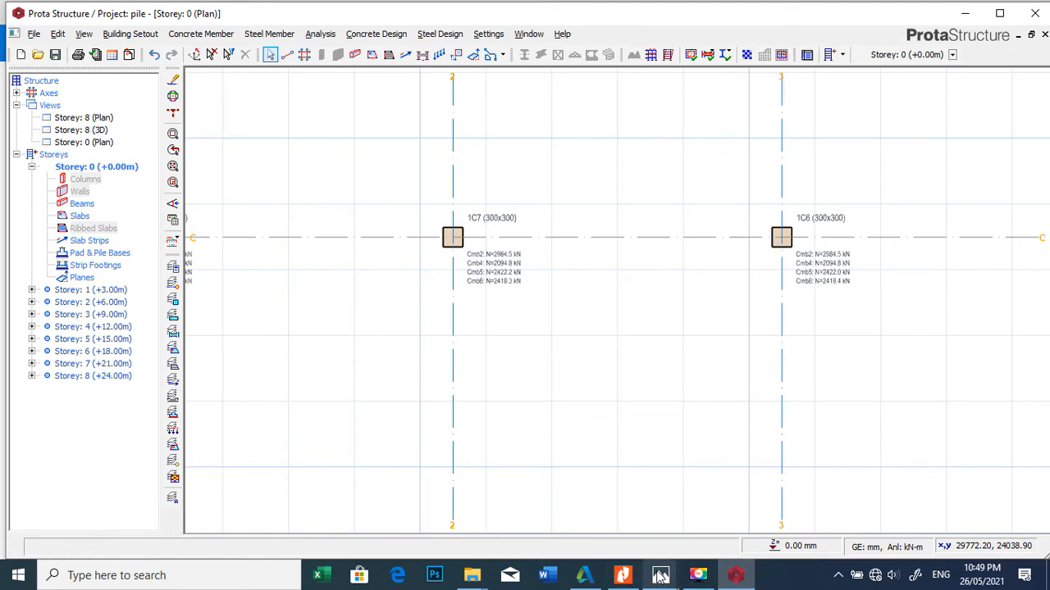
Step: Switch to the pile capacity table in Photos and read the axial bearing capacities by pile diameter and depth
mouse_move(660, 577)
left_click(708, 503)
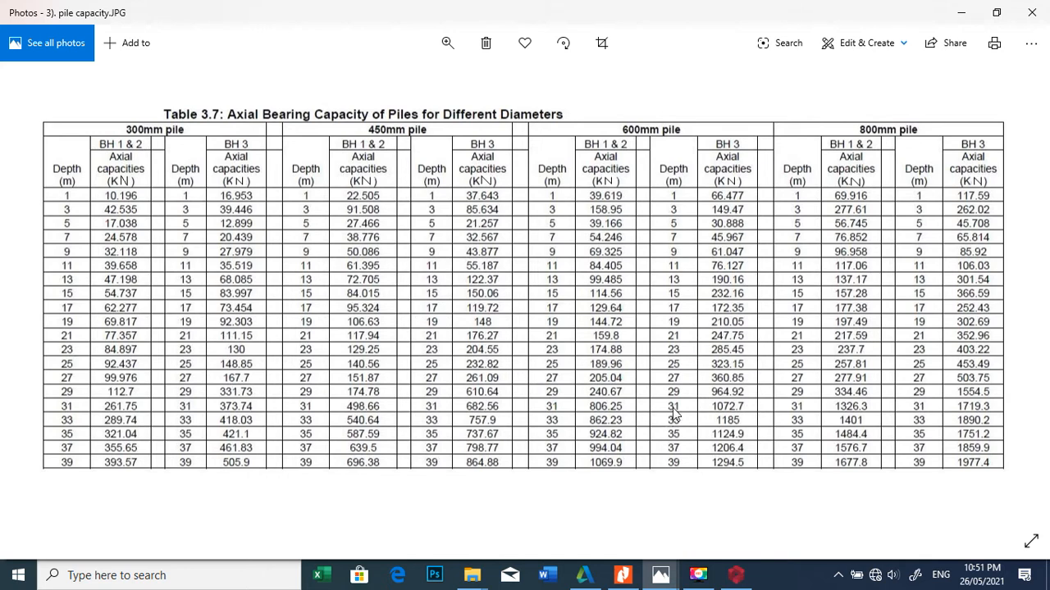
left_click(963, 17)
Step: Examine the axial loads per combination at interior columns 1C7 and 1C6 on the Storey 0 plan
scroll(603, 274, "down", 3)
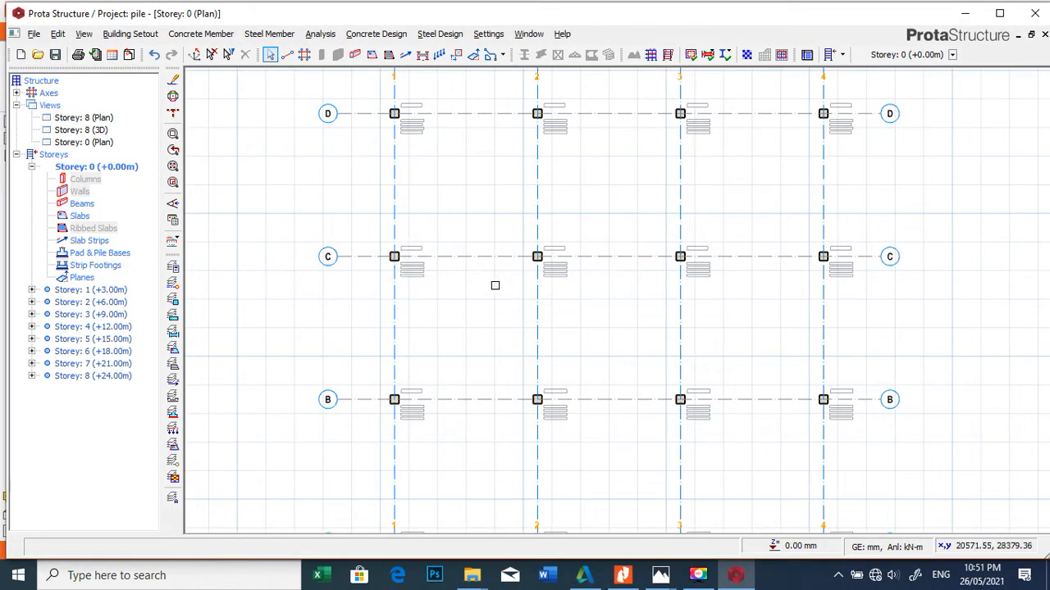
scroll(494, 284, "up", 5)
scroll(529, 342, "down", 3)
scroll(585, 250, "up", 3)
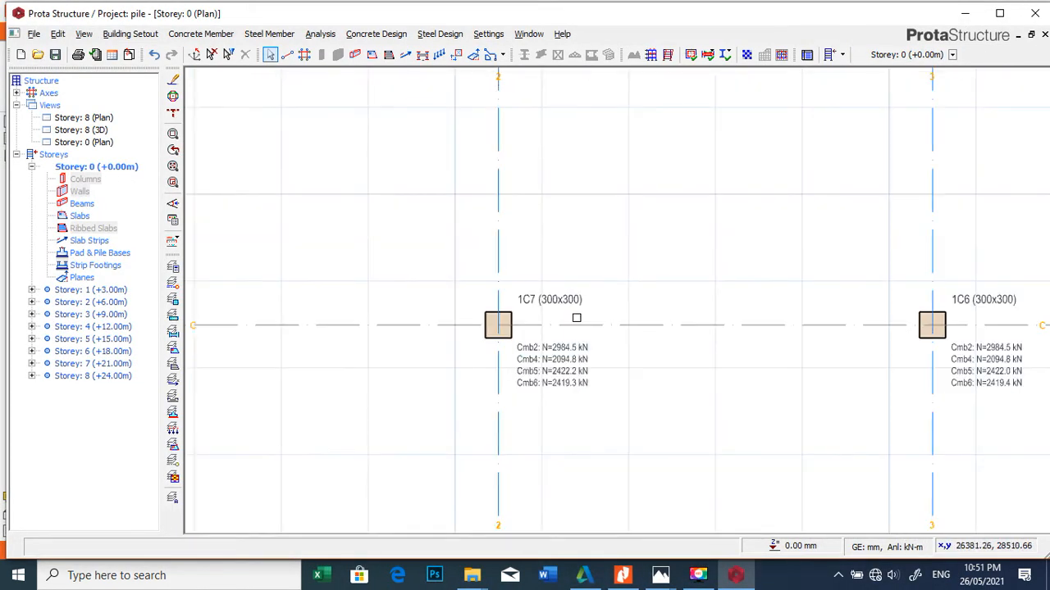
mouse_move(583, 290)
scroll(593, 265, "down", 3)
scroll(584, 287, "up", 3)
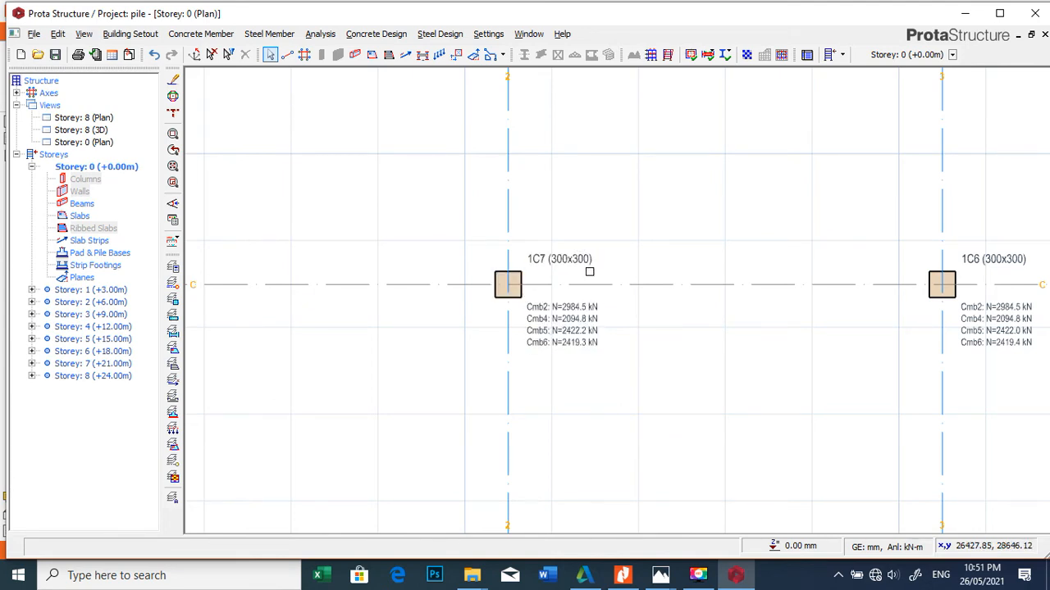
scroll(438, 293, "down", 2)
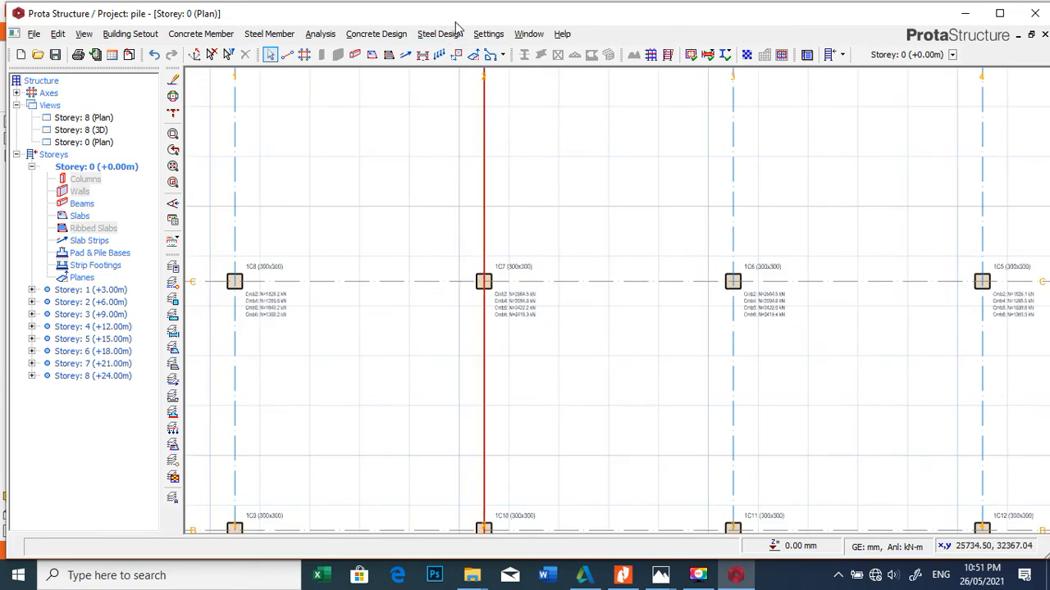
scroll(492, 312, "up", 1)
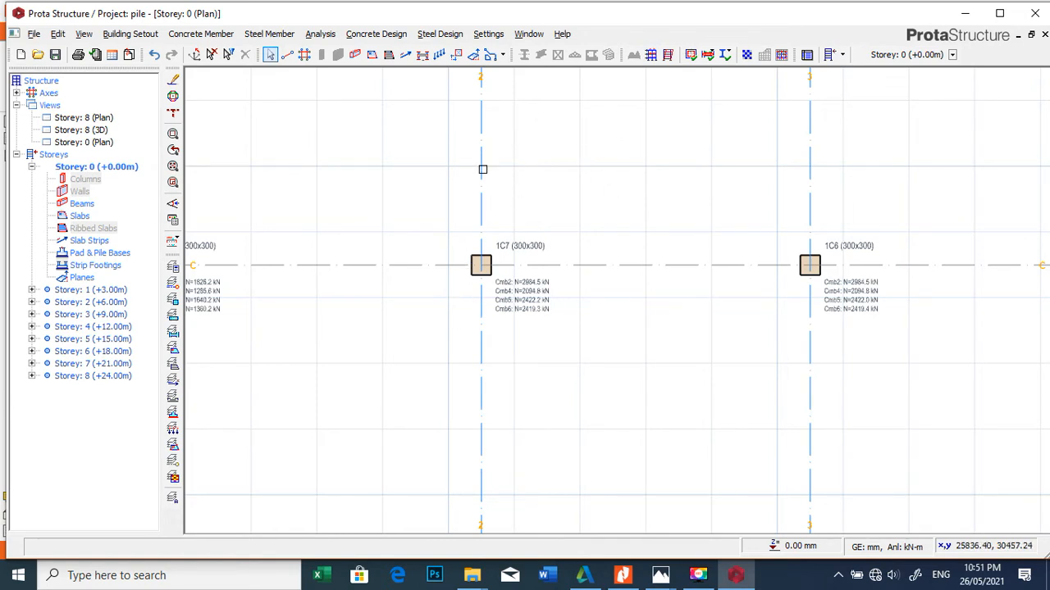
Step: Open the pile cap parameters of the foundation design settings and set the pile size to 600 mm
left_click(489, 36)
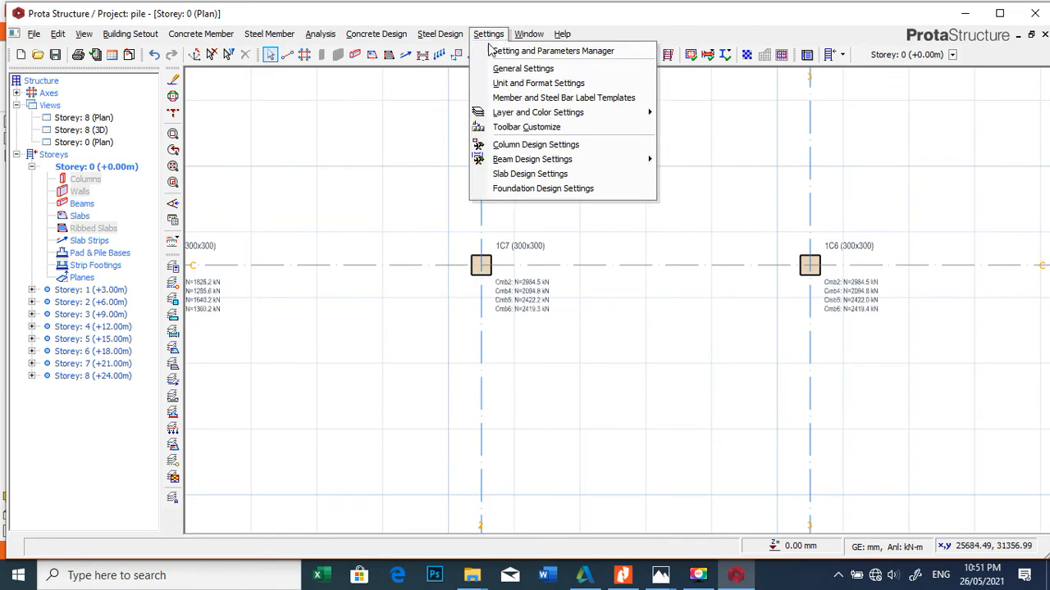
left_click(517, 190)
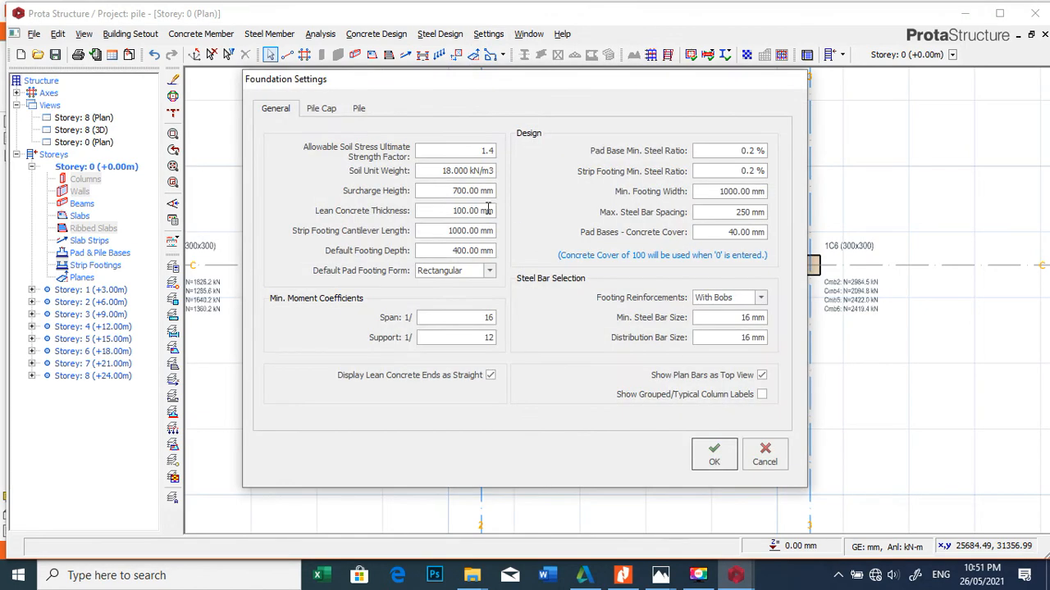
left_click(323, 109)
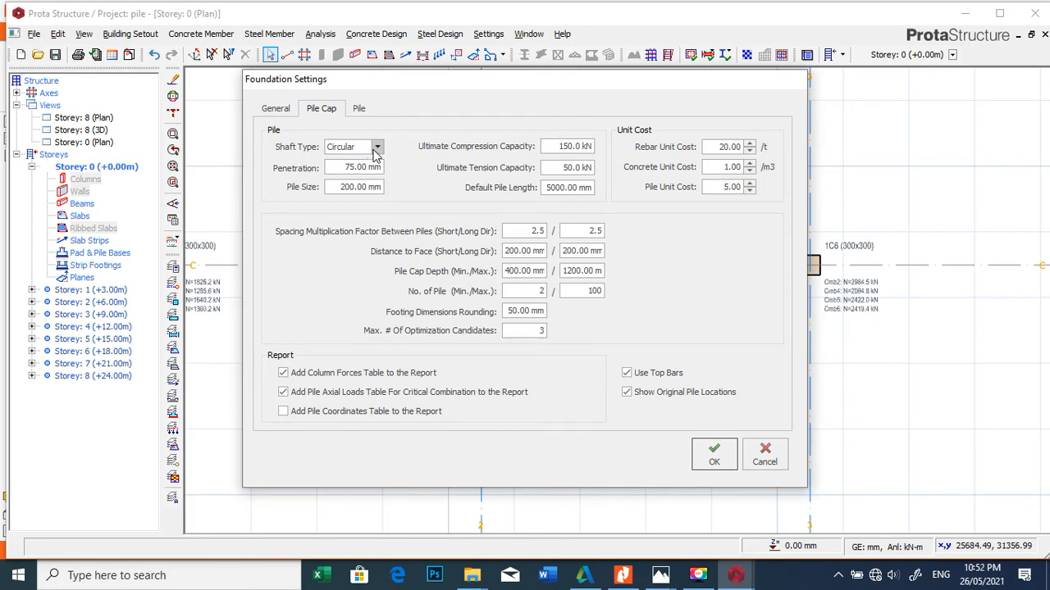
double_click(345, 187)
double_click(346, 187)
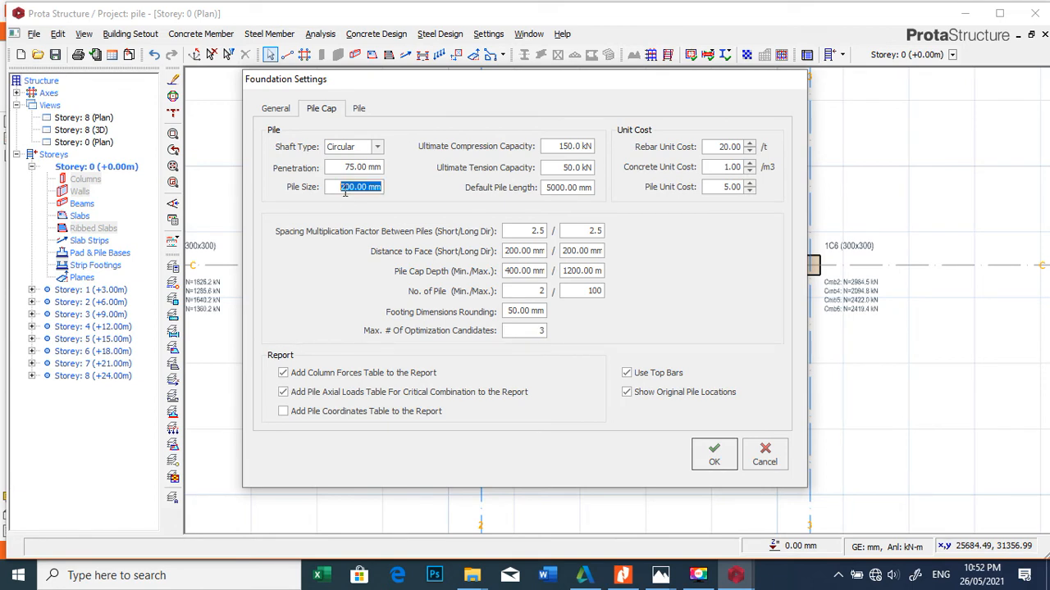
type("6")
Step: Consult the pile capacity table, and set the ultimate compression capacity to 1072 kN and the default pile length to 31000 mm
left_click(572, 147)
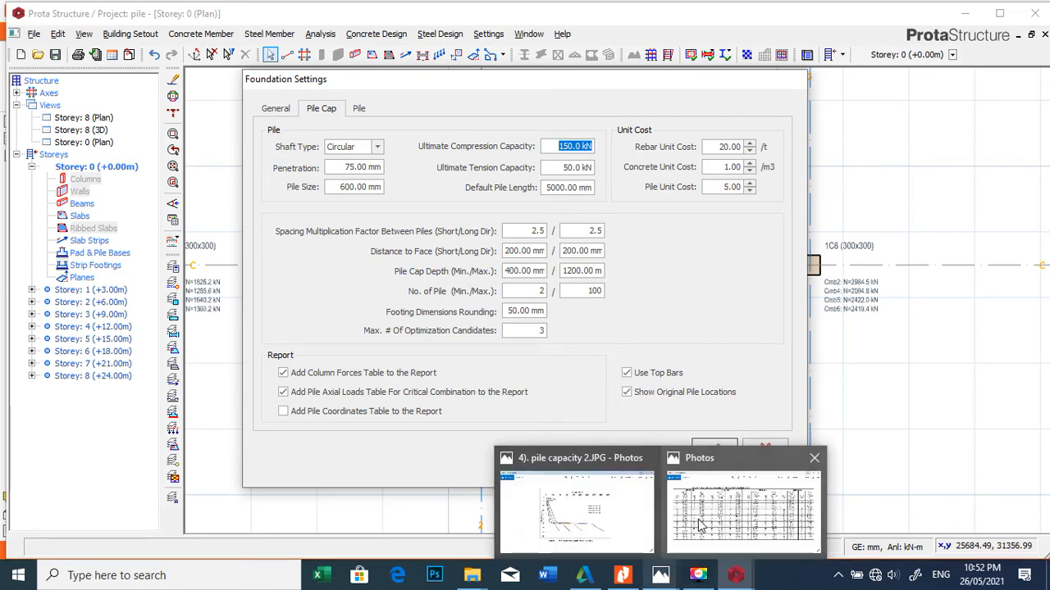
left_click(574, 513)
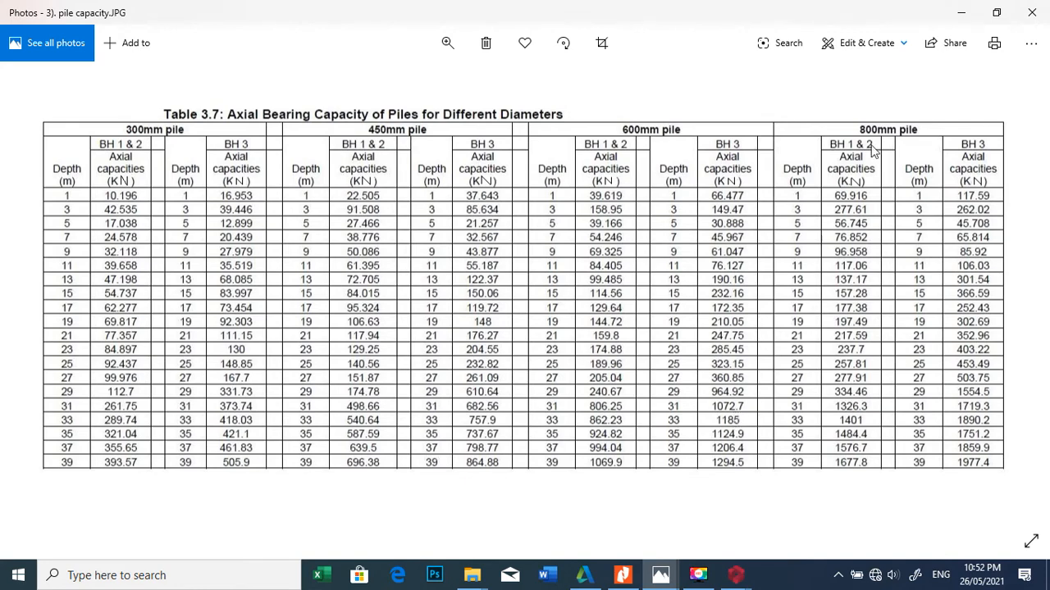
left_click(962, 13)
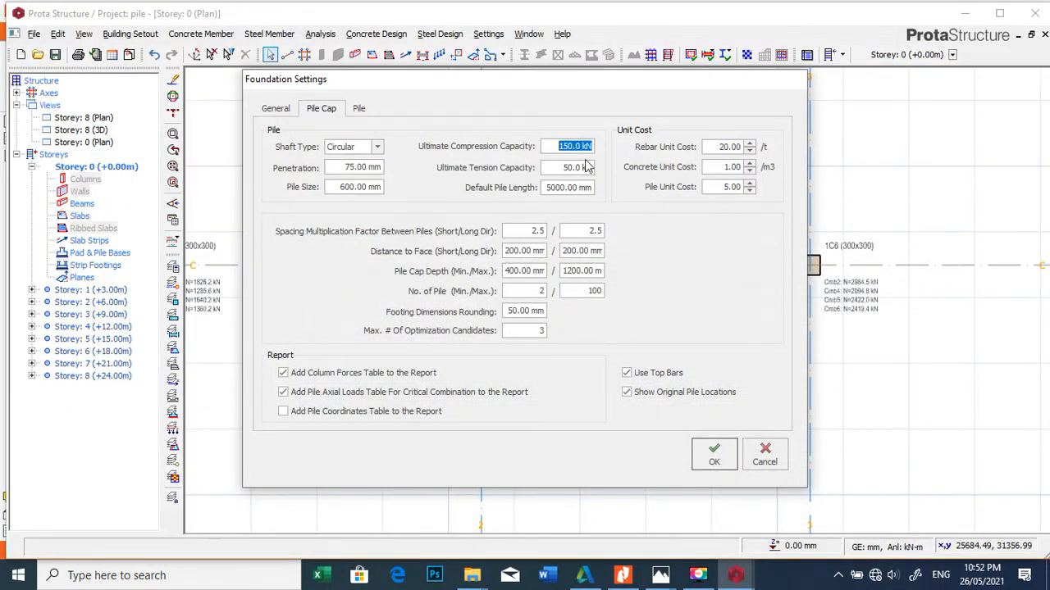
type("1072")
left_click(563, 188)
double_click(561, 189)
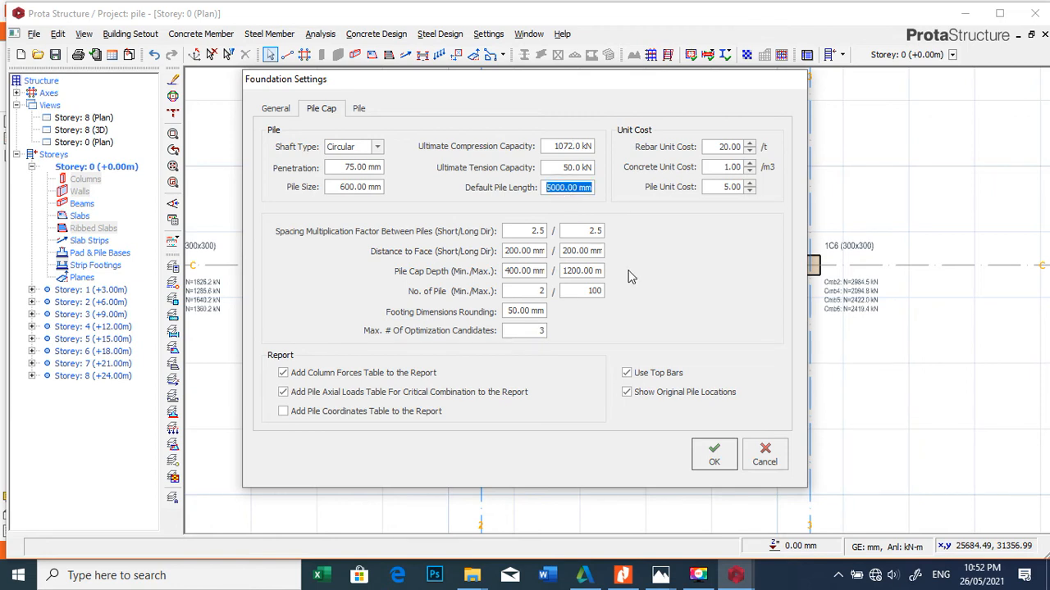
type("31000")
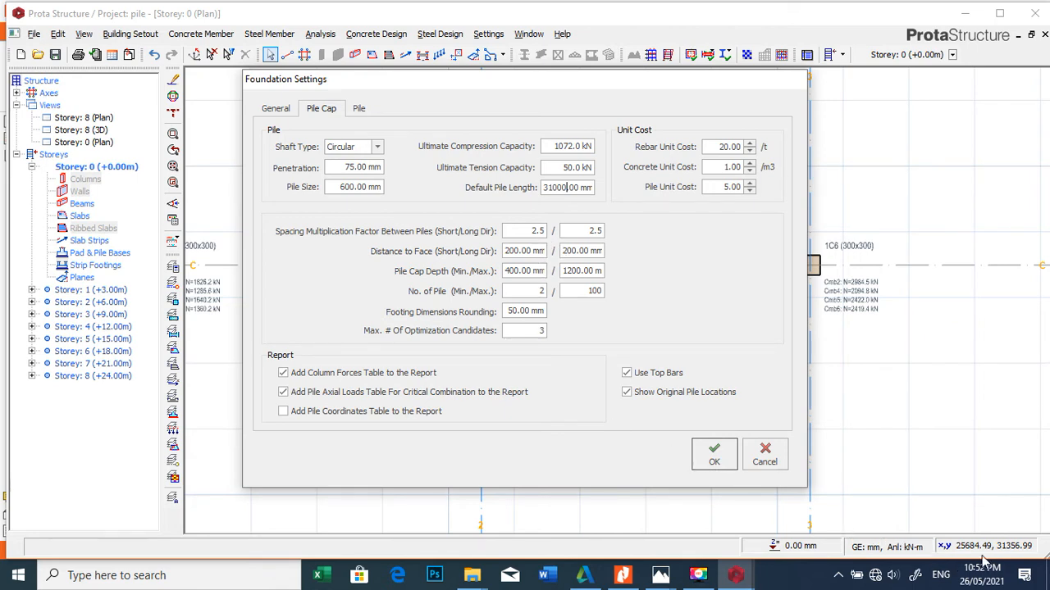
Step: Set the minimum number of piles to 1 and apply the foundation settings
double_click(536, 296)
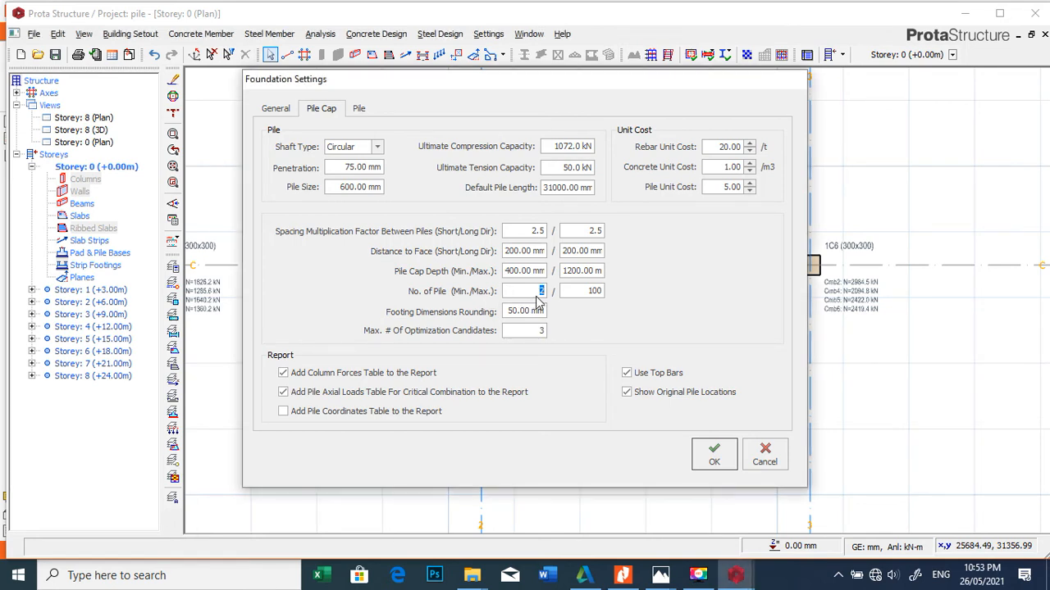
type("1")
left_click(719, 455)
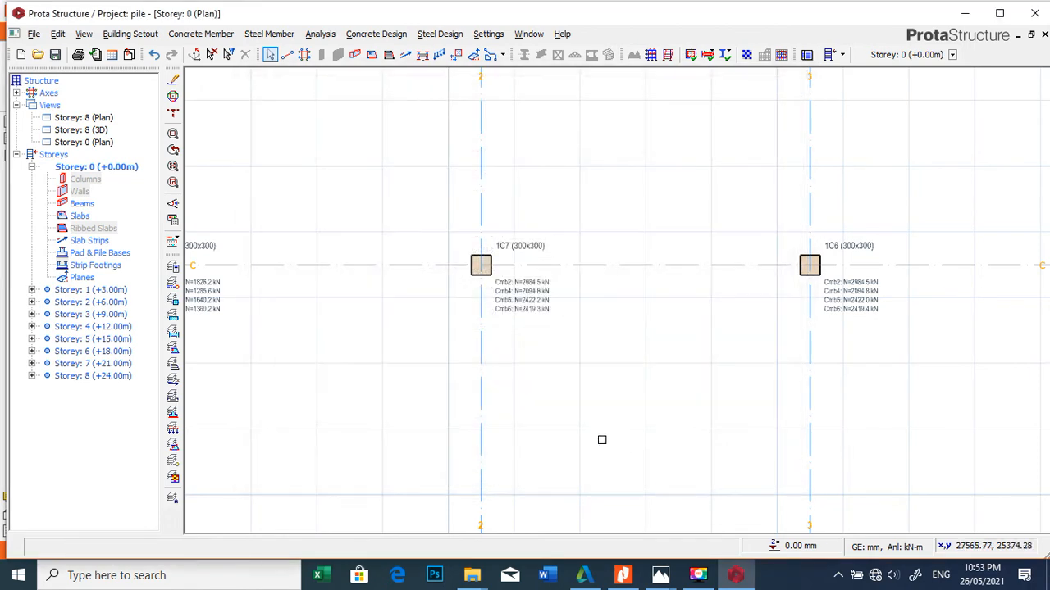
Step: Insert a pile cap under column 1C7 on the Storey 0 plan
scroll(516, 269, "up", 5)
left_click(457, 248)
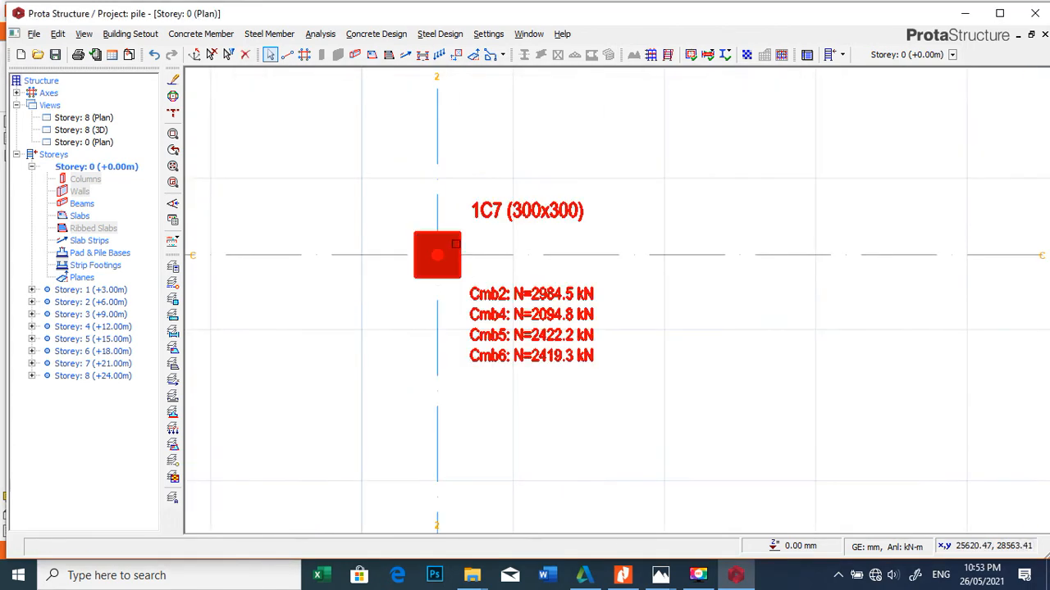
right_click(456, 242)
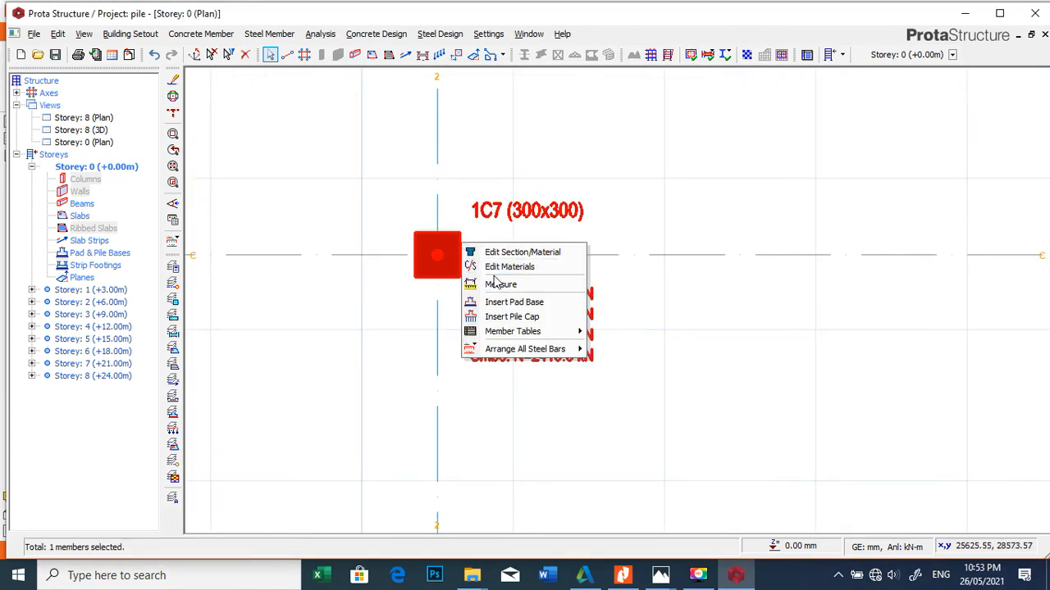
left_click(512, 319)
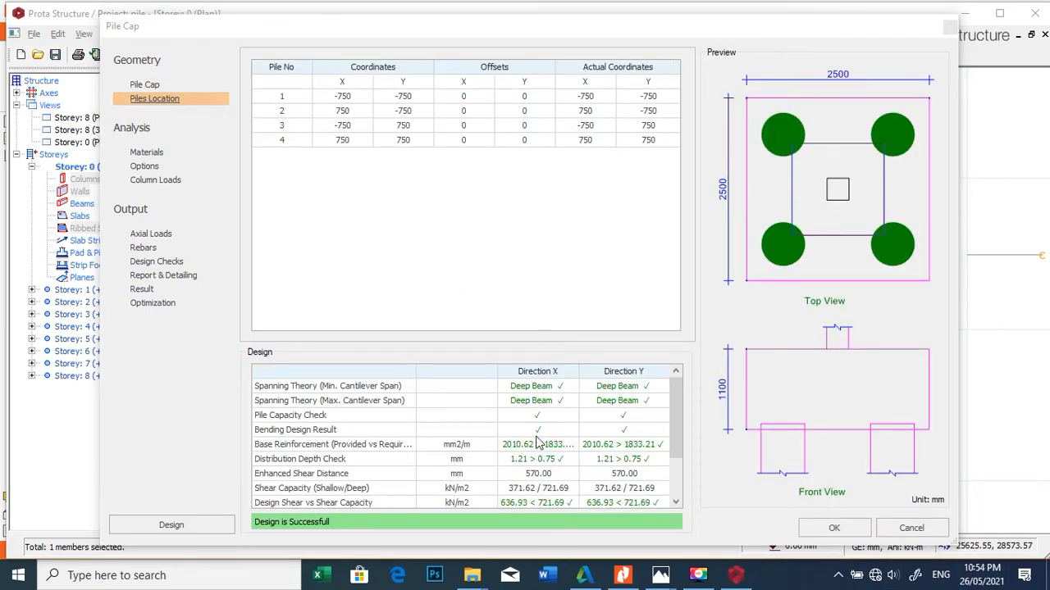
Step: Try to set the depth of column 1C7's pile cap to 1300 mm with a design rerun, and accept the pile cap
left_click(143, 85)
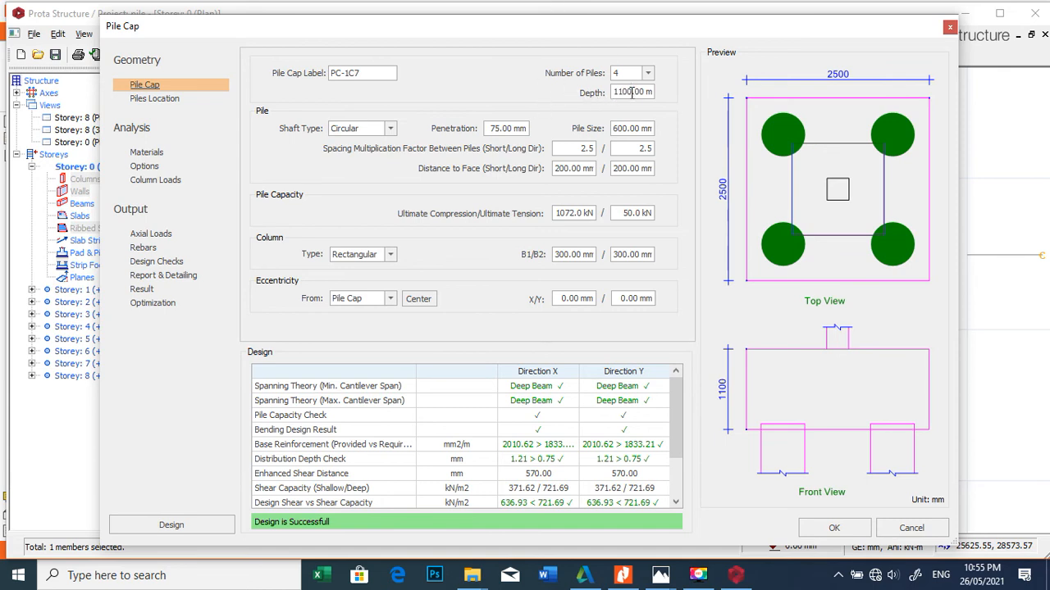
left_click(631, 91)
type("1300")
left_click(164, 526)
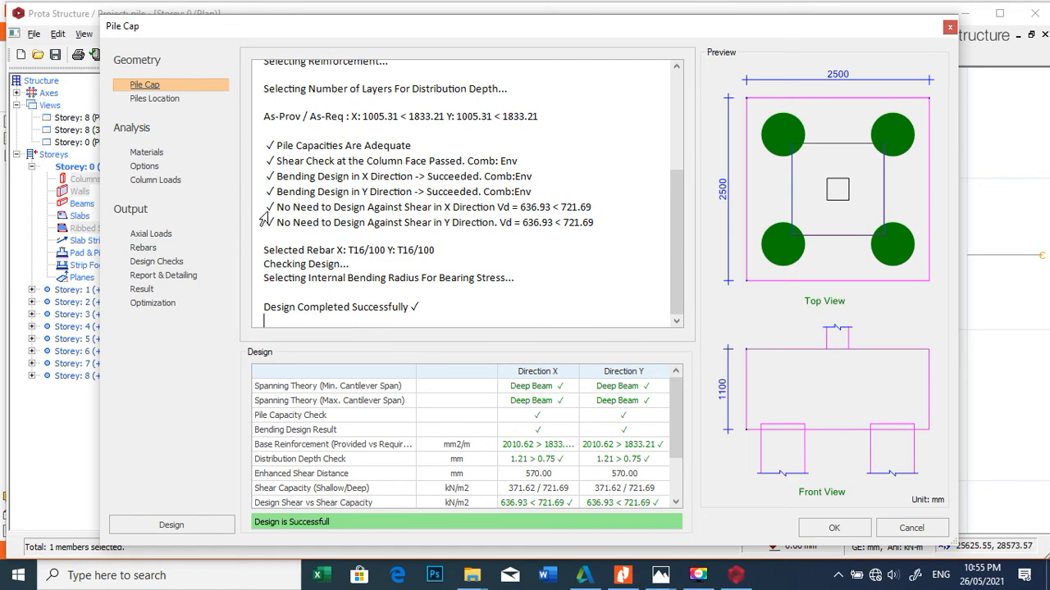
left_click(830, 530)
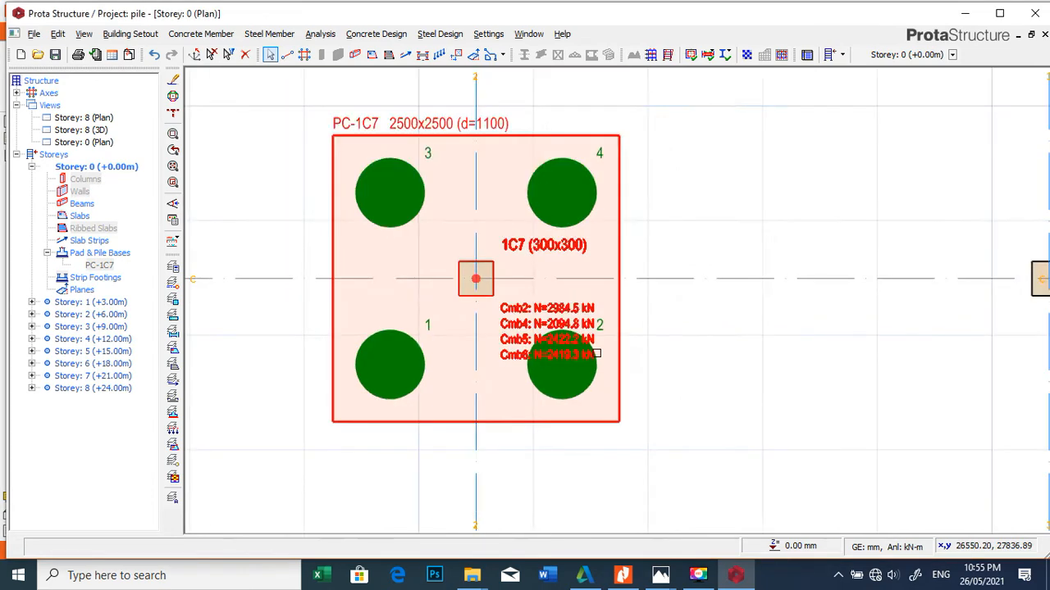
Step: Examine the pile cap at column 1C7 on the Storey 0 plan, including its pile layout, footing dimensions and surrounding columns
scroll(596, 354, "down", 1)
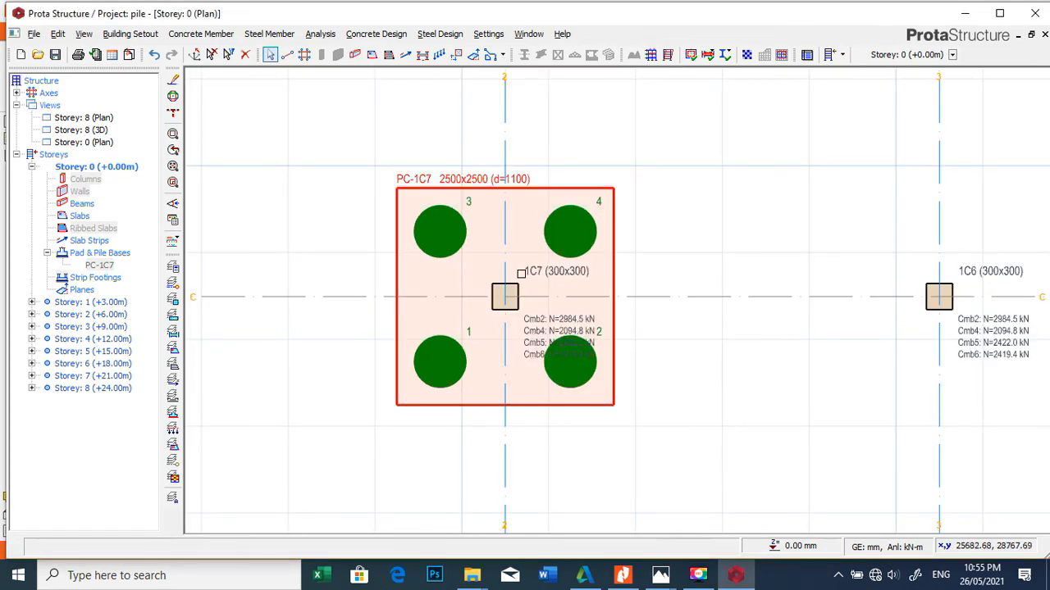
scroll(549, 250, "down", 5)
scroll(545, 205, "up", 2)
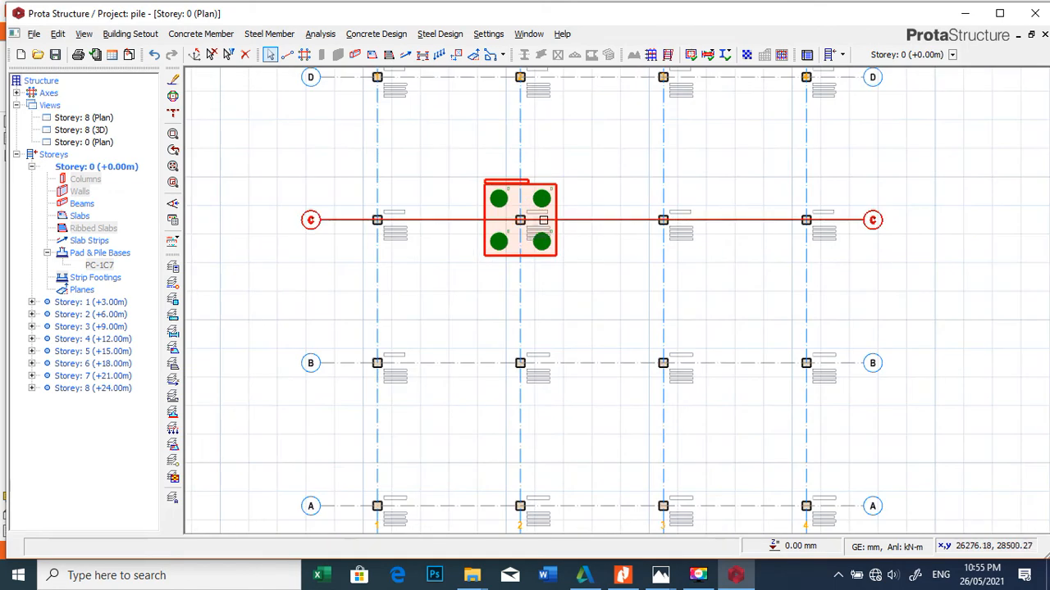
scroll(545, 200, "down", 1)
scroll(549, 197, "up", 8)
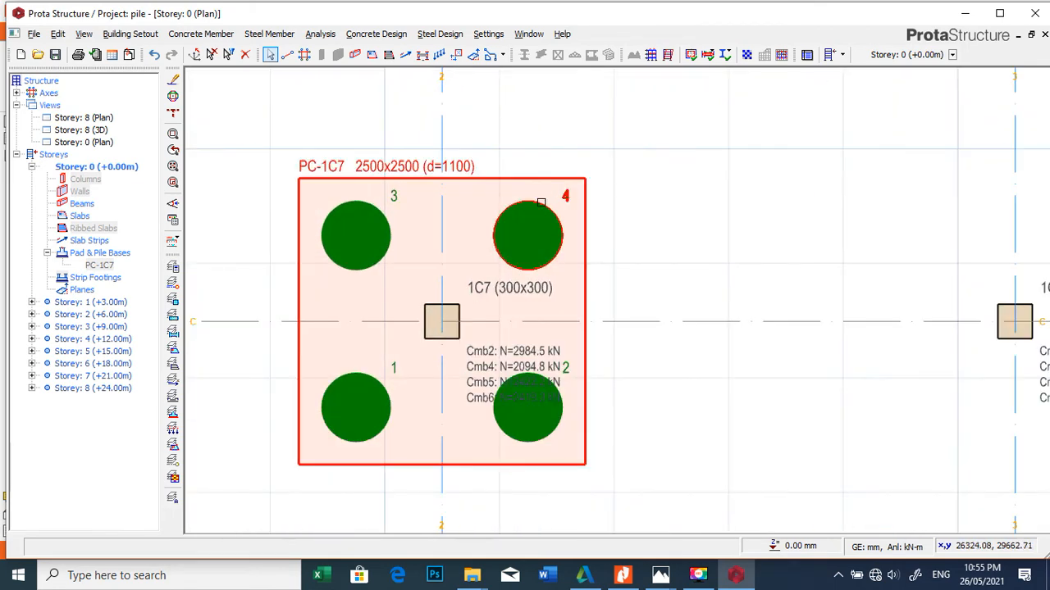
scroll(467, 258, "down", 3)
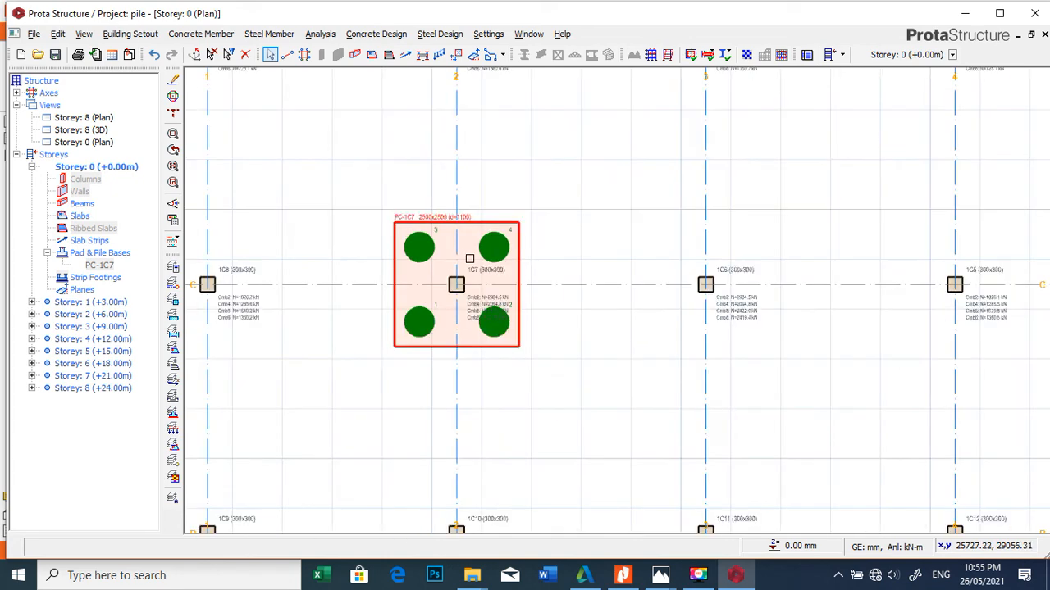
scroll(495, 252, "up", 1)
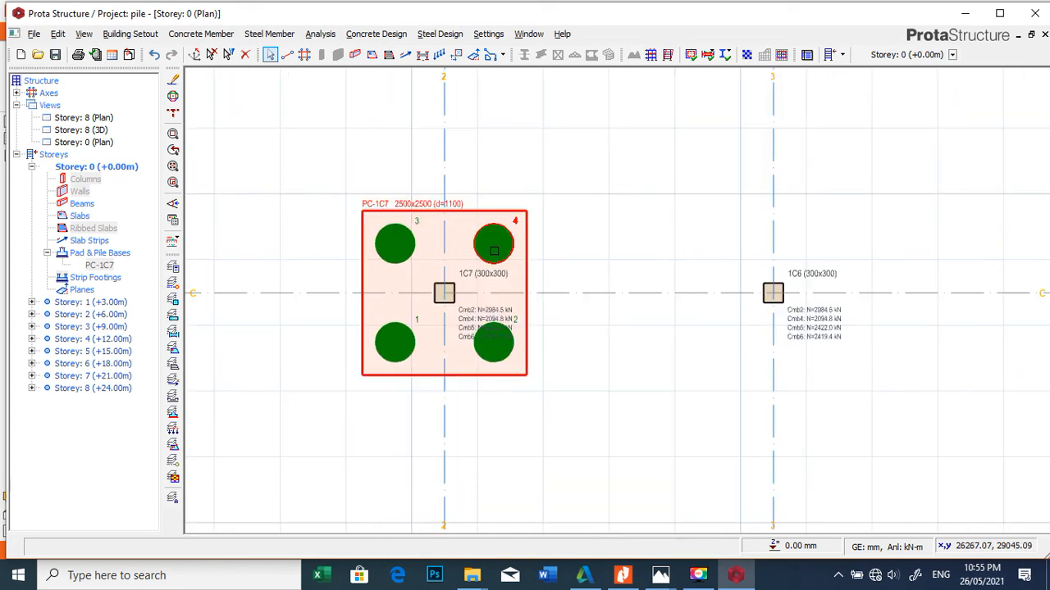
scroll(497, 251, "down", 3)
scroll(497, 250, "down", 3)
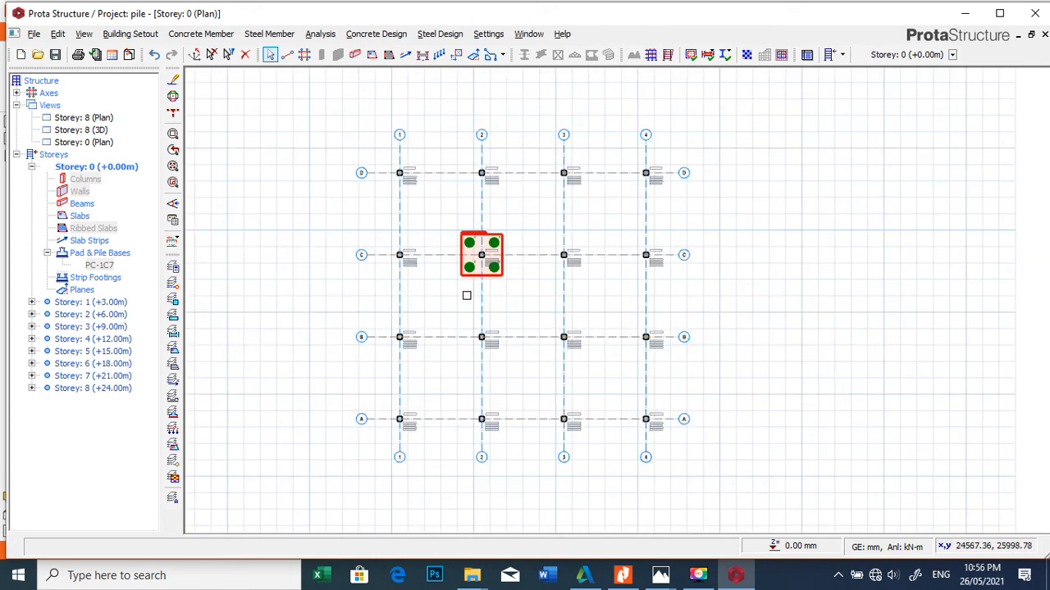
scroll(466, 293, "up", 3)
scroll(518, 201, "up", 3)
mouse_move(538, 191)
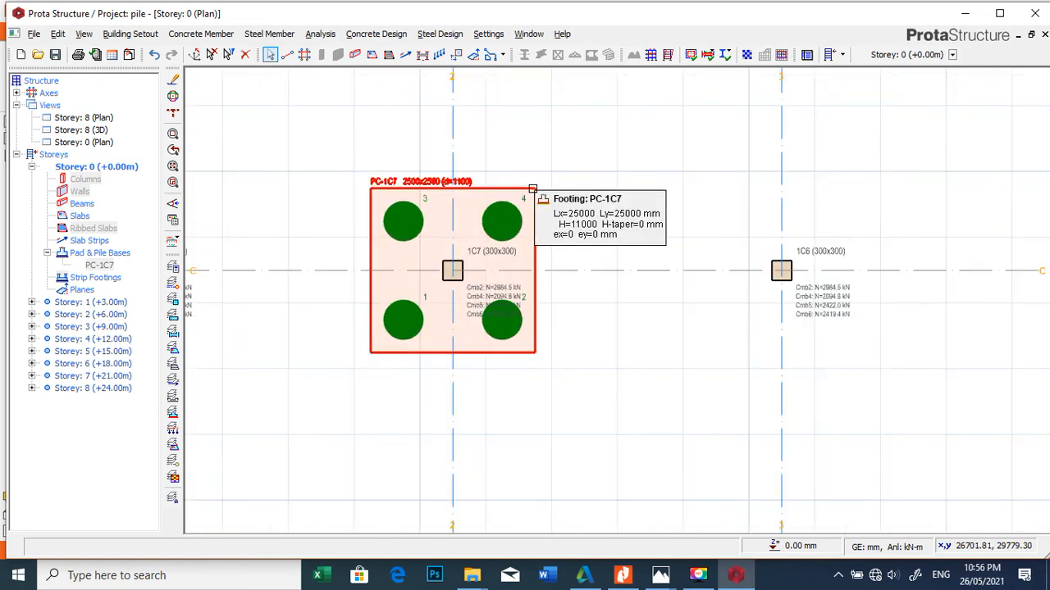
scroll(548, 196, "down", 5)
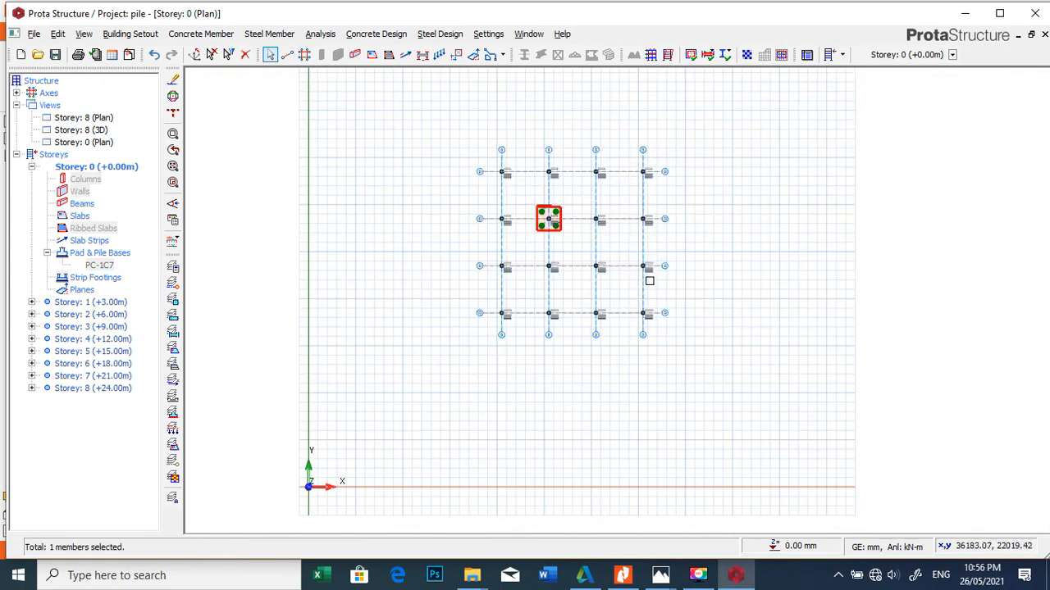
Step: Replace the single pile cap at column 1C7 with a batch of pile caps for all 16 columns on the Storey 0 plan
scroll(561, 223, "up", 5)
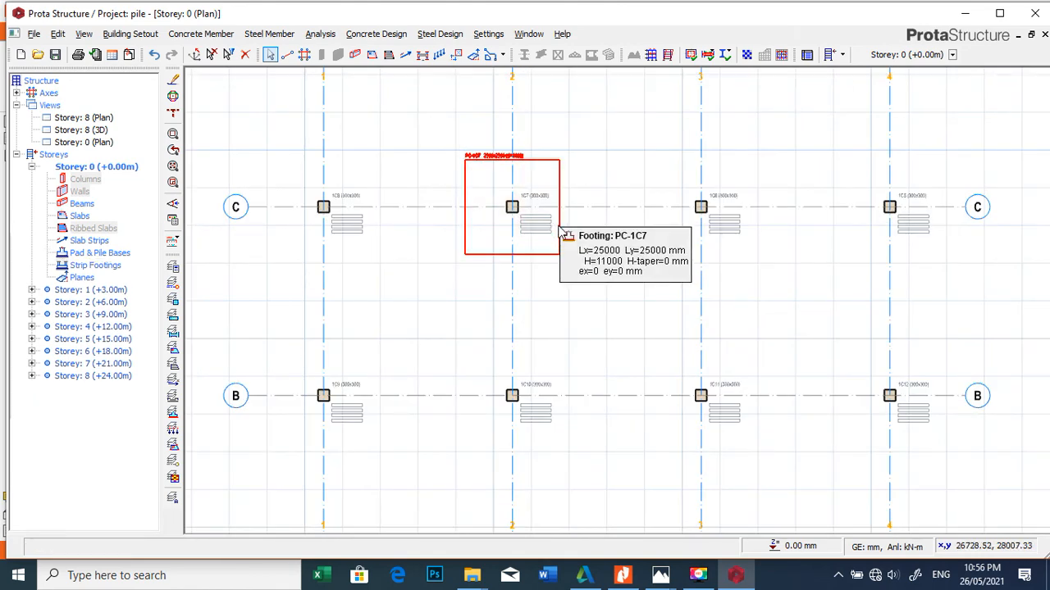
scroll(564, 237, "down", 5)
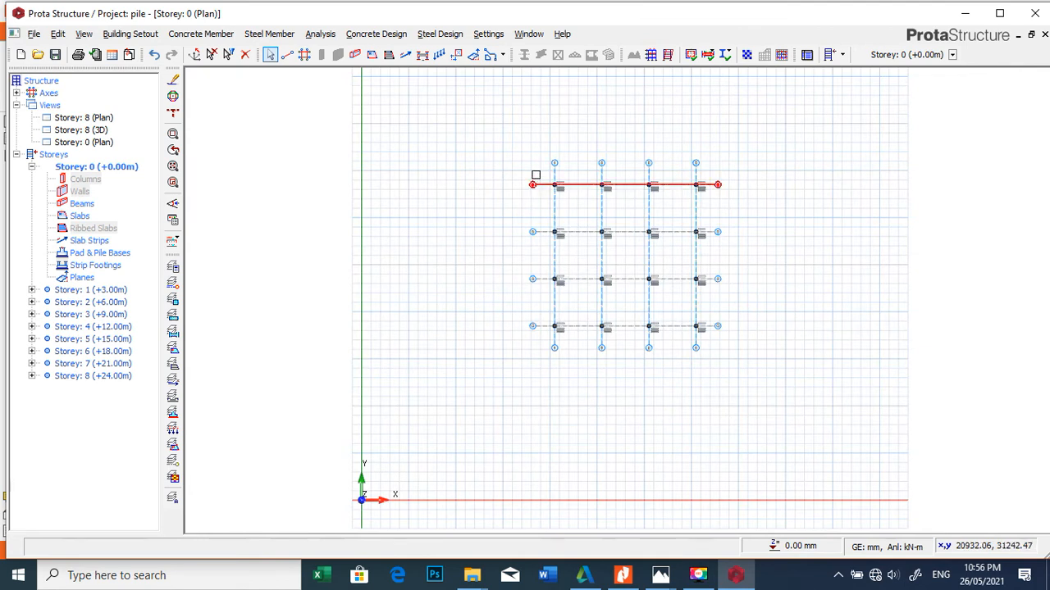
left_click_drag(537, 157, 742, 359)
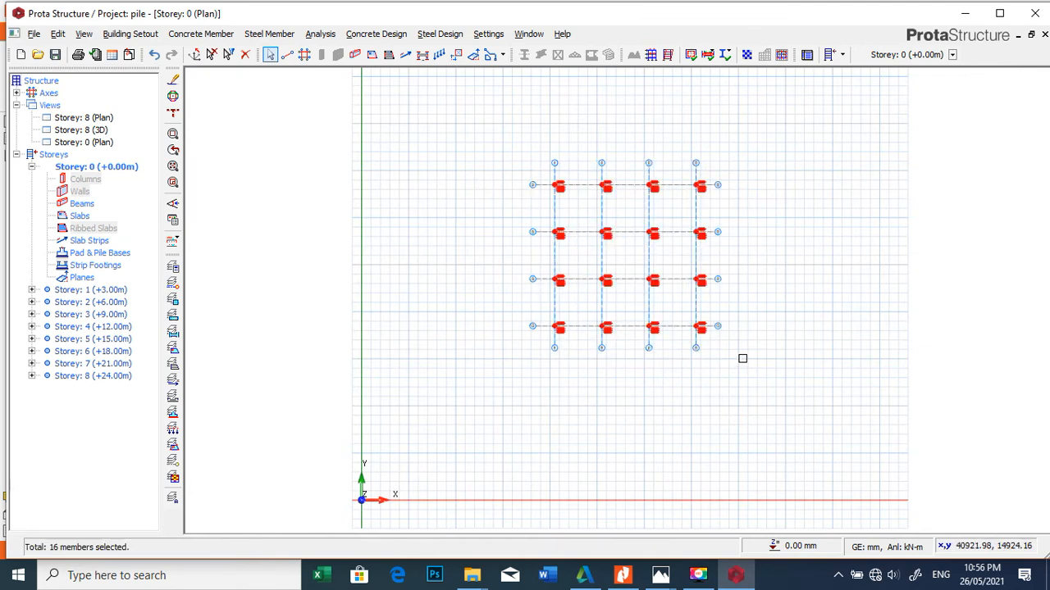
right_click(610, 263)
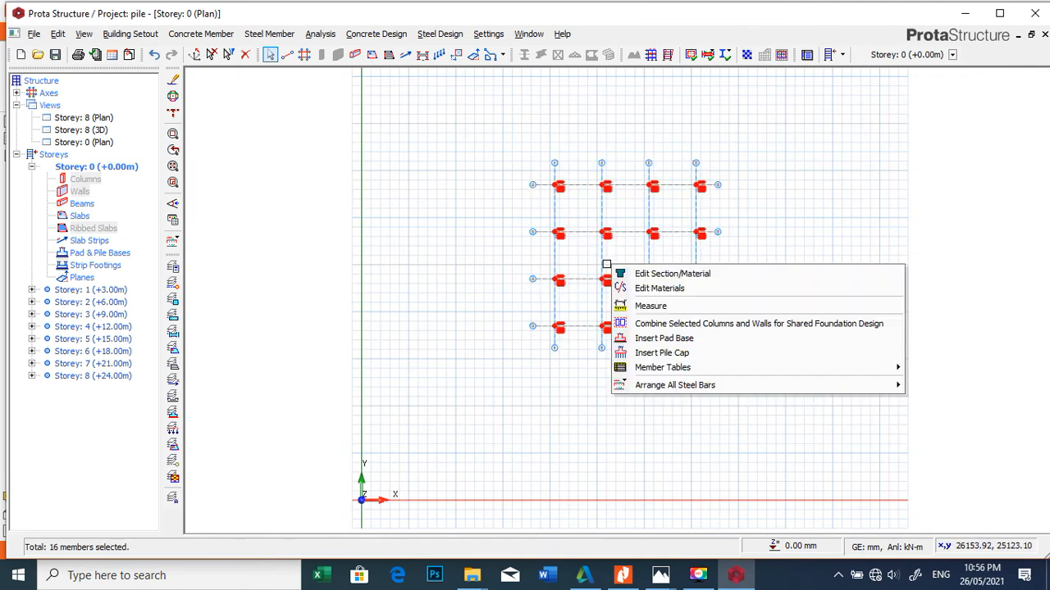
left_click(662, 356)
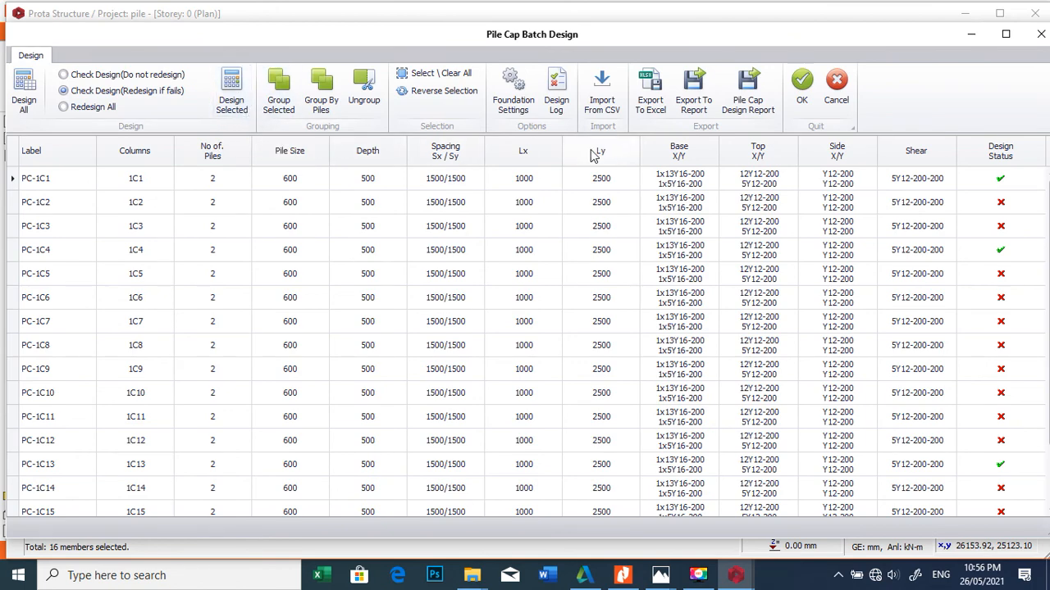
Step: Review the pile cap parameters in the batch design's foundation settings and accept them as they are
left_click(514, 97)
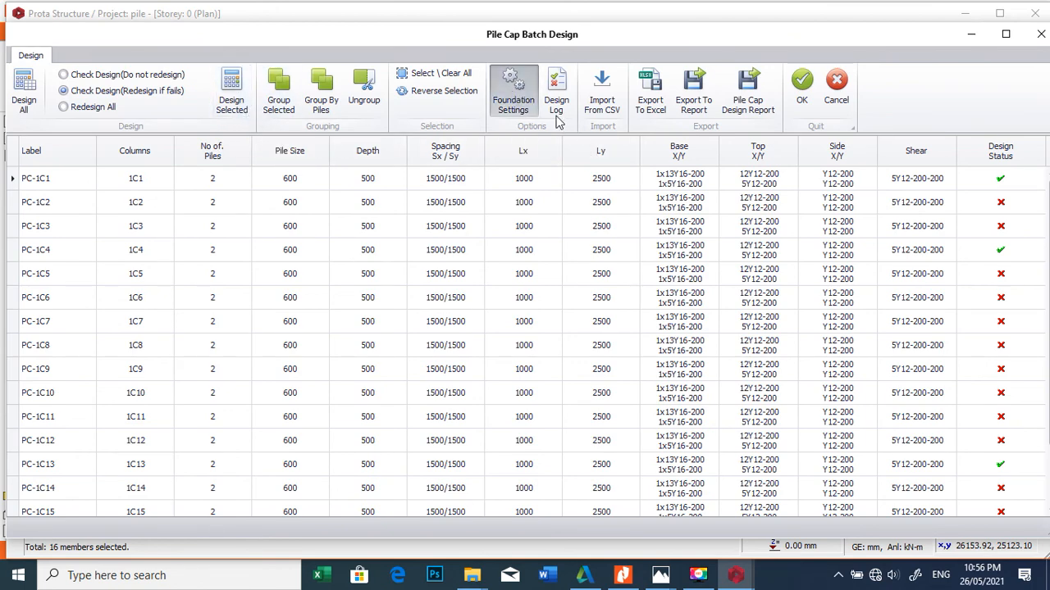
left_click(321, 108)
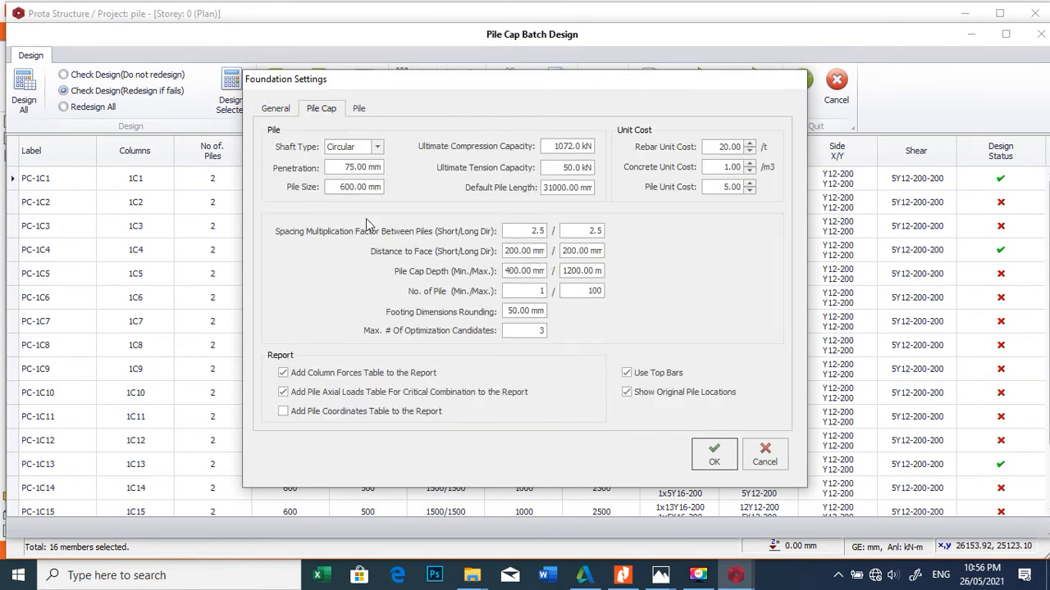
left_click(713, 461)
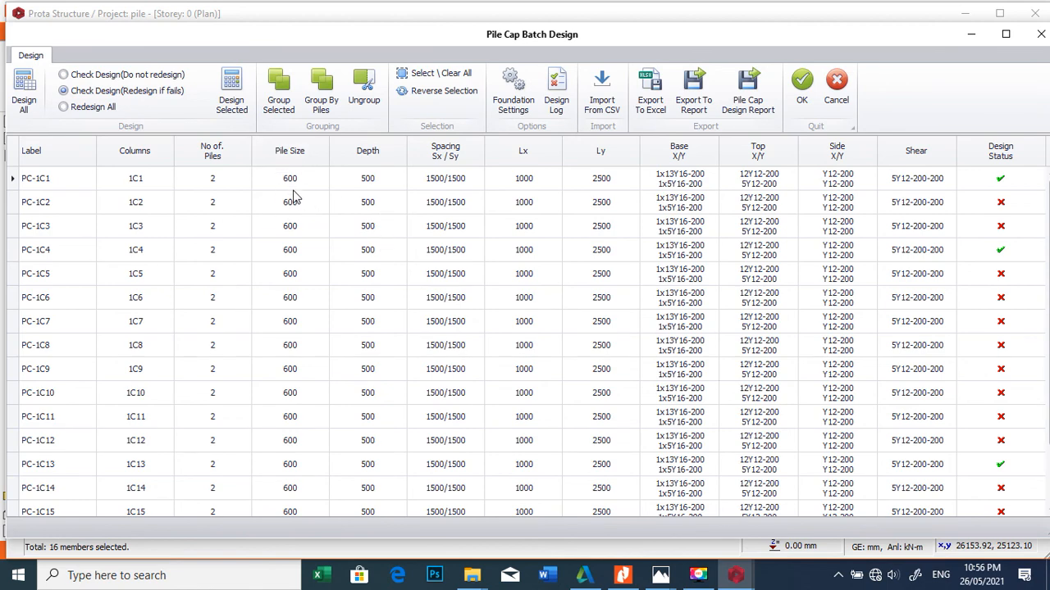
Step: Design all 16 pile caps in the batch with redesign of failing ones, check every row, and accept the results
left_click(25, 95)
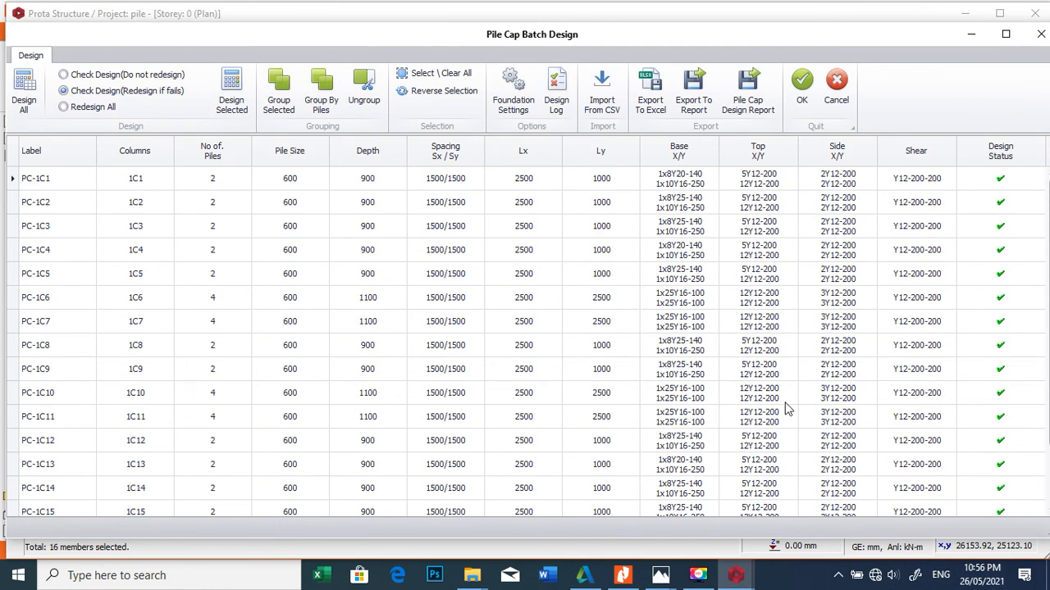
scroll(1030, 233, "down", 1)
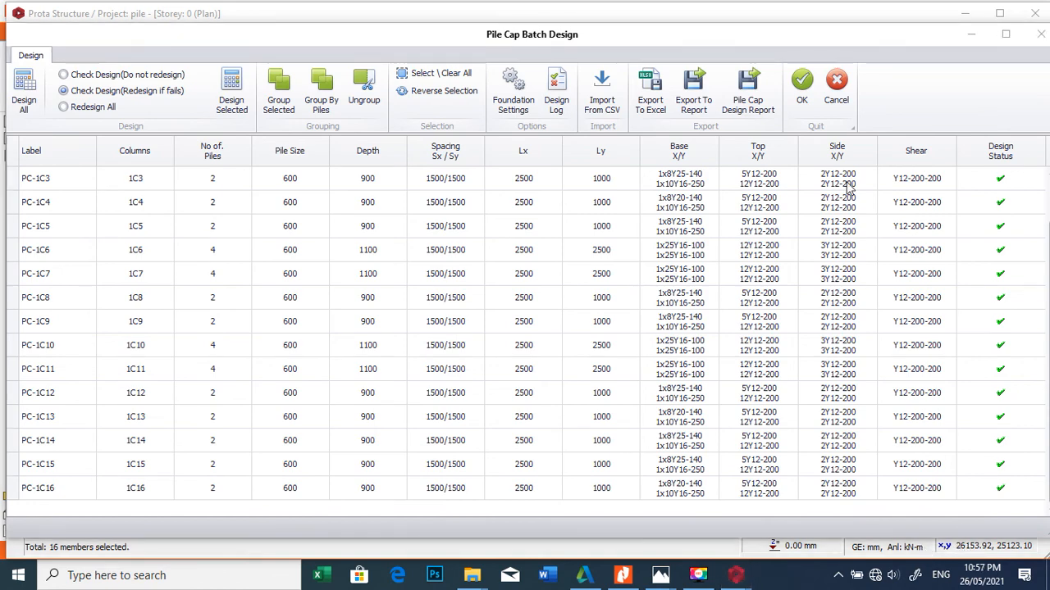
left_click(801, 82)
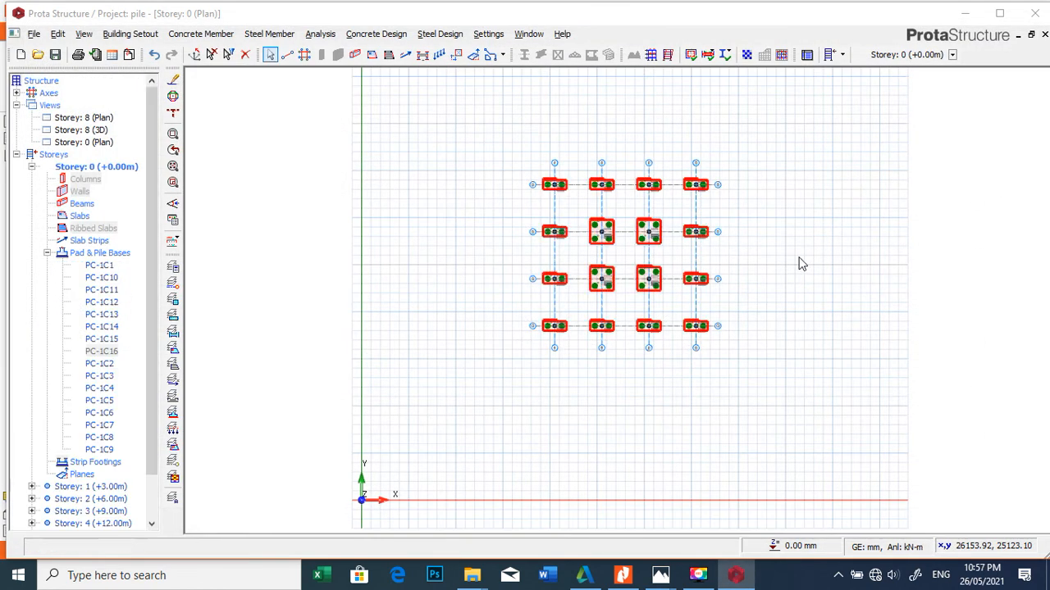
Step: Examine the pile caps along grid lines D to A, including their pile layouts, footing dimensions, depths and column axial loads
scroll(661, 238, "up", 2)
scroll(500, 131, "up", 5)
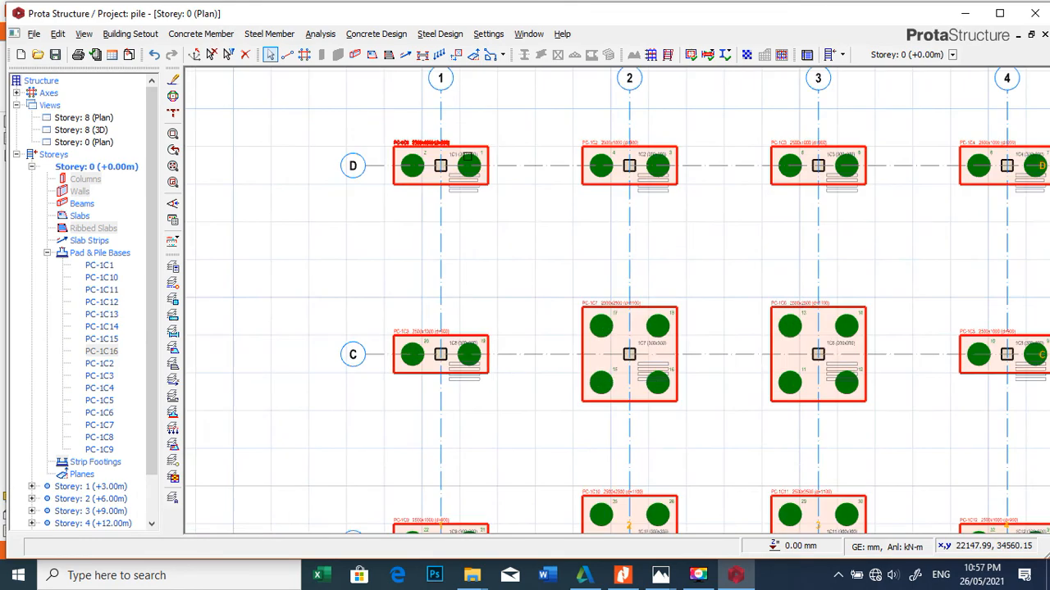
scroll(478, 173, "down", 3)
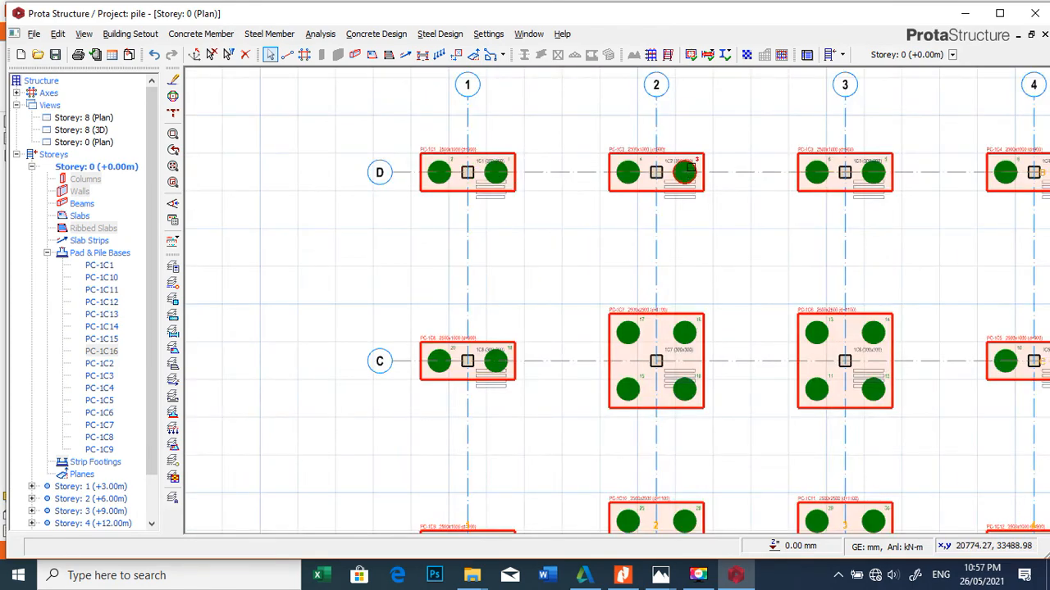
scroll(690, 165, "up", 4)
scroll(574, 153, "down", 3)
scroll(991, 155, "up", 2)
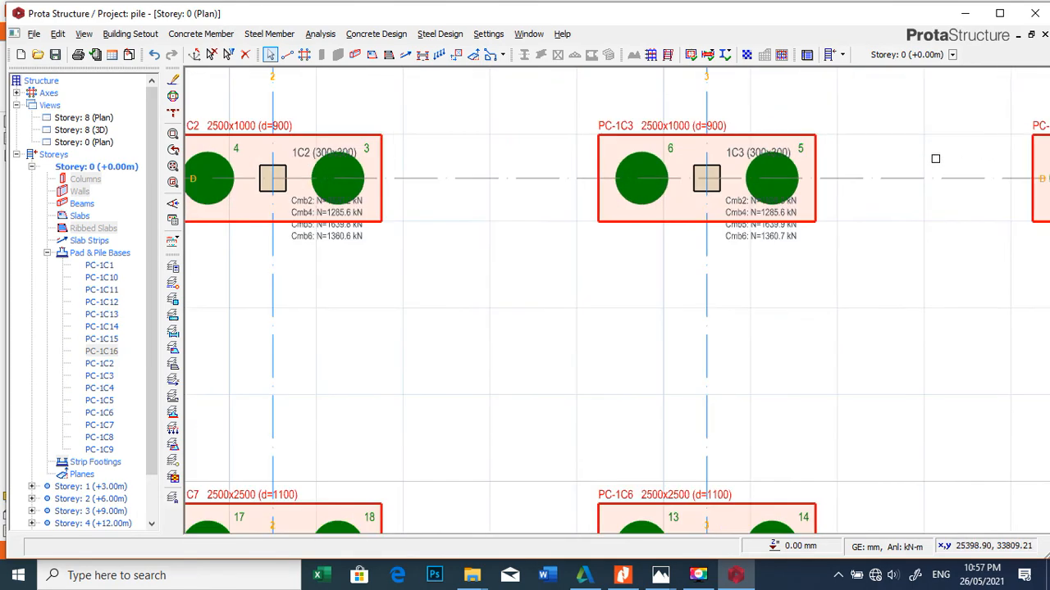
scroll(782, 165, "down", 5)
scroll(751, 159, "up", 4)
scroll(792, 134, "up", 3)
scroll(779, 164, "down", 5)
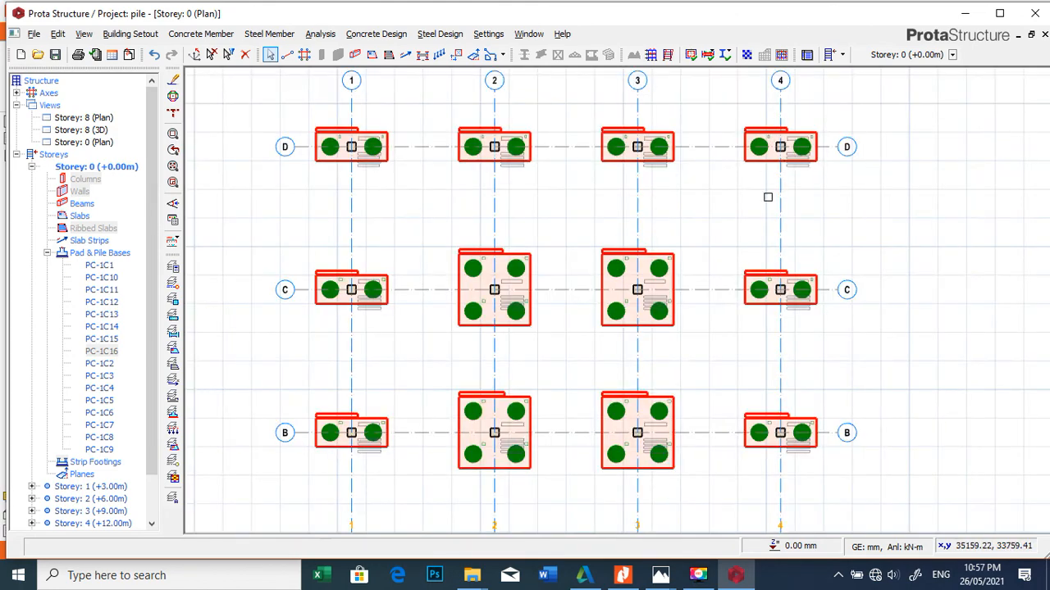
scroll(771, 351, "up", 4)
scroll(759, 206, "down", 4)
scroll(756, 347, "up", 4)
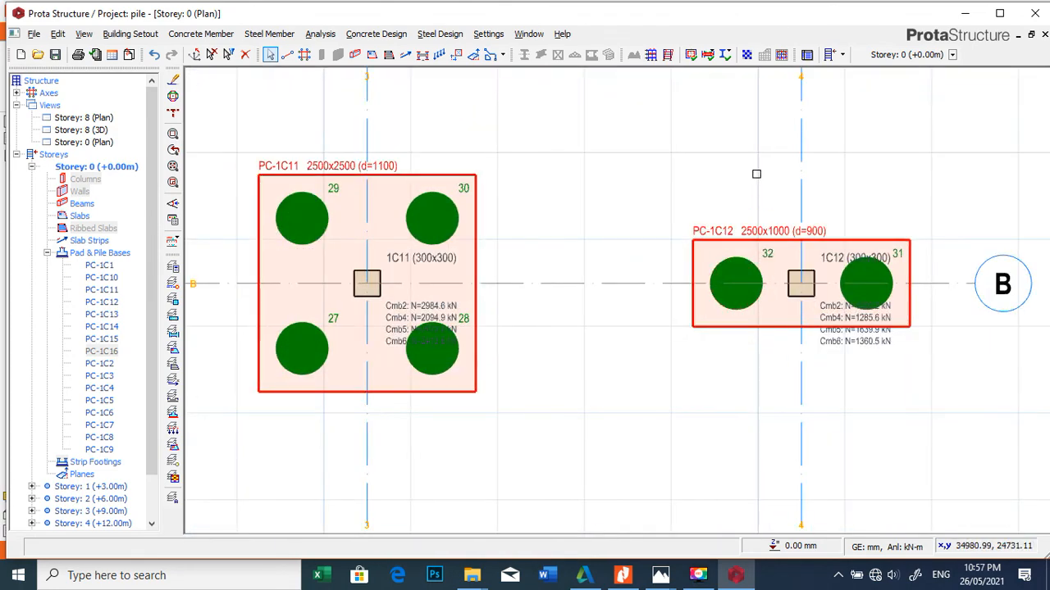
scroll(754, 171, "down", 4)
scroll(790, 241, "up", 4)
scroll(589, 314, "down", 4)
scroll(589, 313, "up", 4)
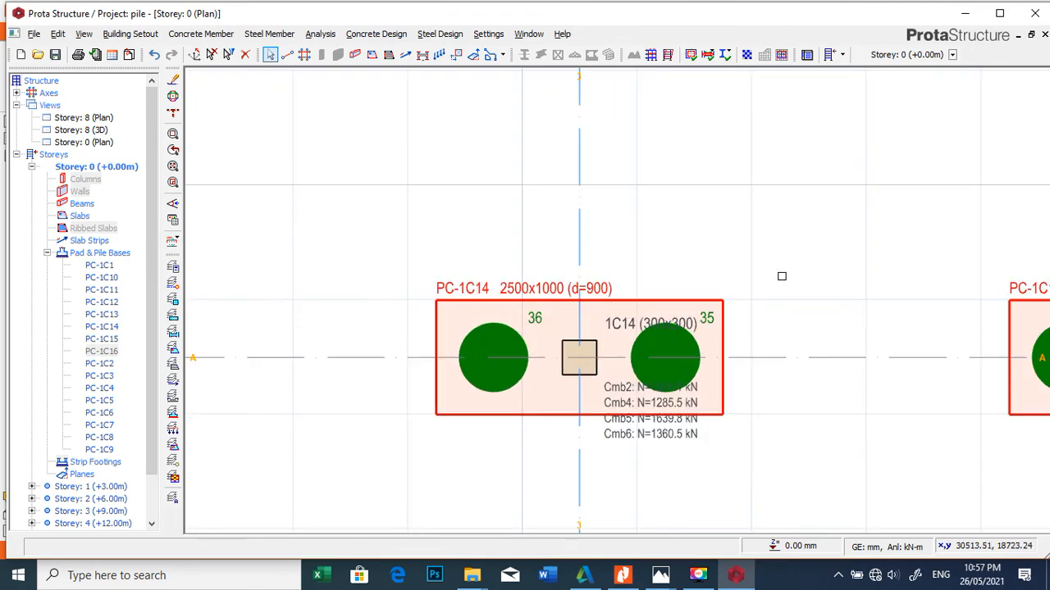
scroll(787, 279, "down", 2)
scroll(609, 279, "up", 1)
scroll(614, 321, "down", 2)
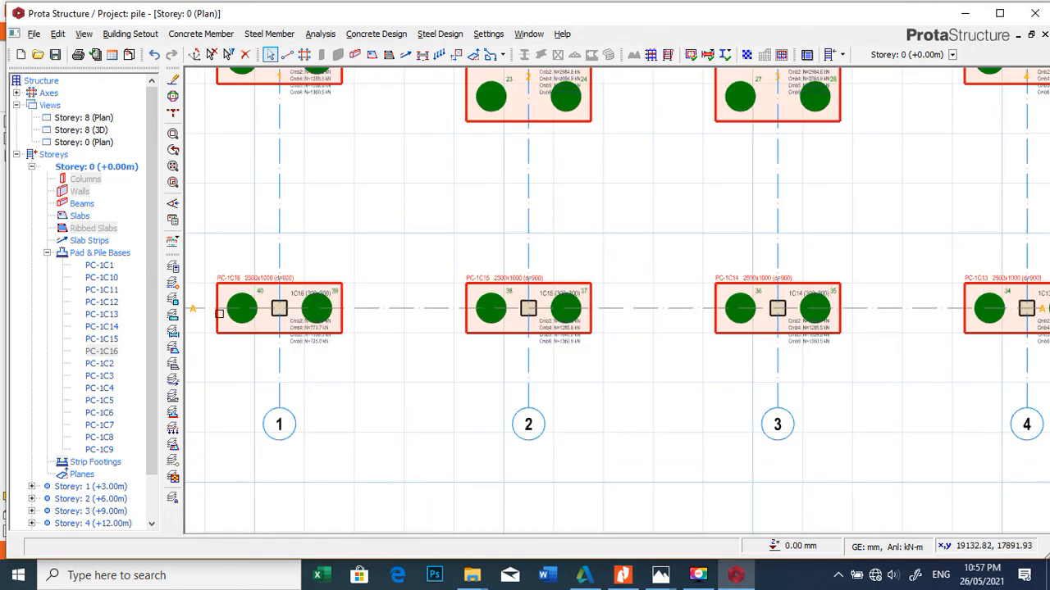
scroll(266, 295, "up", 4)
scroll(570, 313, "down", 2)
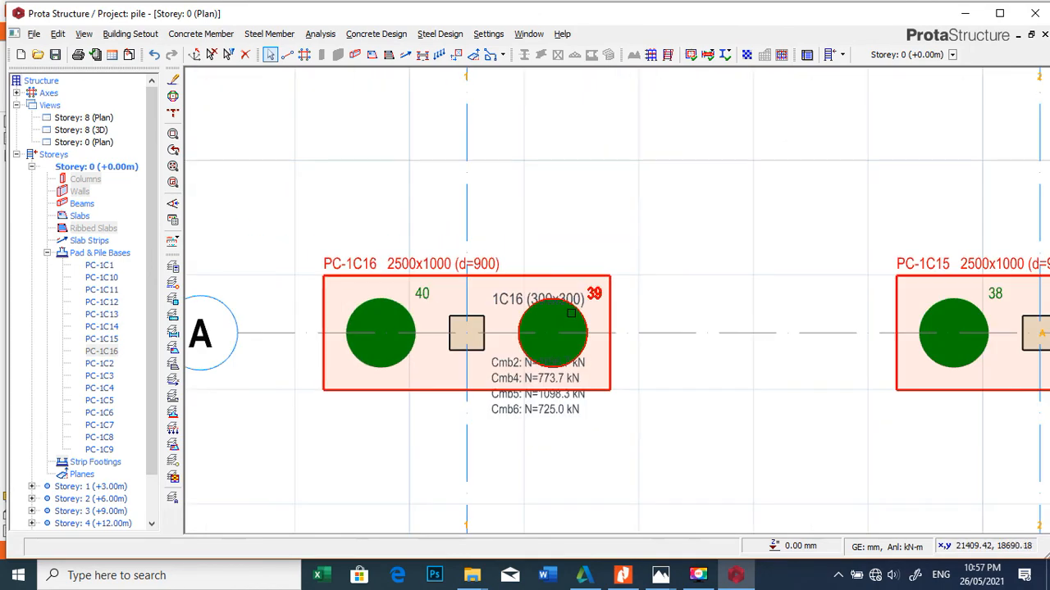
scroll(538, 329, "down", 3)
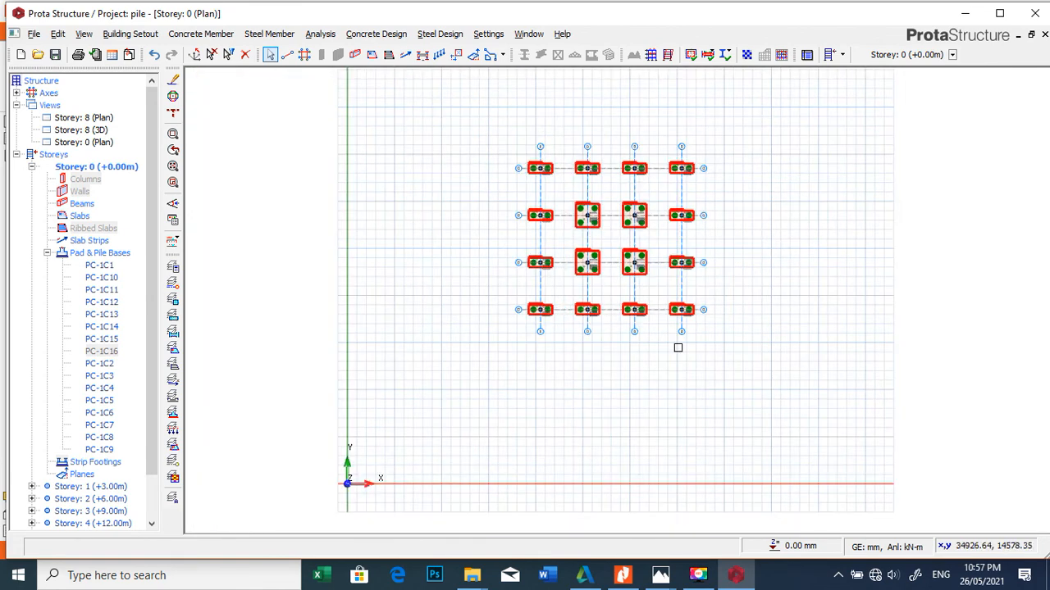
scroll(648, 174, "up", 2)
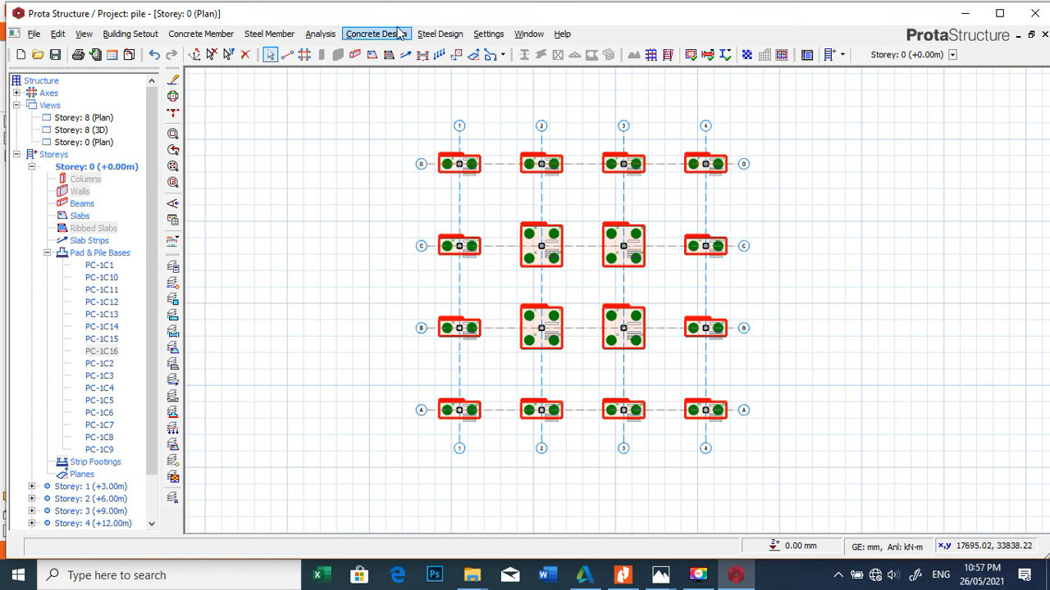
left_click(422, 54)
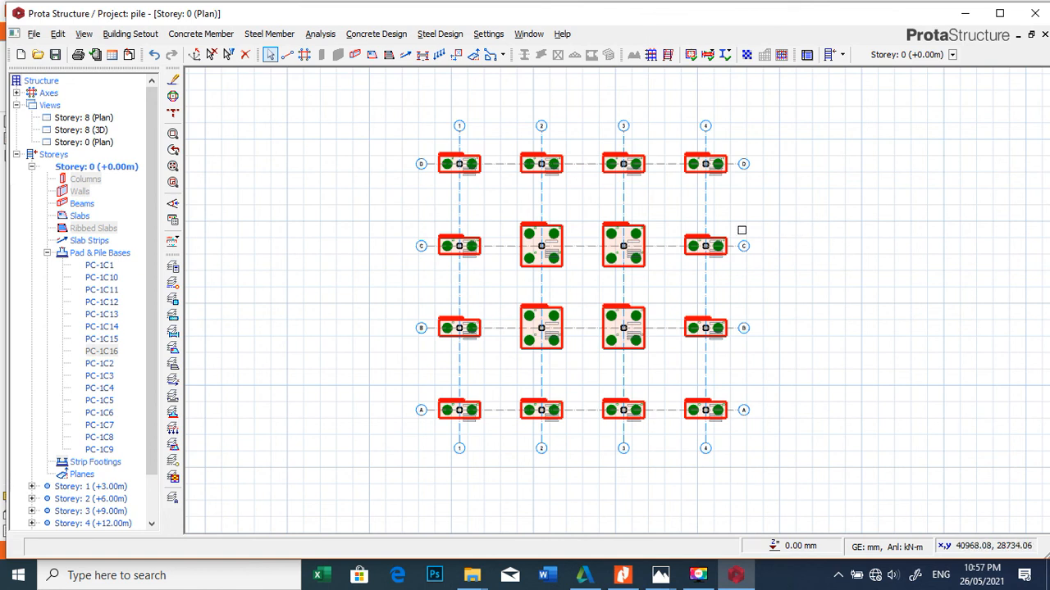
scroll(592, 268, "up", 3)
scroll(657, 240, "down", 3)
scroll(687, 333, "up", 2)
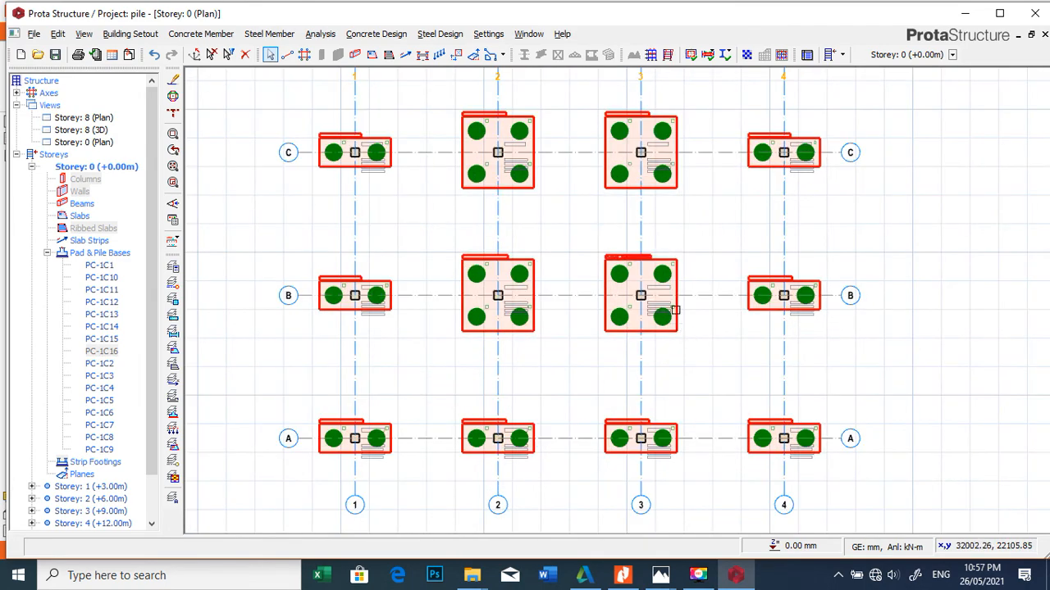
scroll(620, 274, "down", 1)
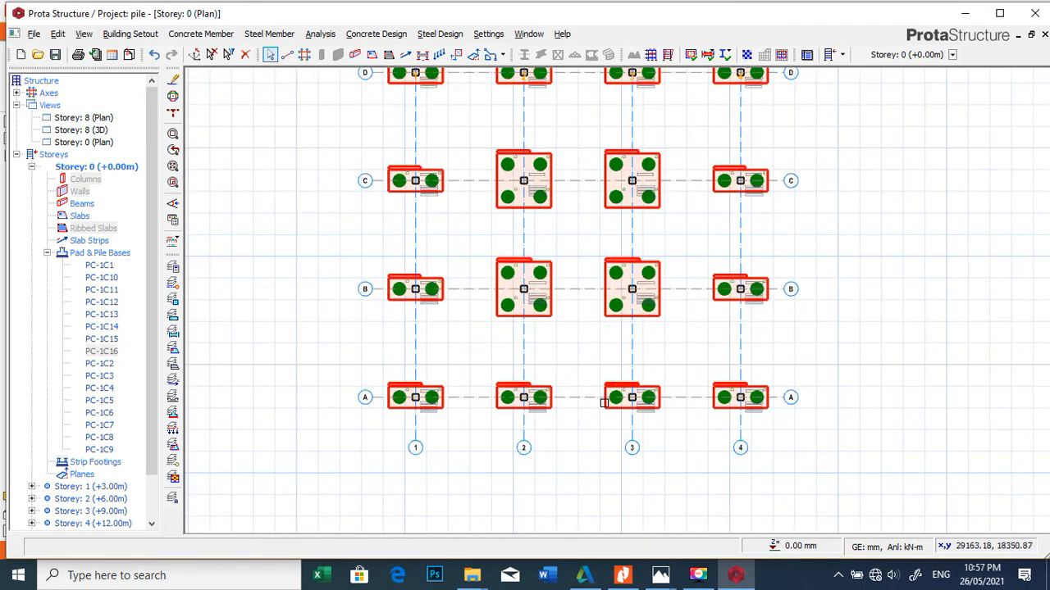
scroll(620, 426, "up", 2)
scroll(687, 353, "up", 1)
scroll(686, 342, "down", 5)
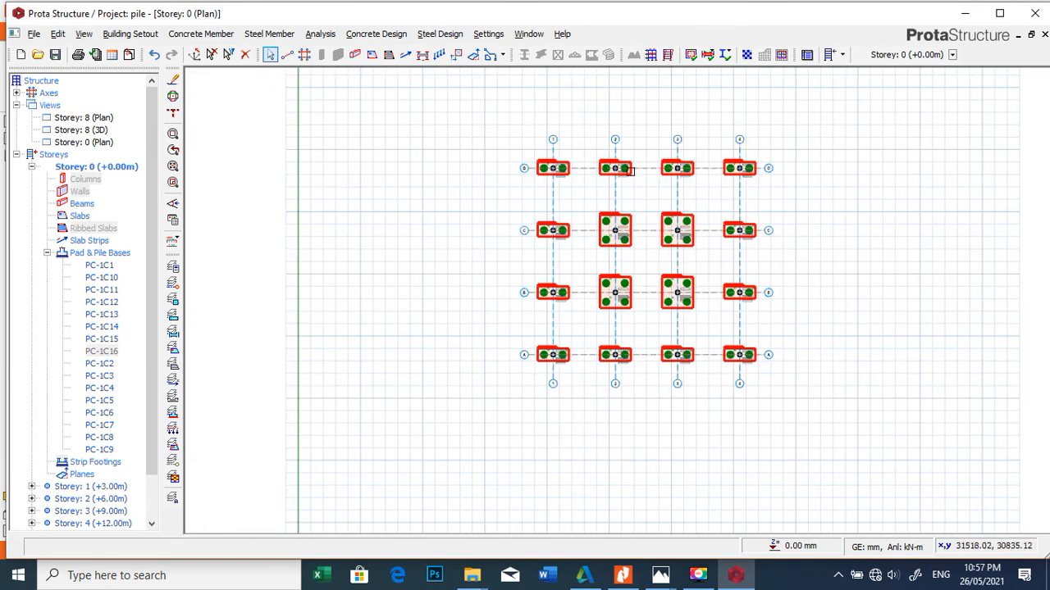
Step: Save the pile project with its completed foundation plan
left_click(55, 54)
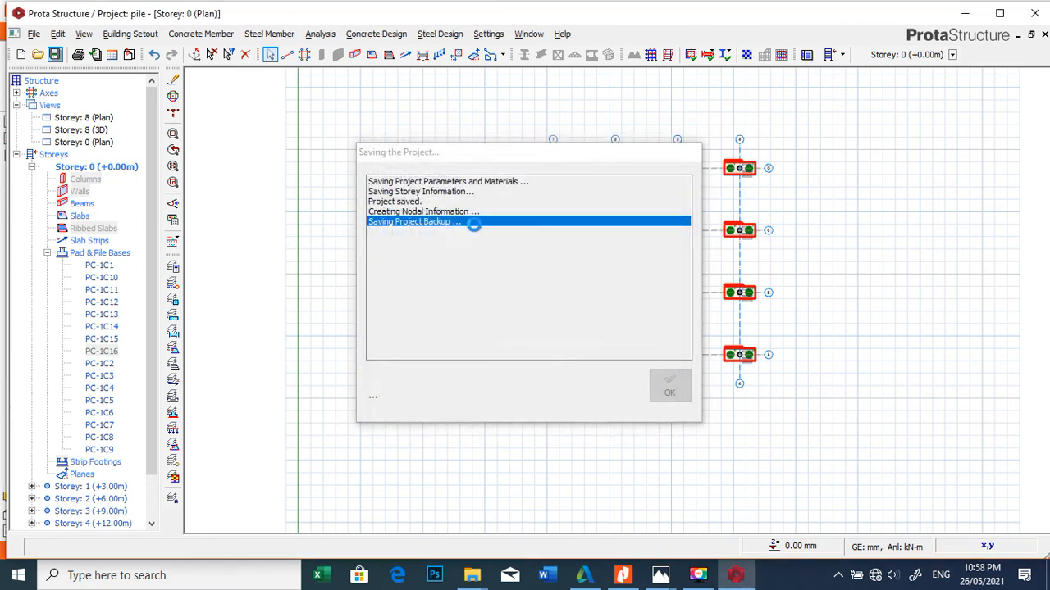
scroll(719, 131, "up", 2)
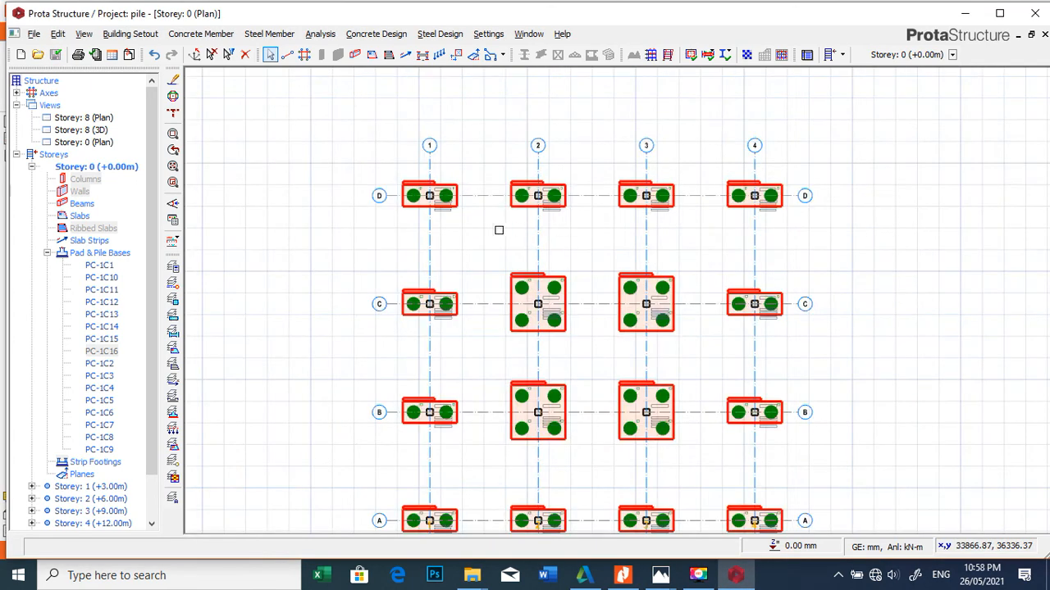
scroll(424, 178, "down", 1)
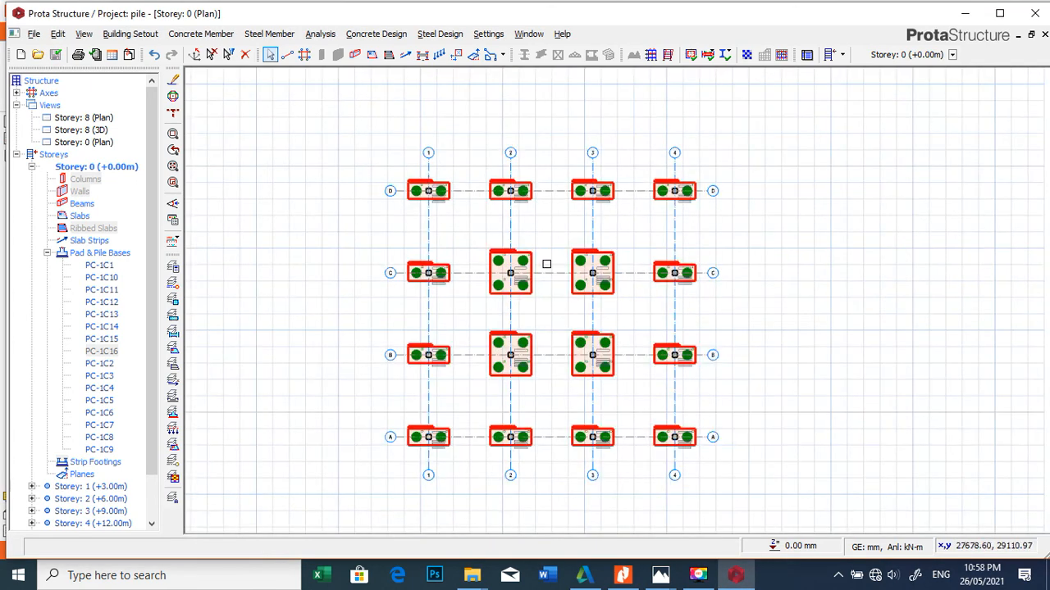